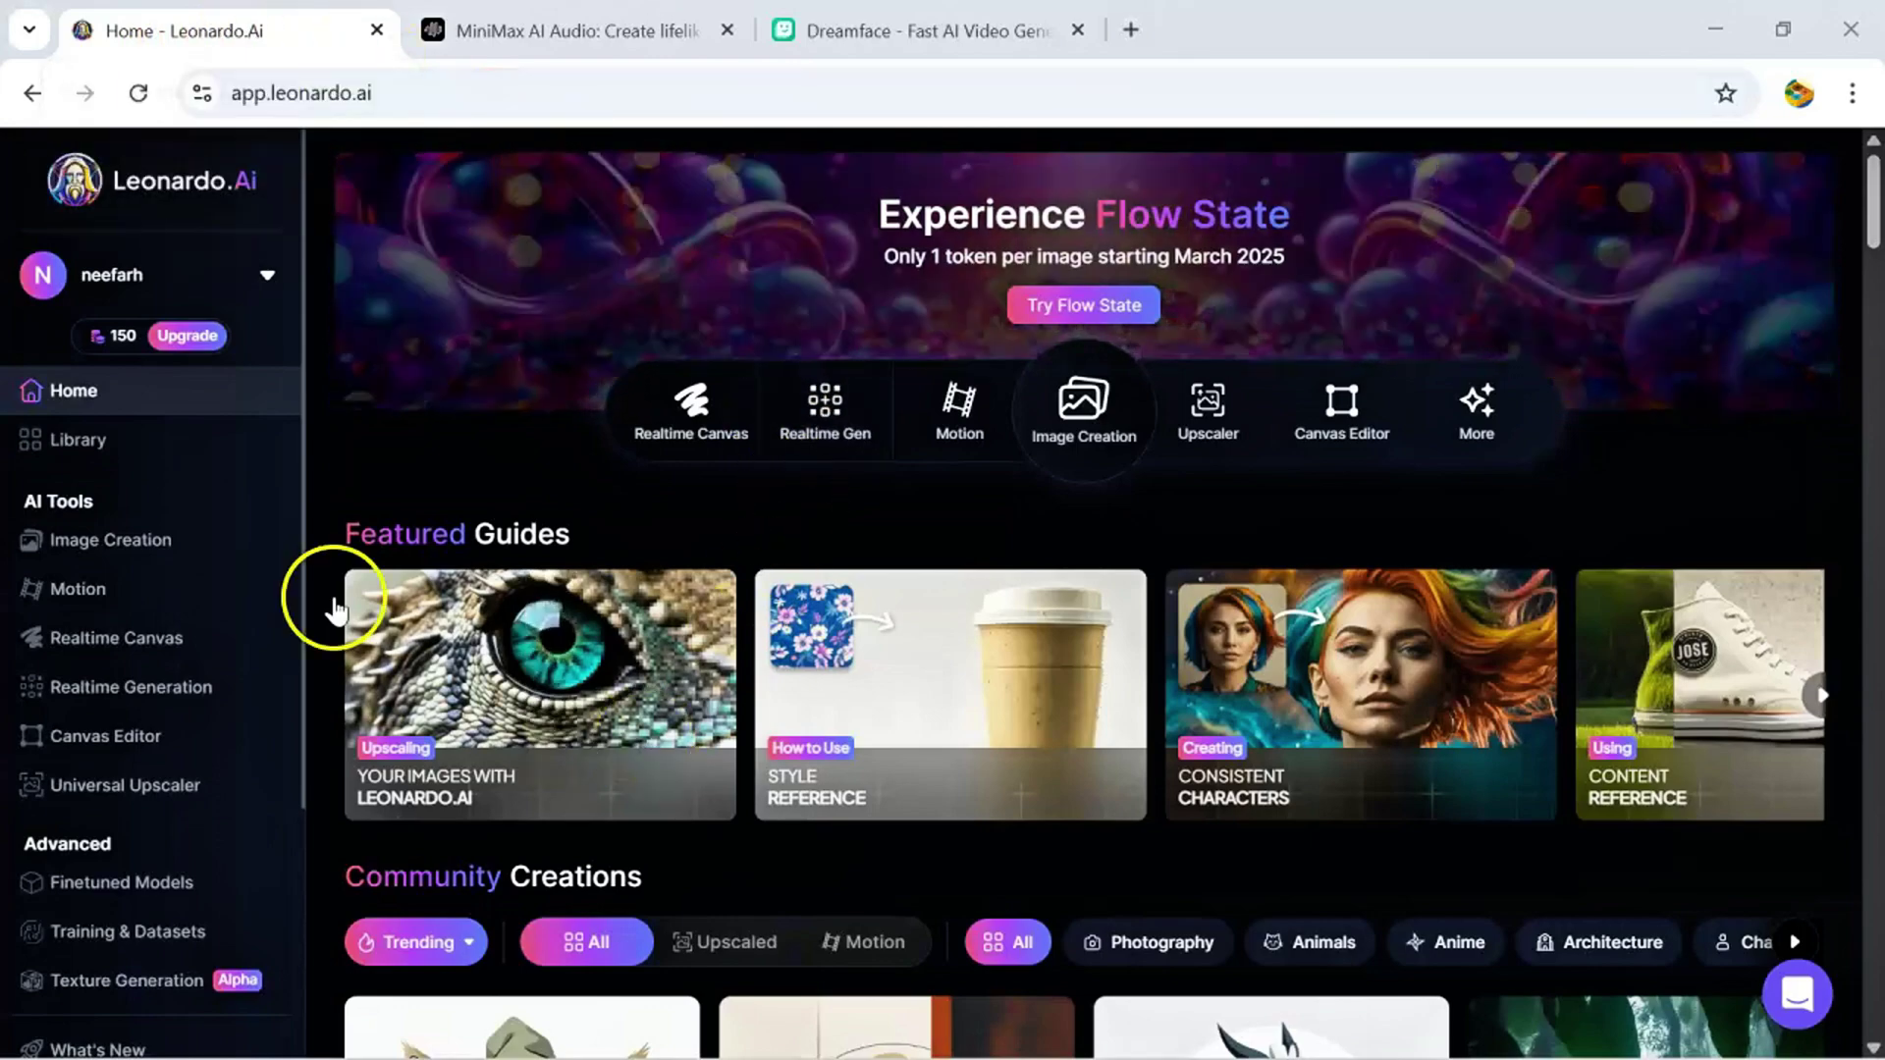
Open Image Creation and keep the Flux Dev model with 16:9 dimensions
click(1098, 461)
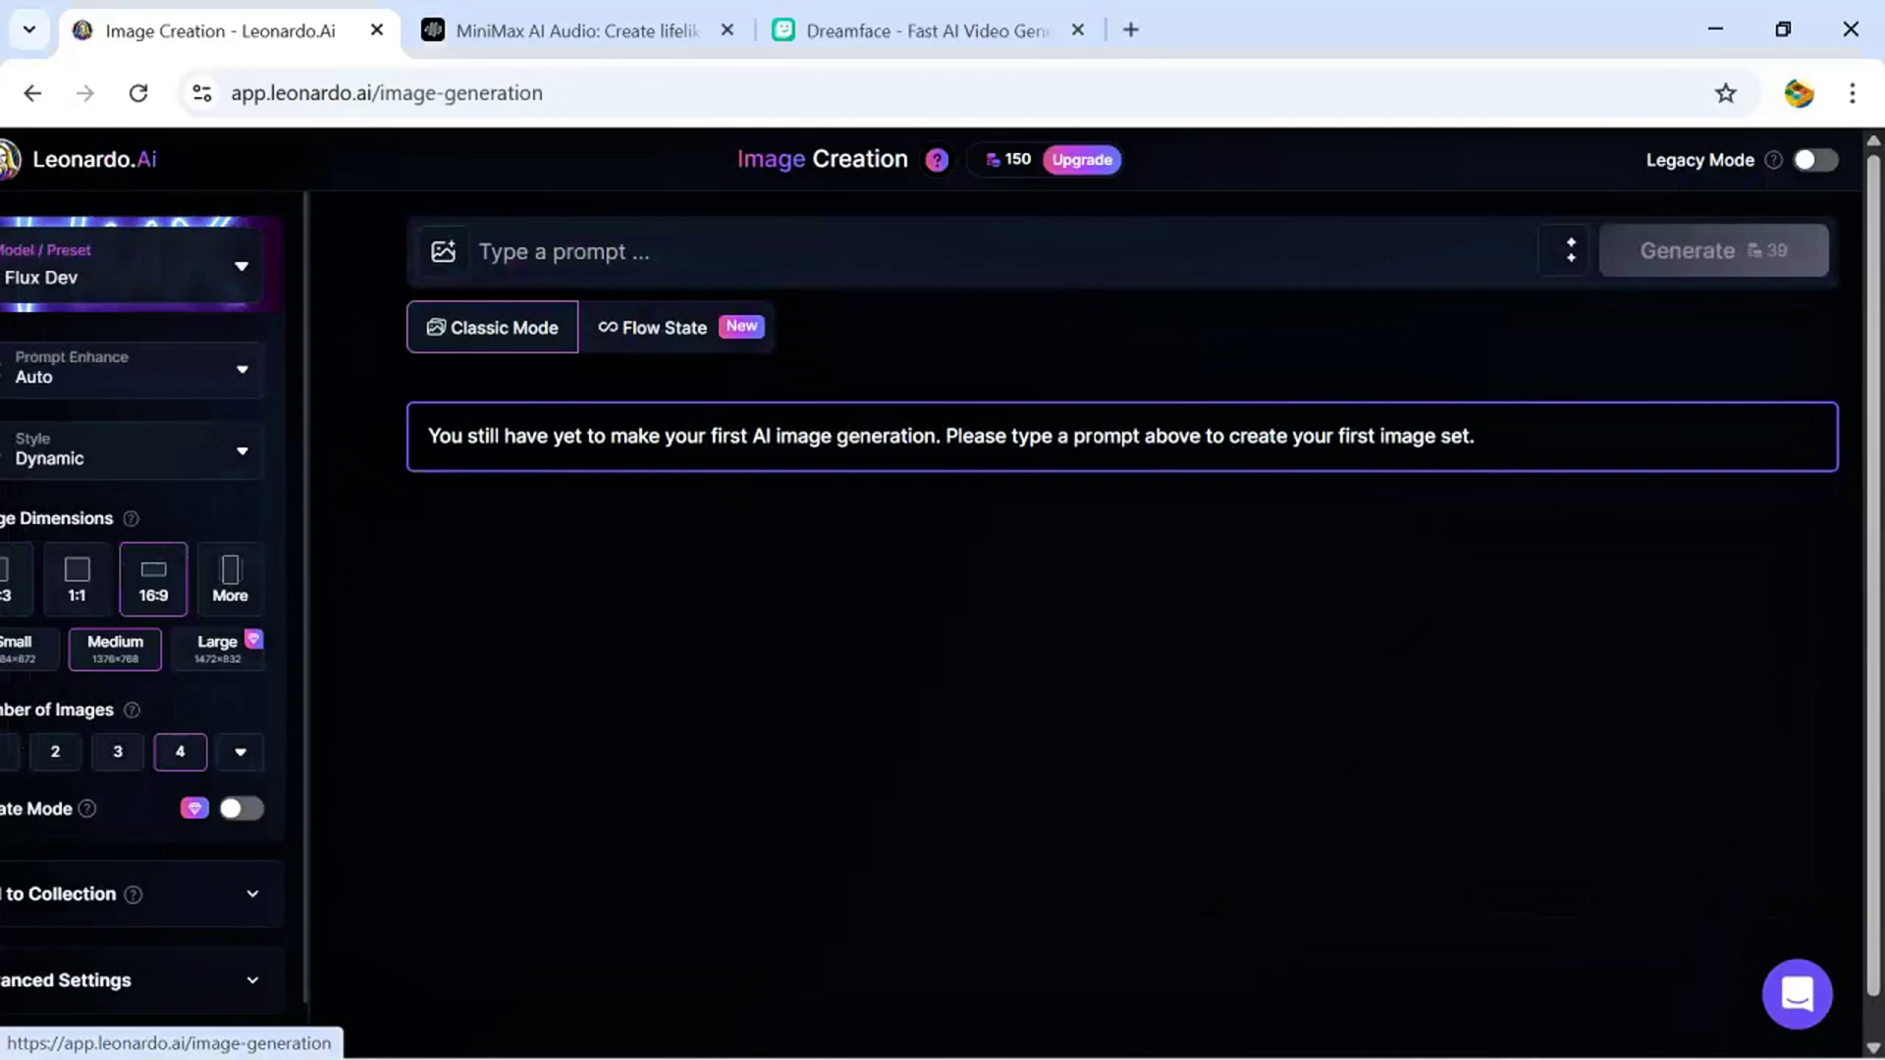
click(255, 265)
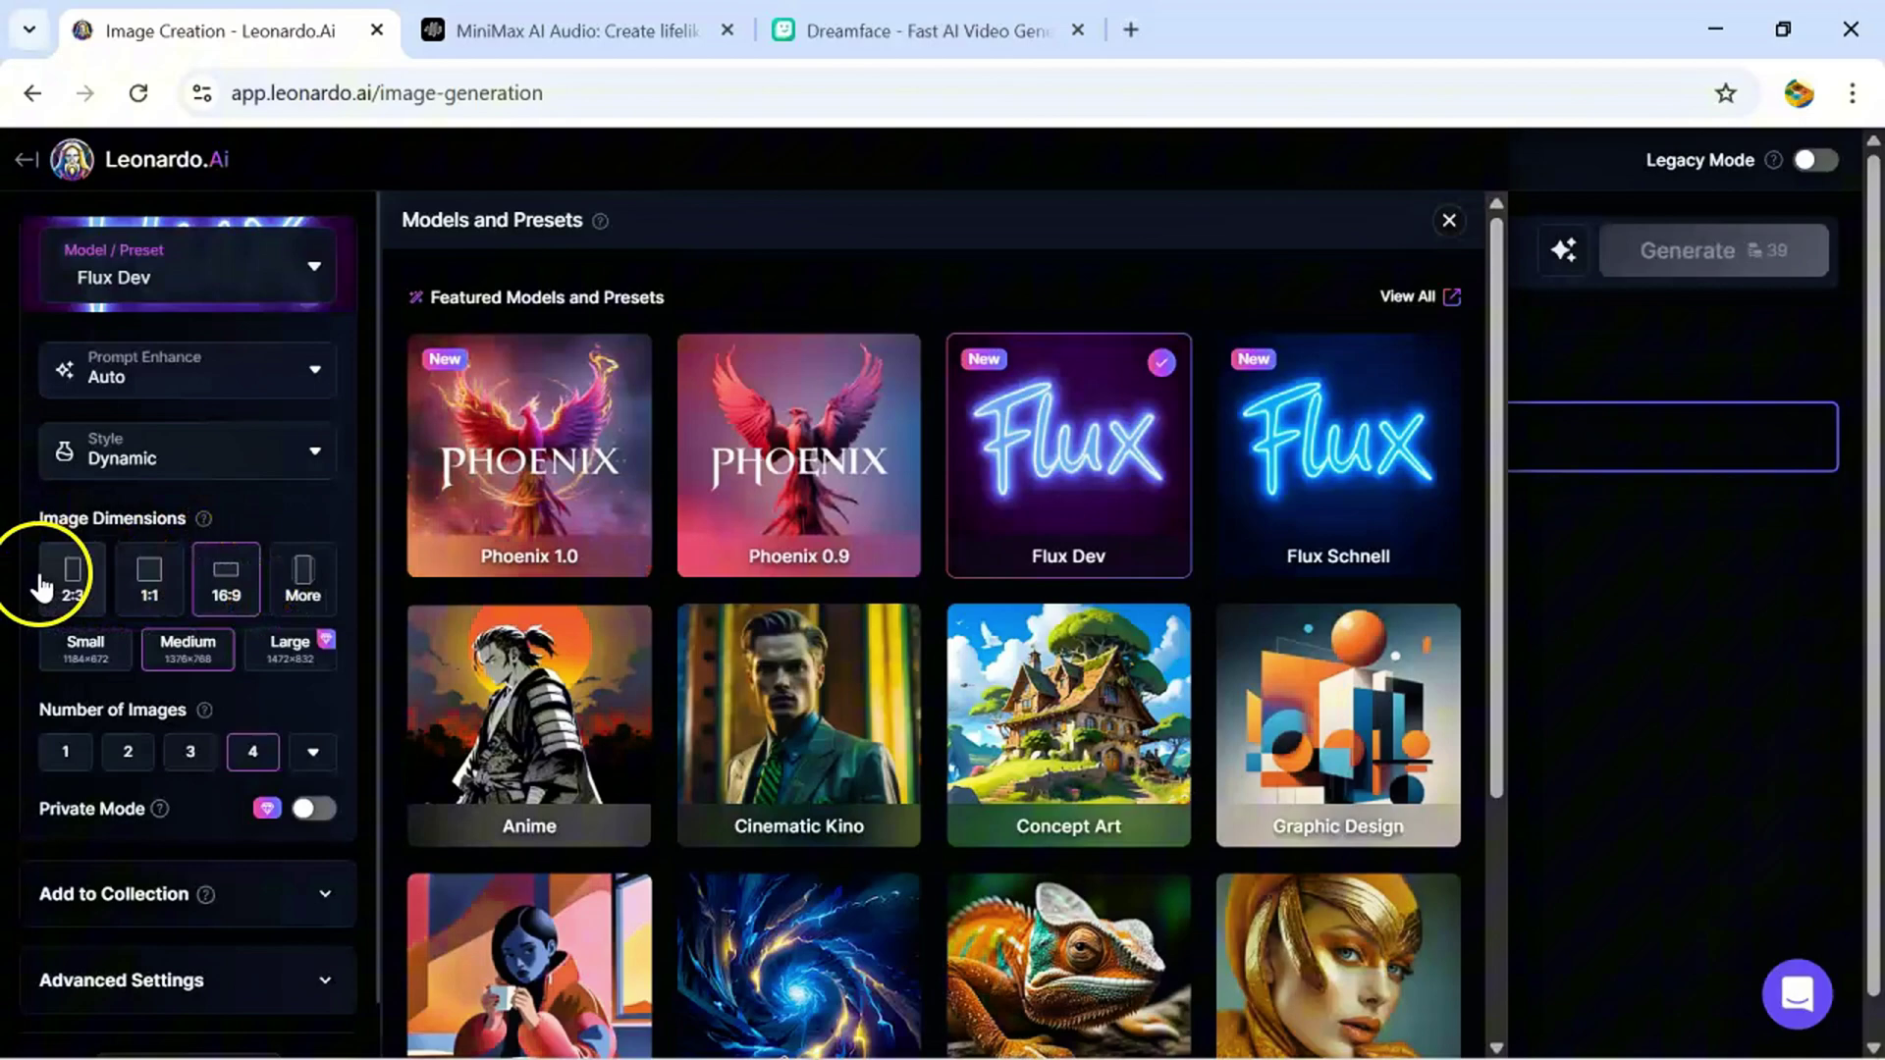
click(238, 597)
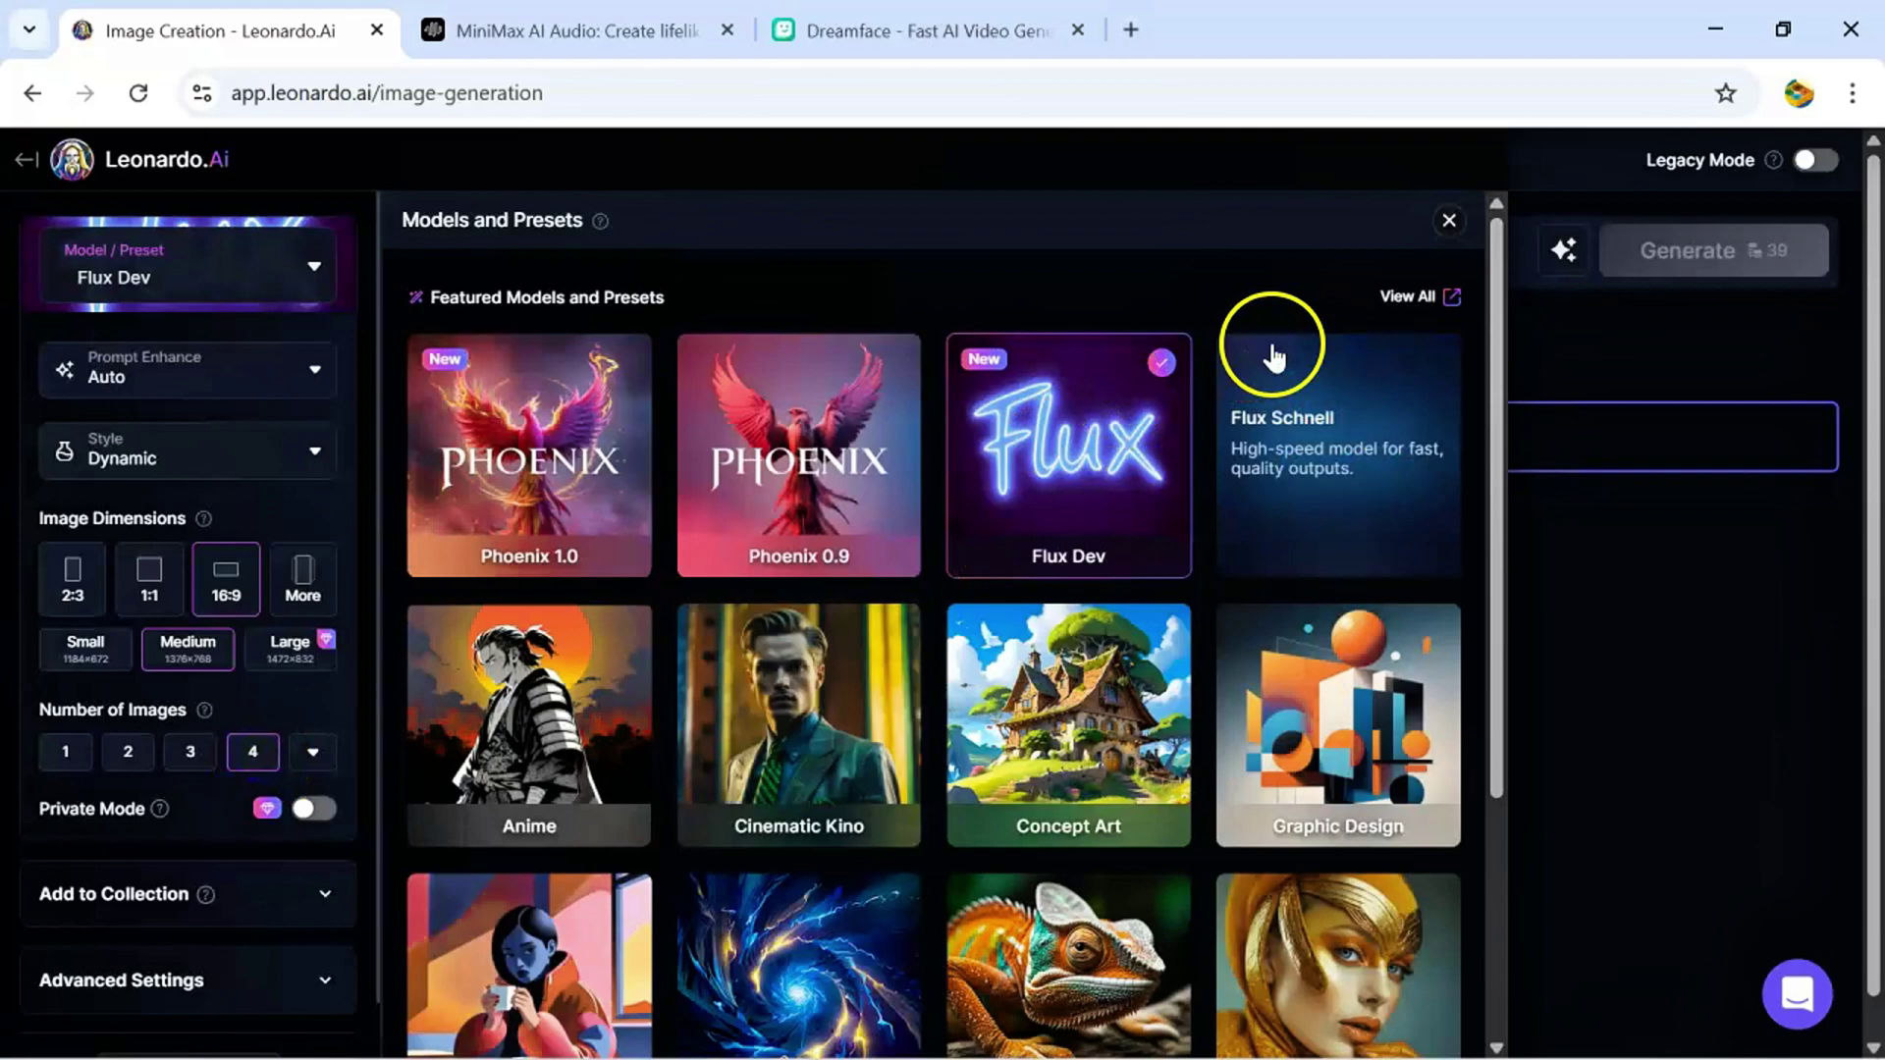
click(1453, 218)
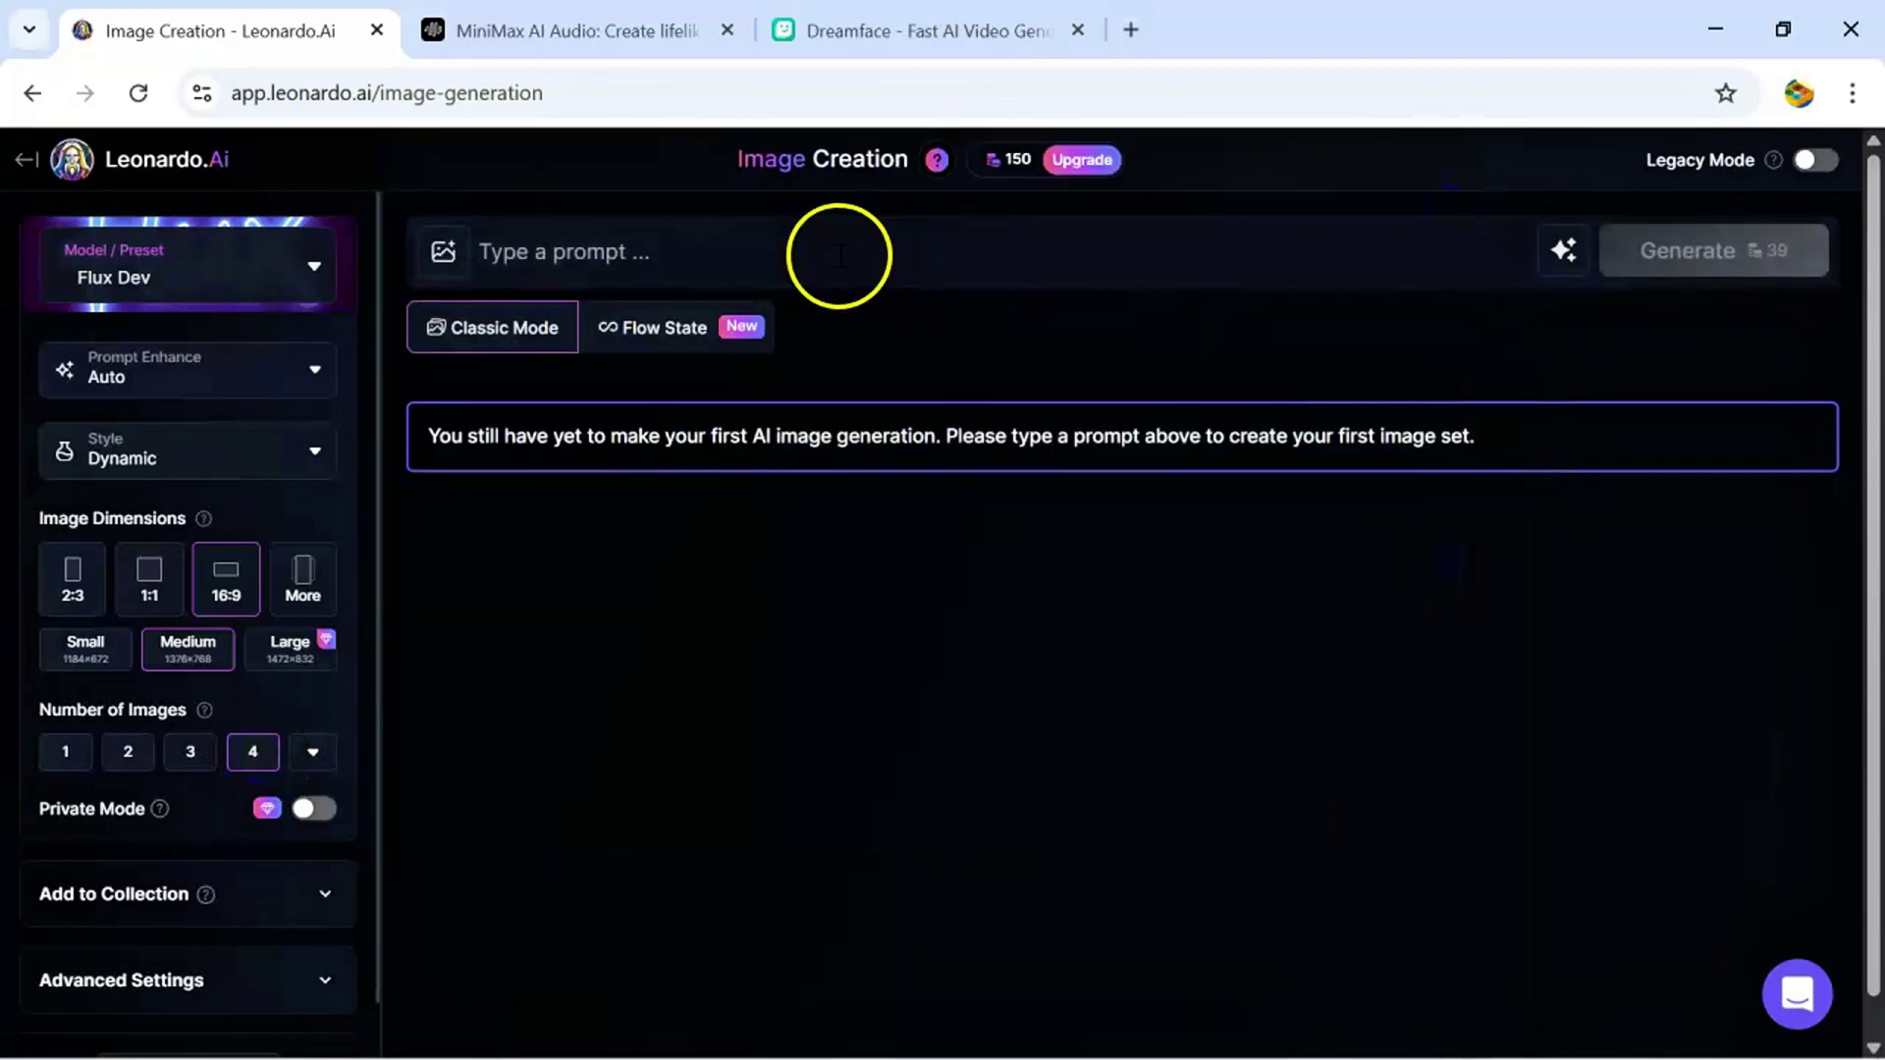
Paste the Arabian lady Flowealth-hoodie office prompt and generate four images
click(790, 278)
text(A confident and expressive Arabian lady sits elegantly in a futuristic YouTube office, wearing a modest black hoodie with 'Flowealth' printed on it. She gestures naturally, exuding confidence and professionalism. The neon blue and green background glows, creating a high-tech ambiance. Surrounding her are professional microphones, high-end cameras, and a few artificial intelligence devices, emphasizing a content creation and tech-driven environment. The scene is cinematic, detailed, and visually striking, with a balance of warmth and innovation.")
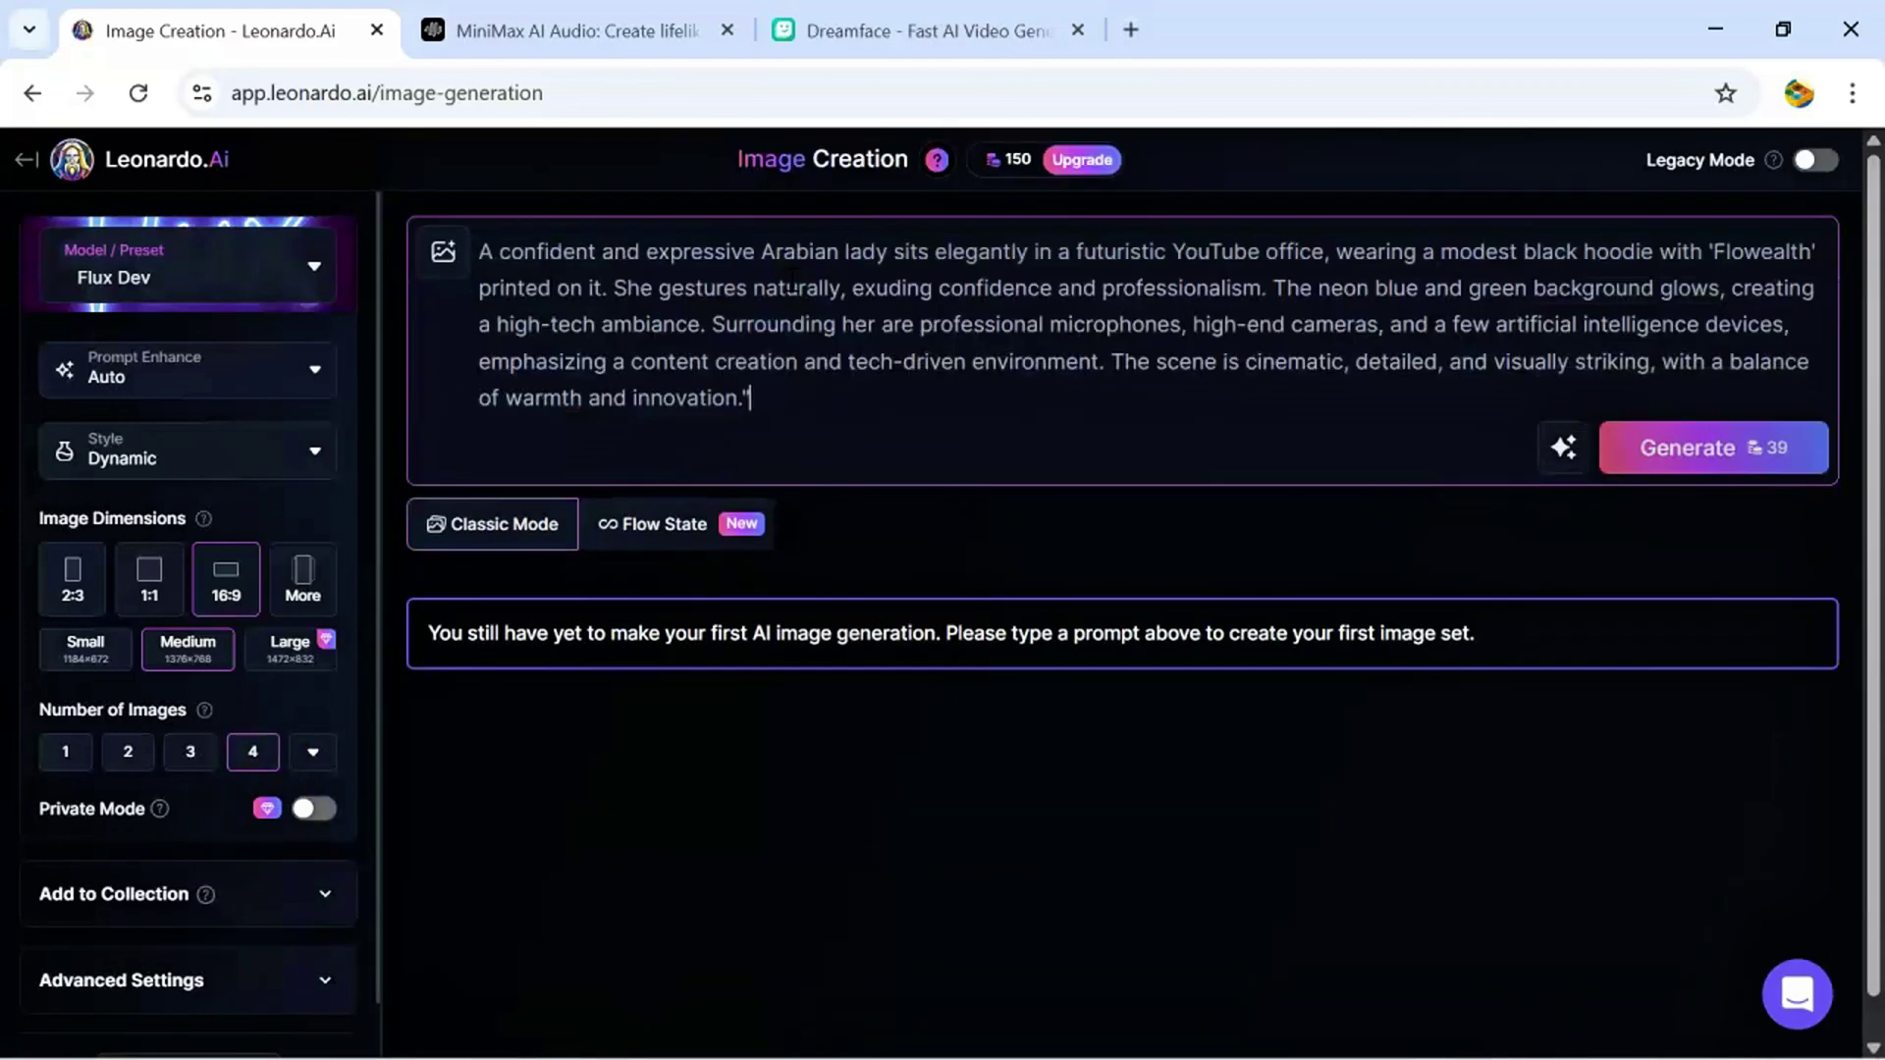
click(1701, 445)
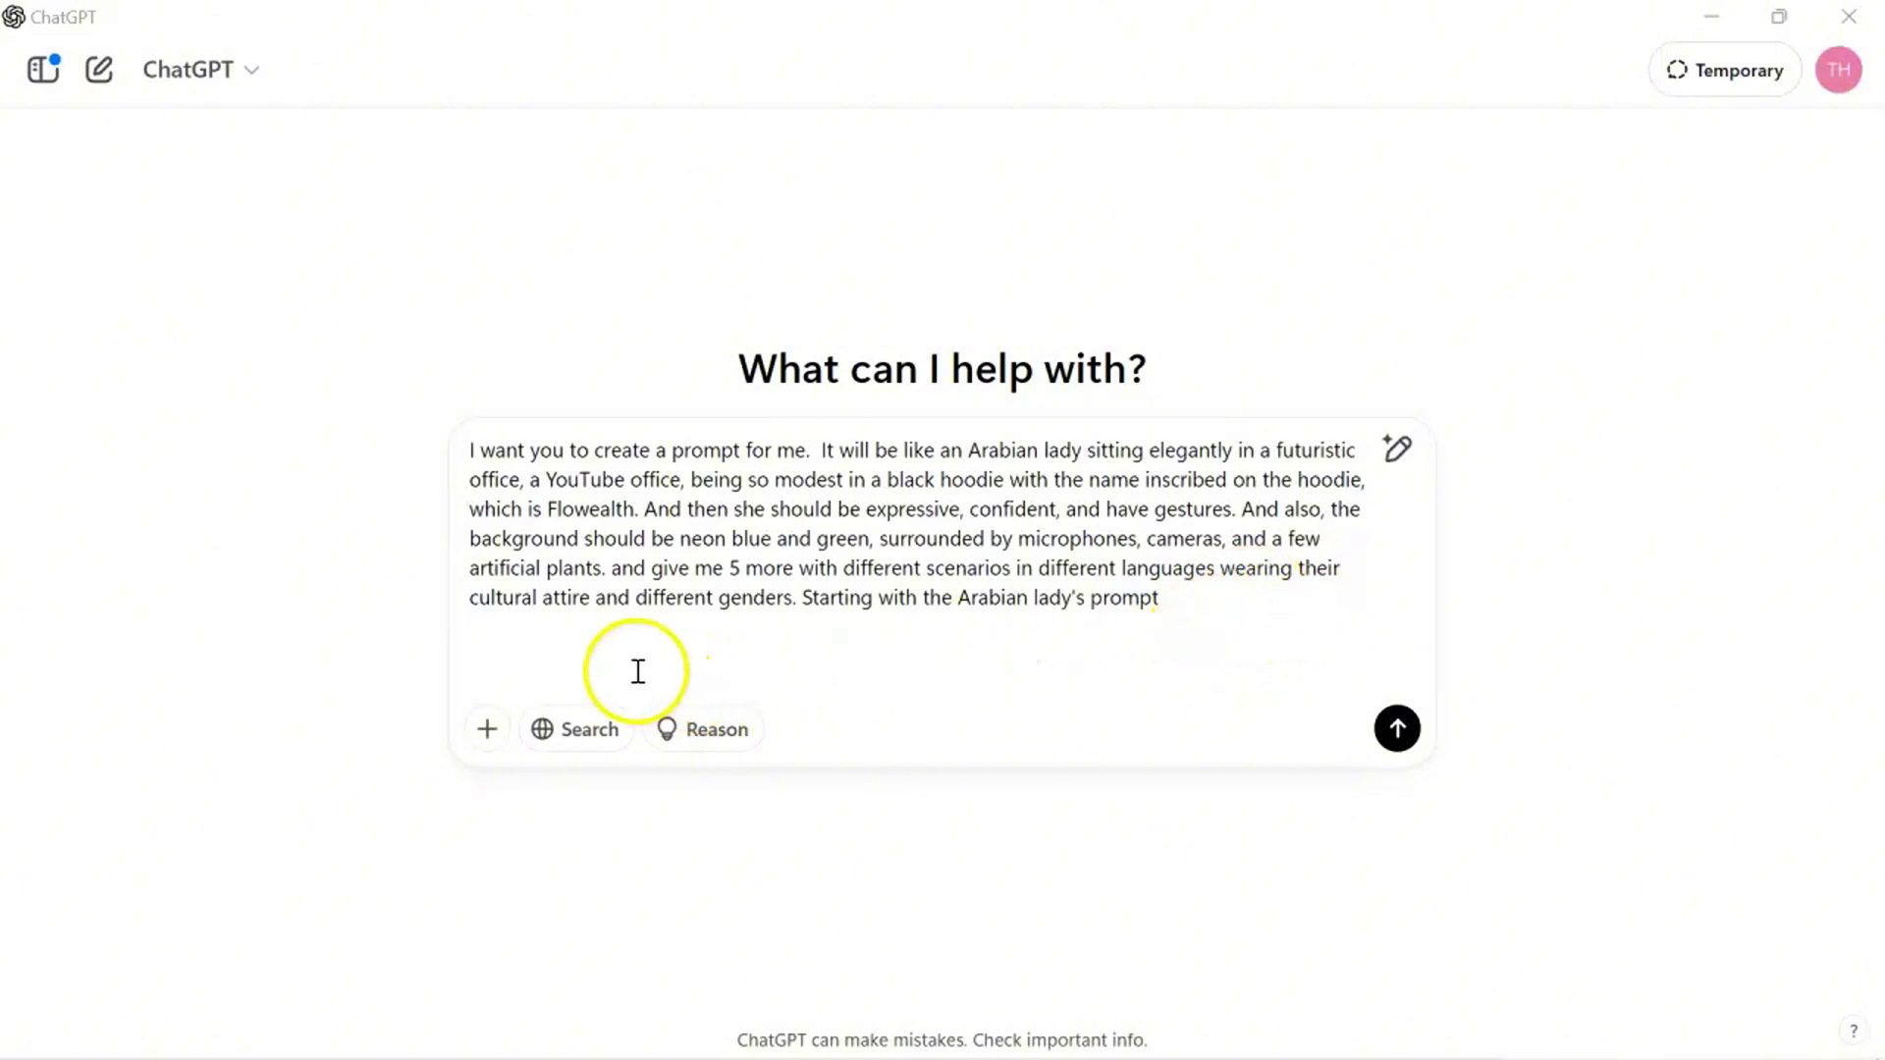
Send the prompt request to ChatGPT, review the variations, and select Prompt 4's Indian man text
click(1397, 728)
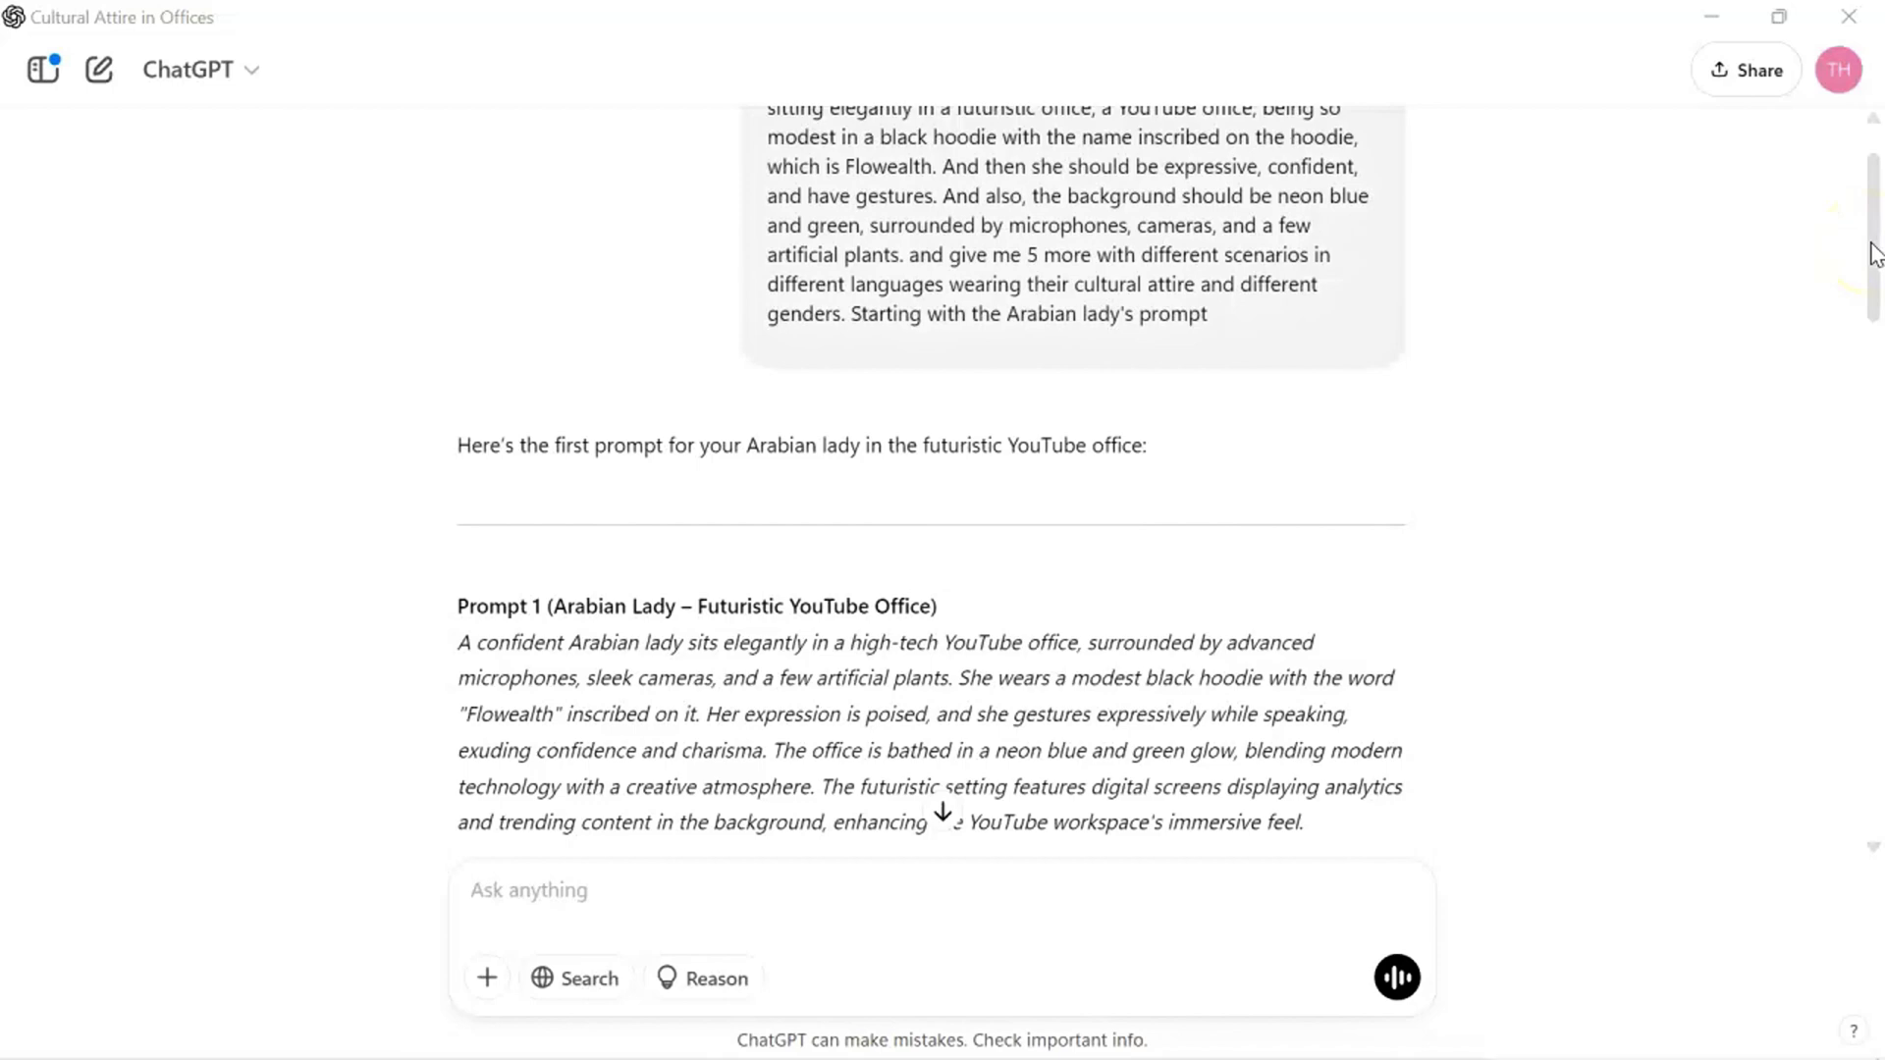
scroll(1875, 265, down, 5)
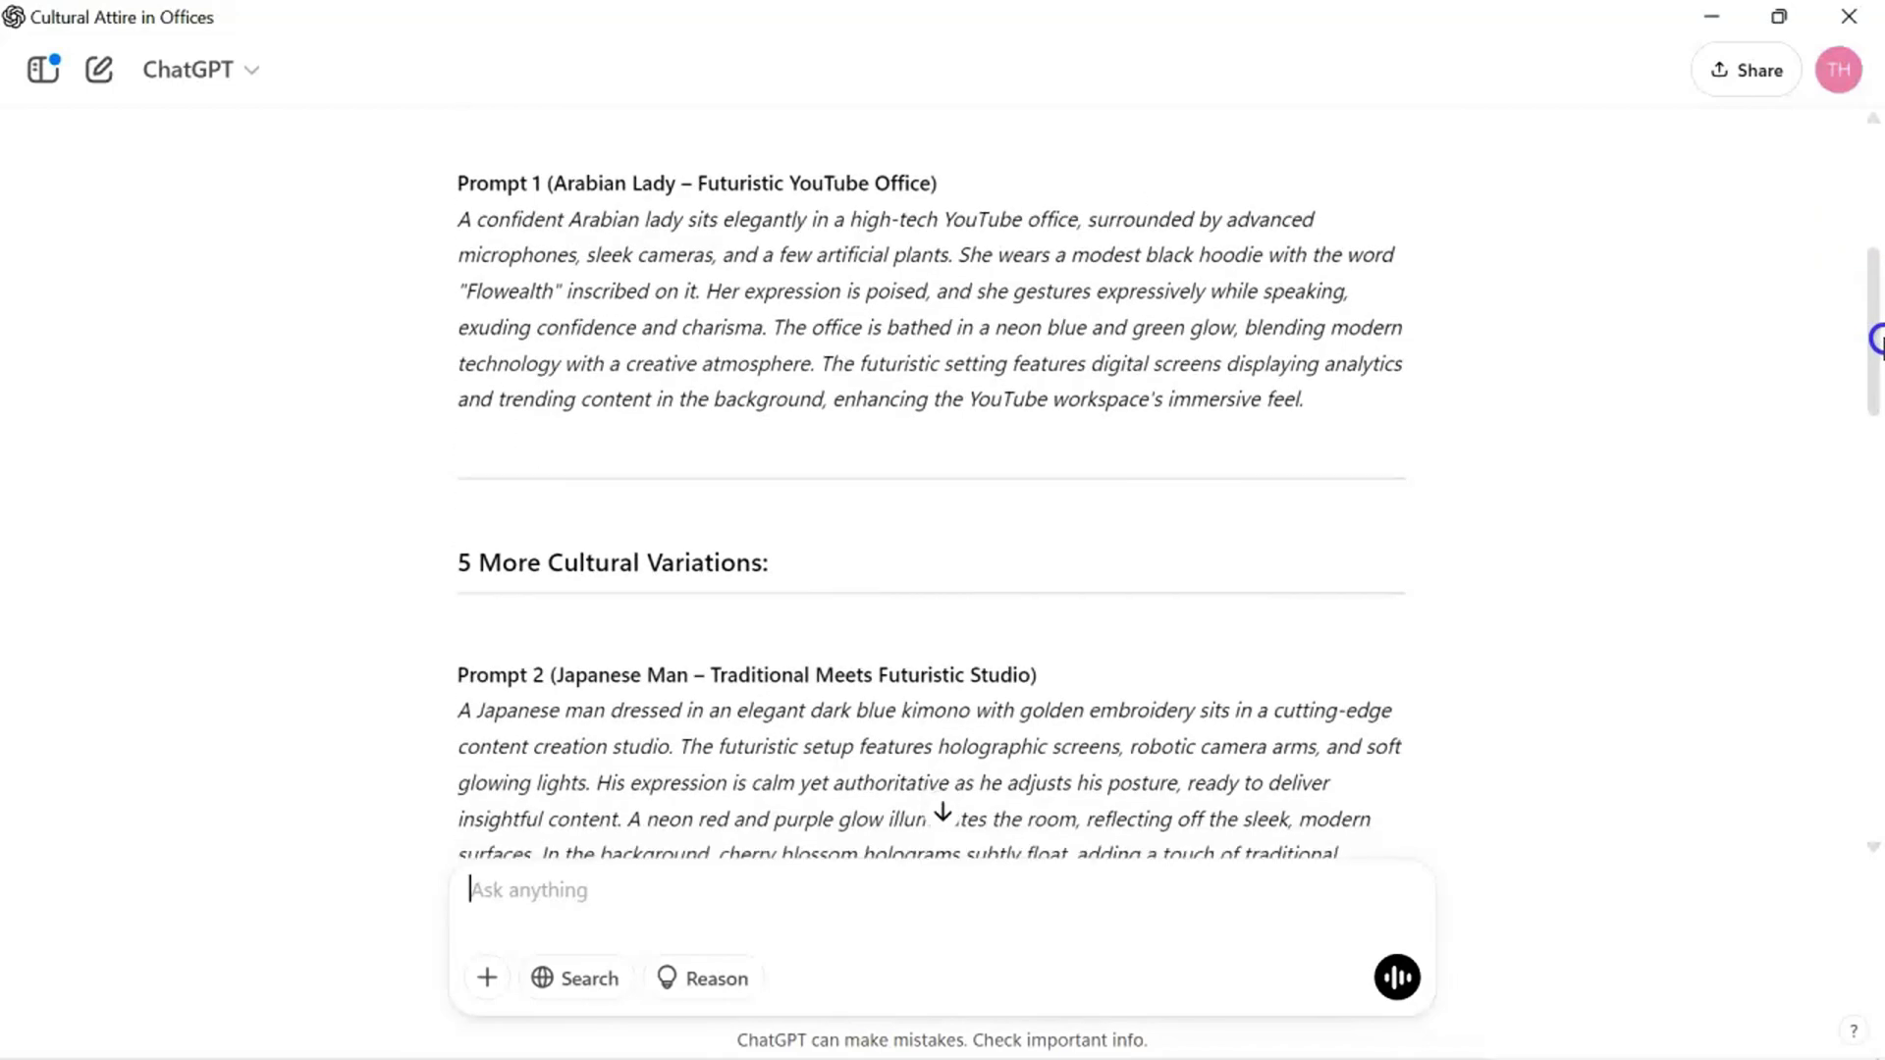
drag(1878, 339, 1835, 610)
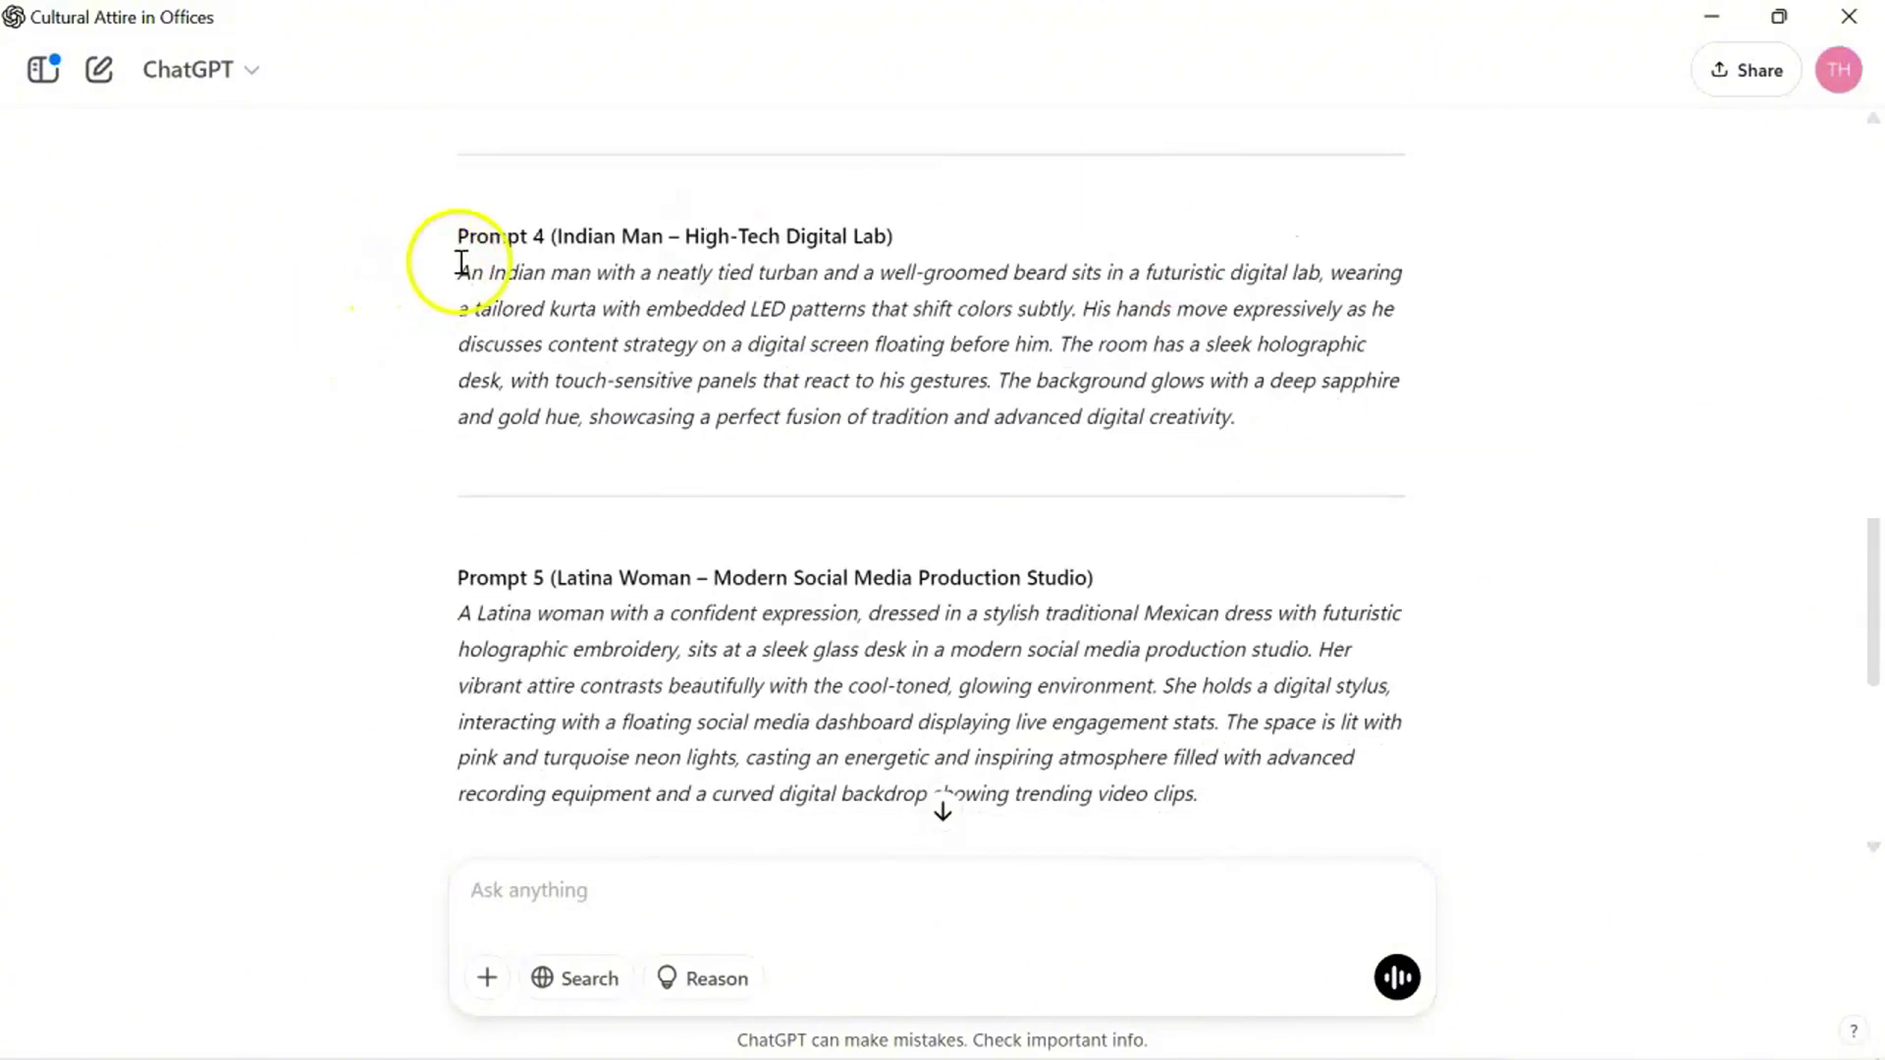
drag(461, 264, 1231, 429)
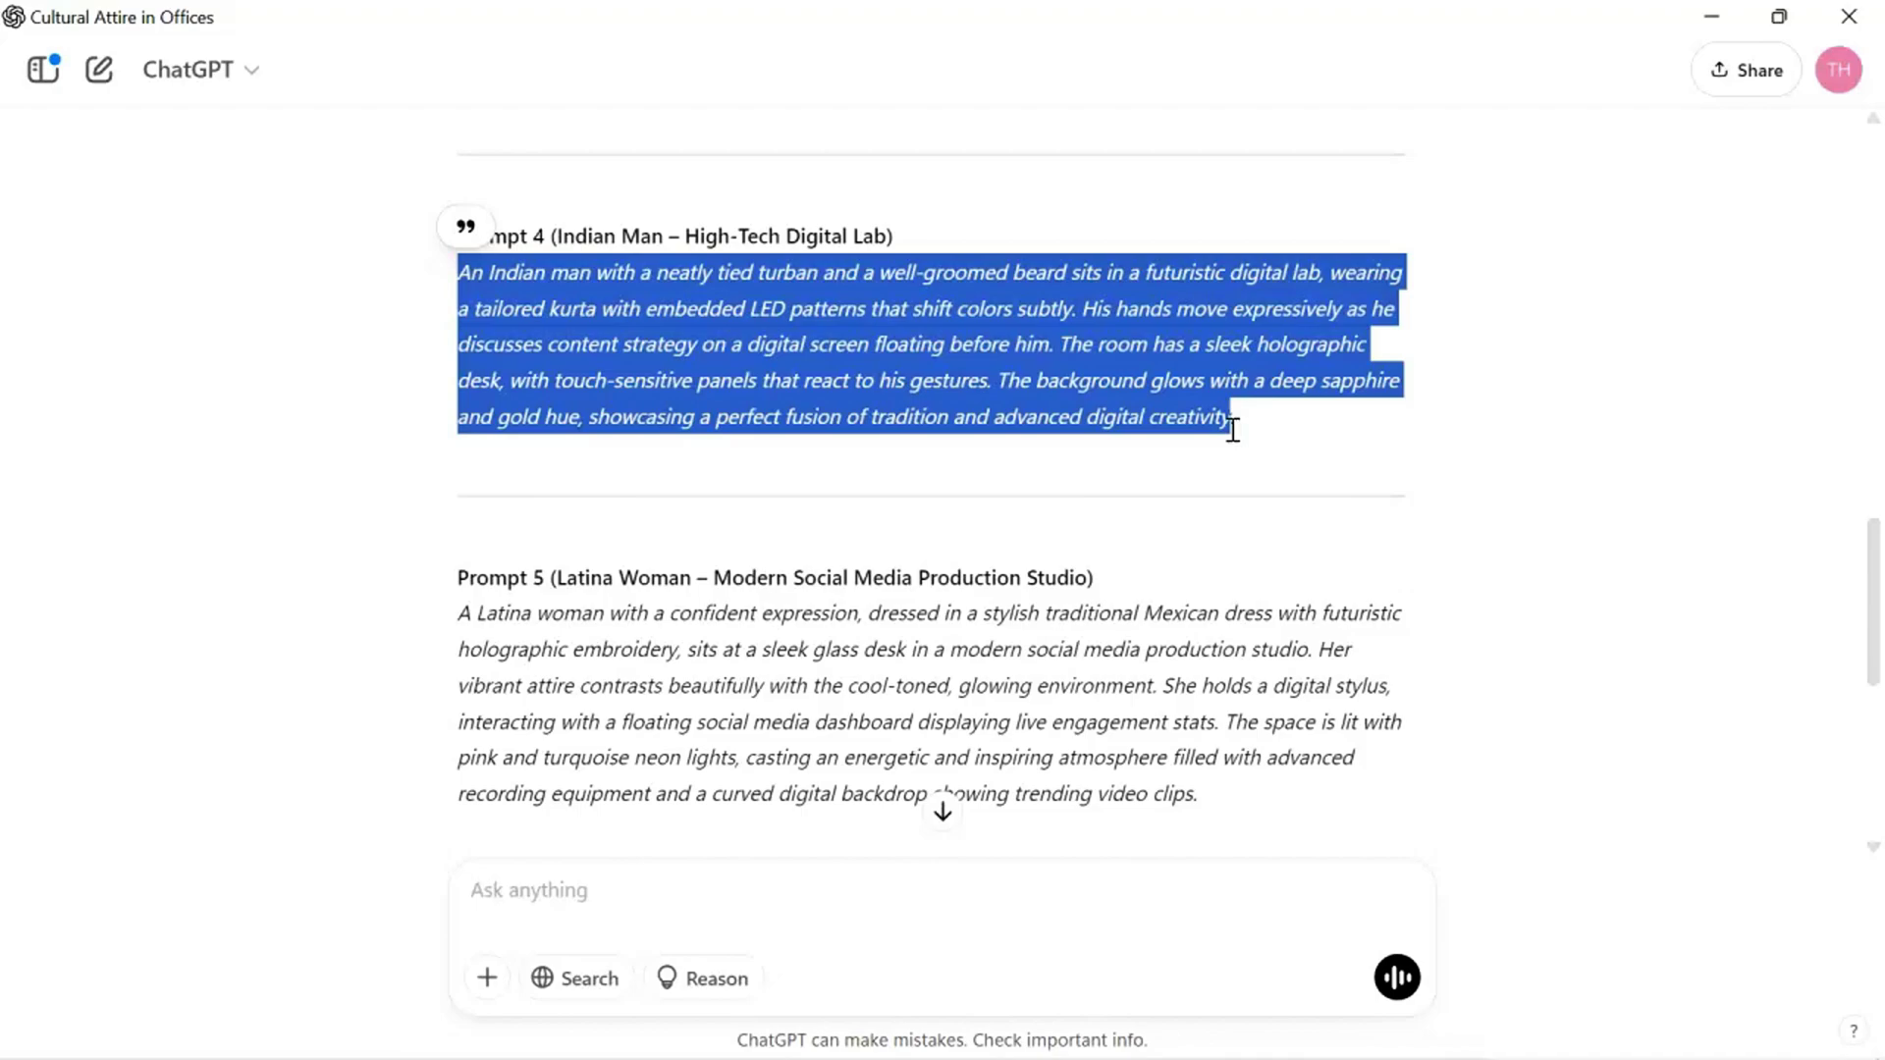
key(alt+Tab)
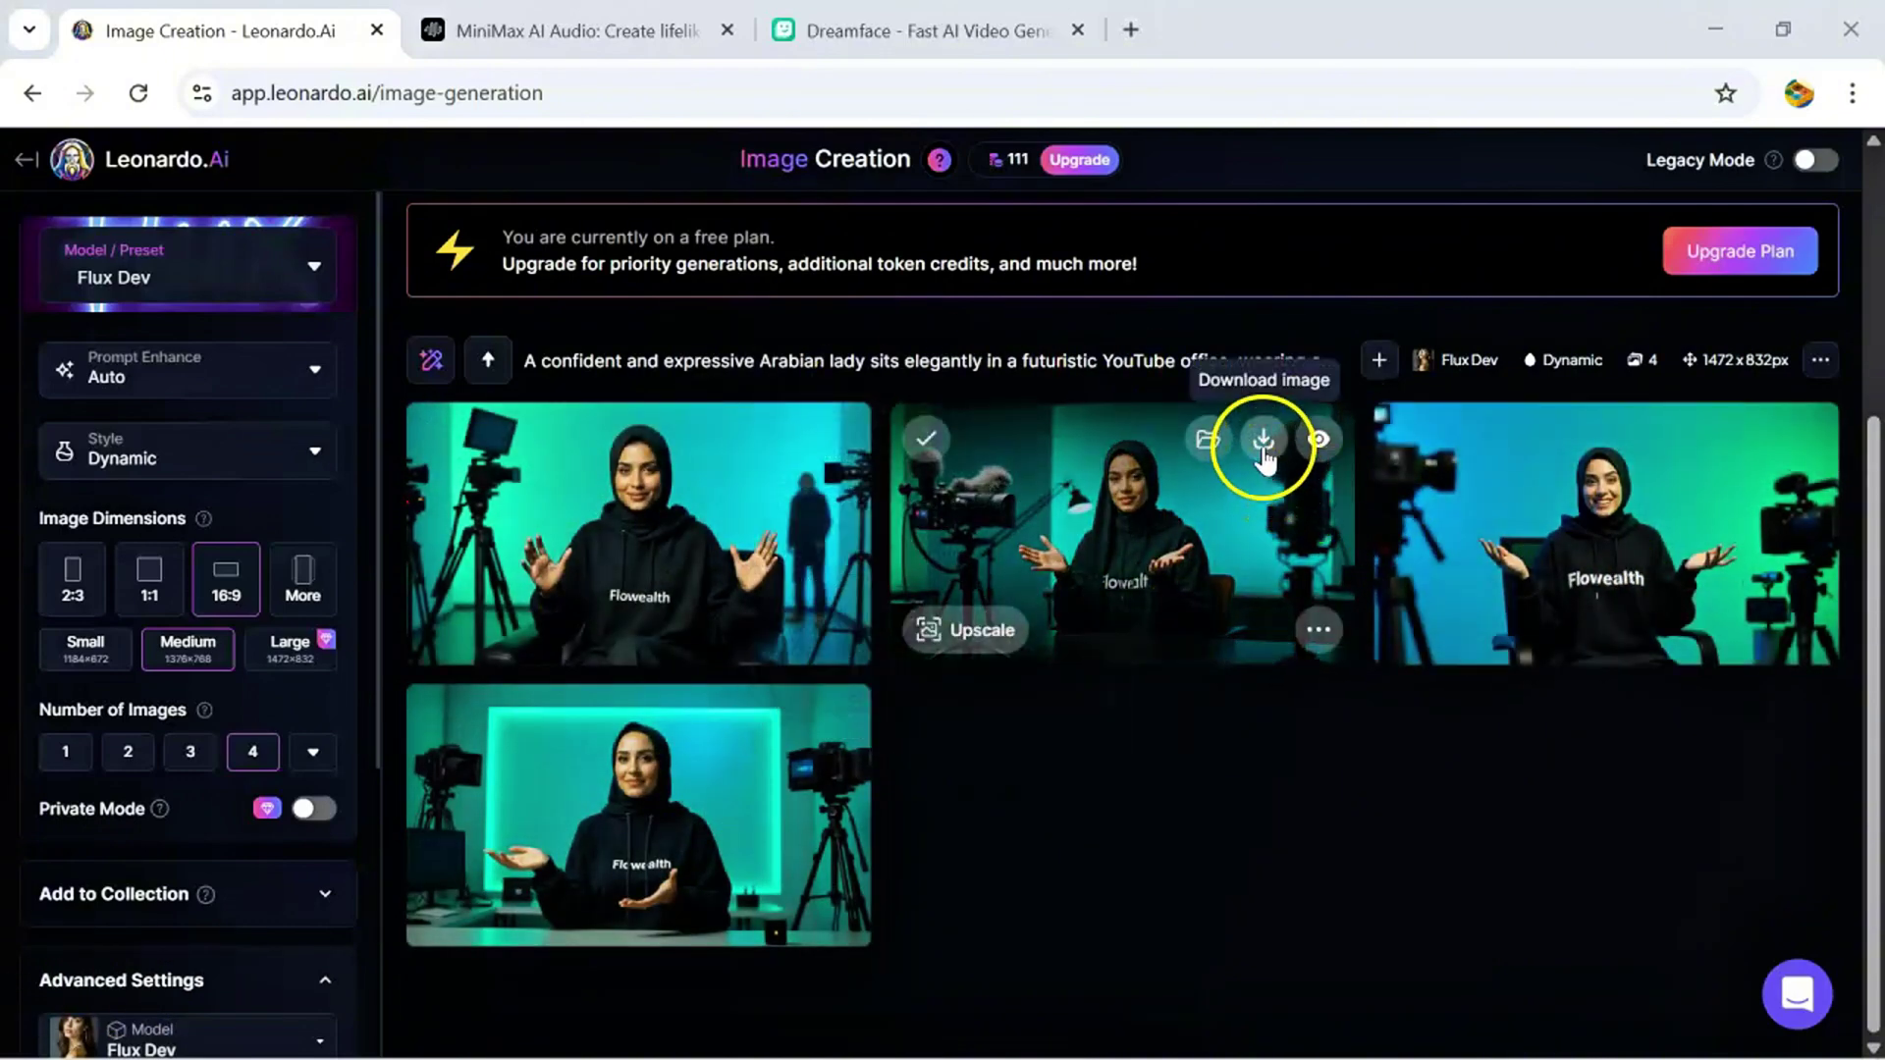
Download the second Arabian lady image, then generate images of a British man in a blue Flowealth hoodie
click(1264, 439)
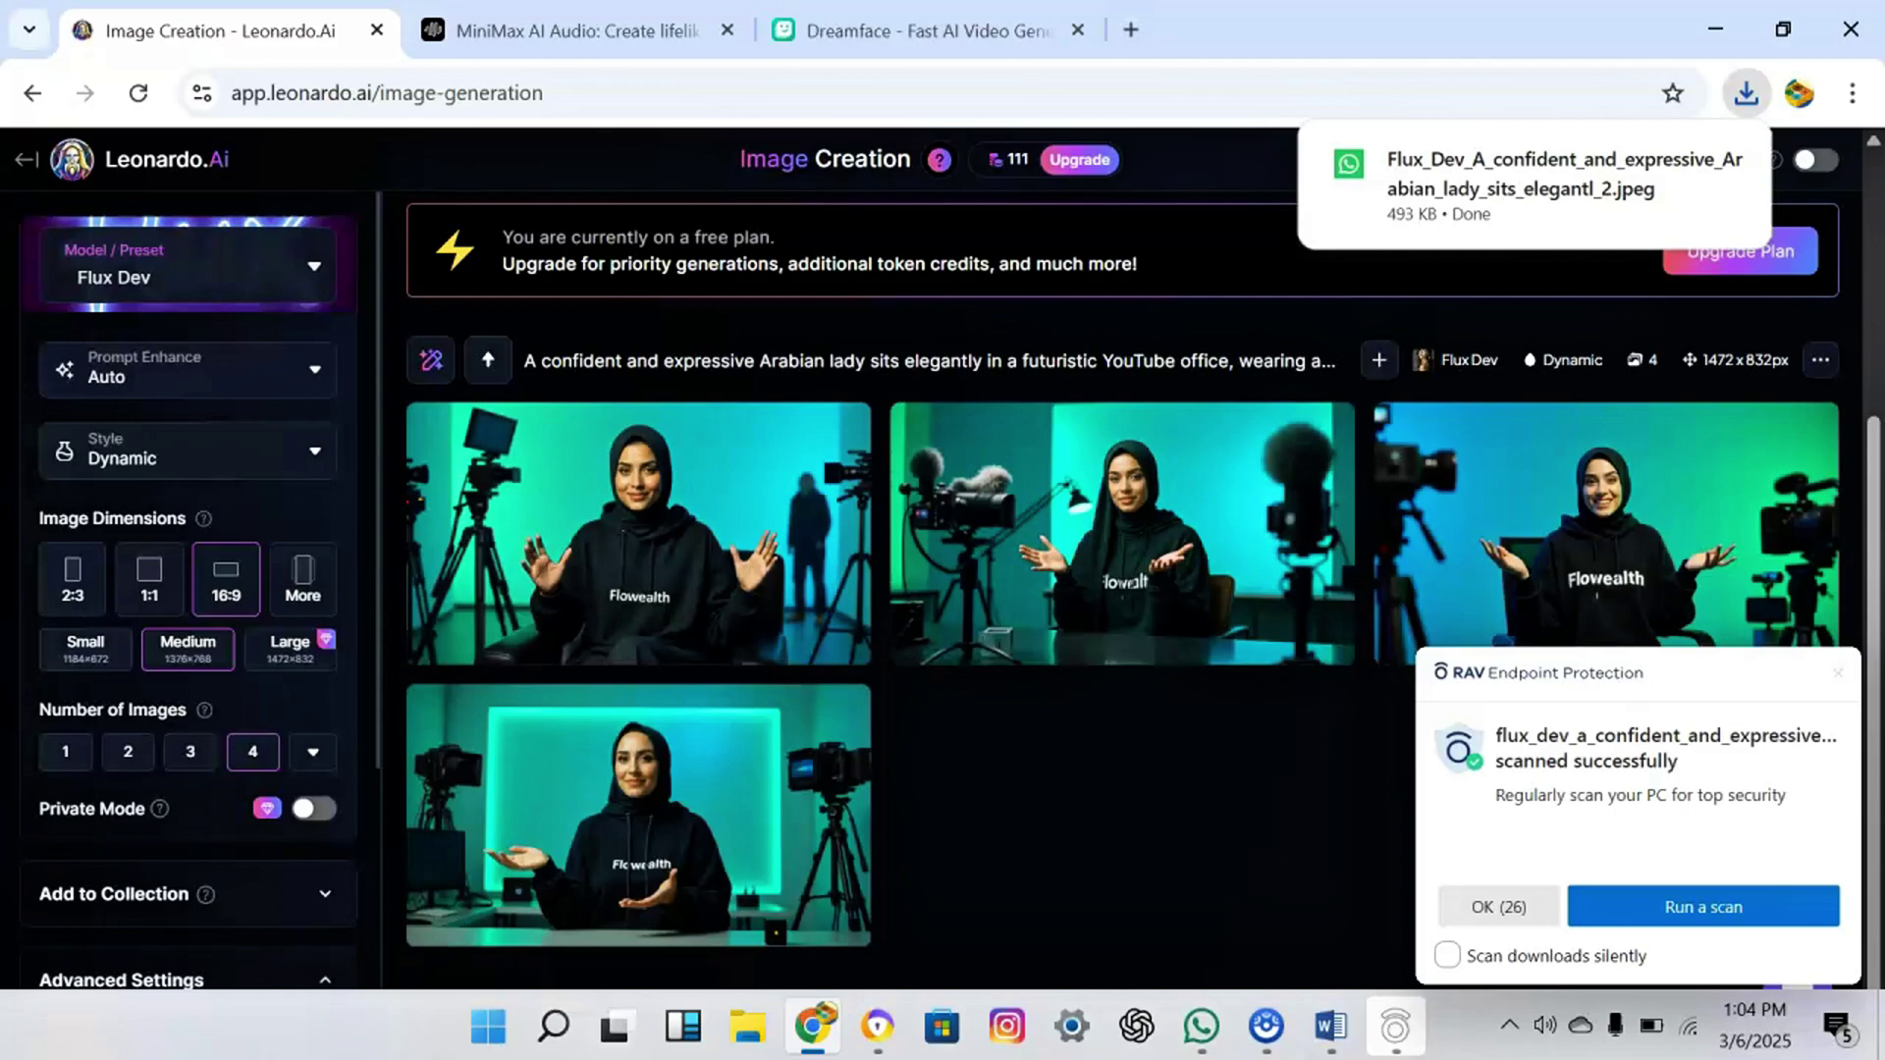
scroll(1119, 589, up, 4)
drag(478, 245, 839, 430)
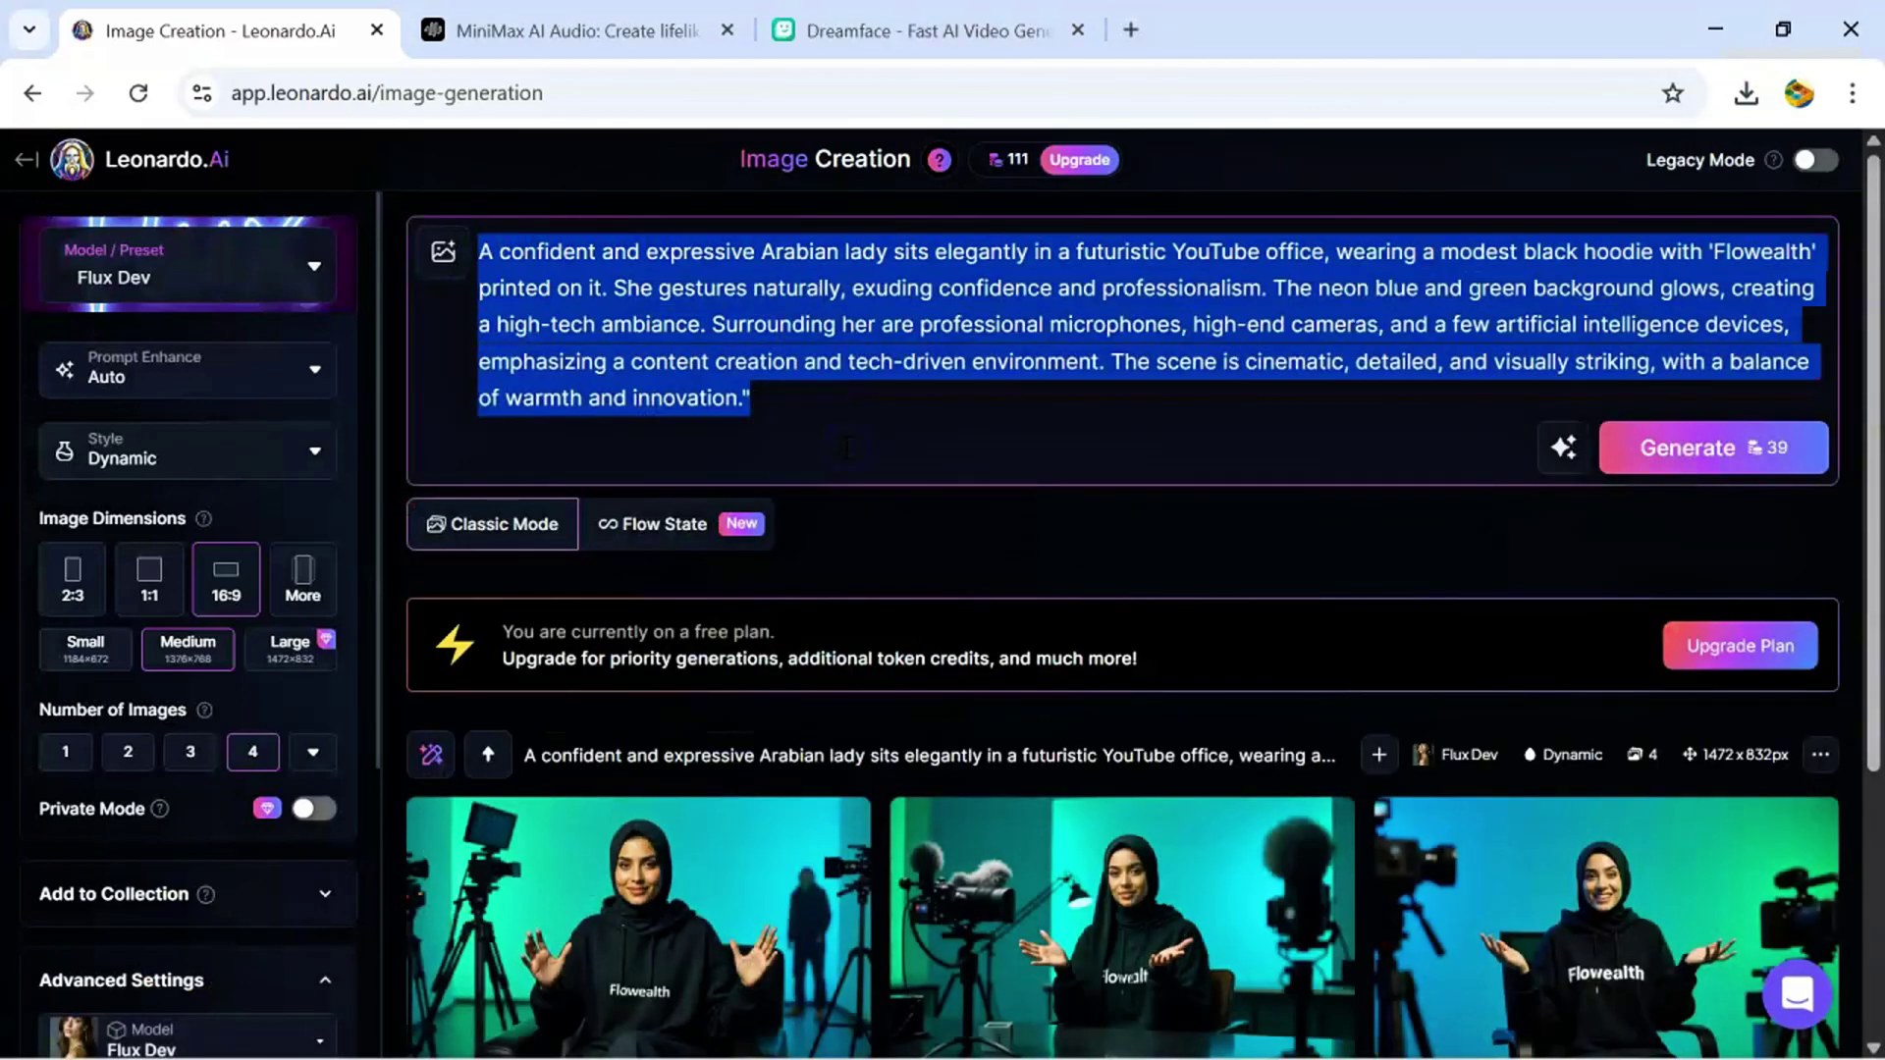
text(A confident British man sits in a luxurious, high-valued chair in his professional filming studio, wearing a bold blue hoodie with 'Flowealth' prominently printed on it. His expression is lively, and his gestures are dynamic as he passionately explains something while looking straight into the camera. The studio is illuminated with vibrant neon red and green lighting, creating a futuristic and engaging atmosphere. Behind him, an artificial plant, a sleek desktop, and a glowing ring light add depth and realism to the content creator setup, enhancing the high-tech aesthetic.")
click(1685, 452)
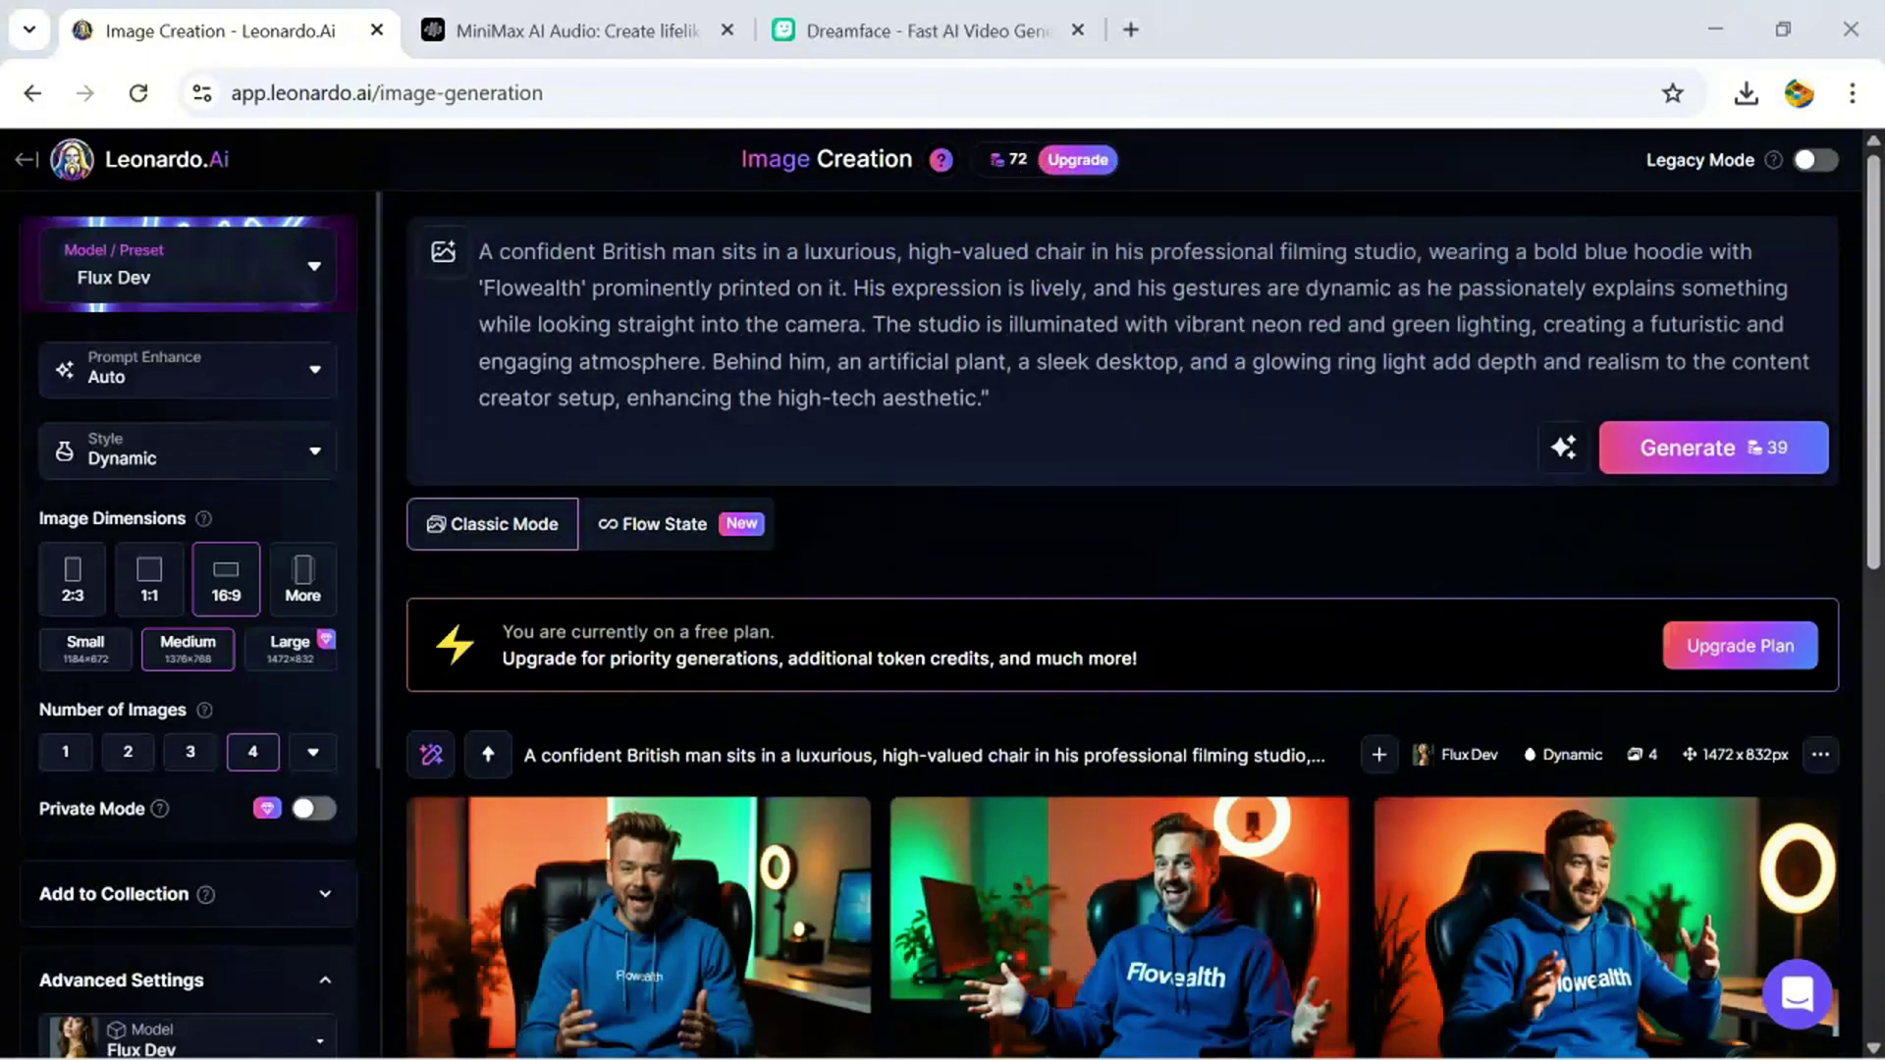
scroll(1114, 694, down, 4)
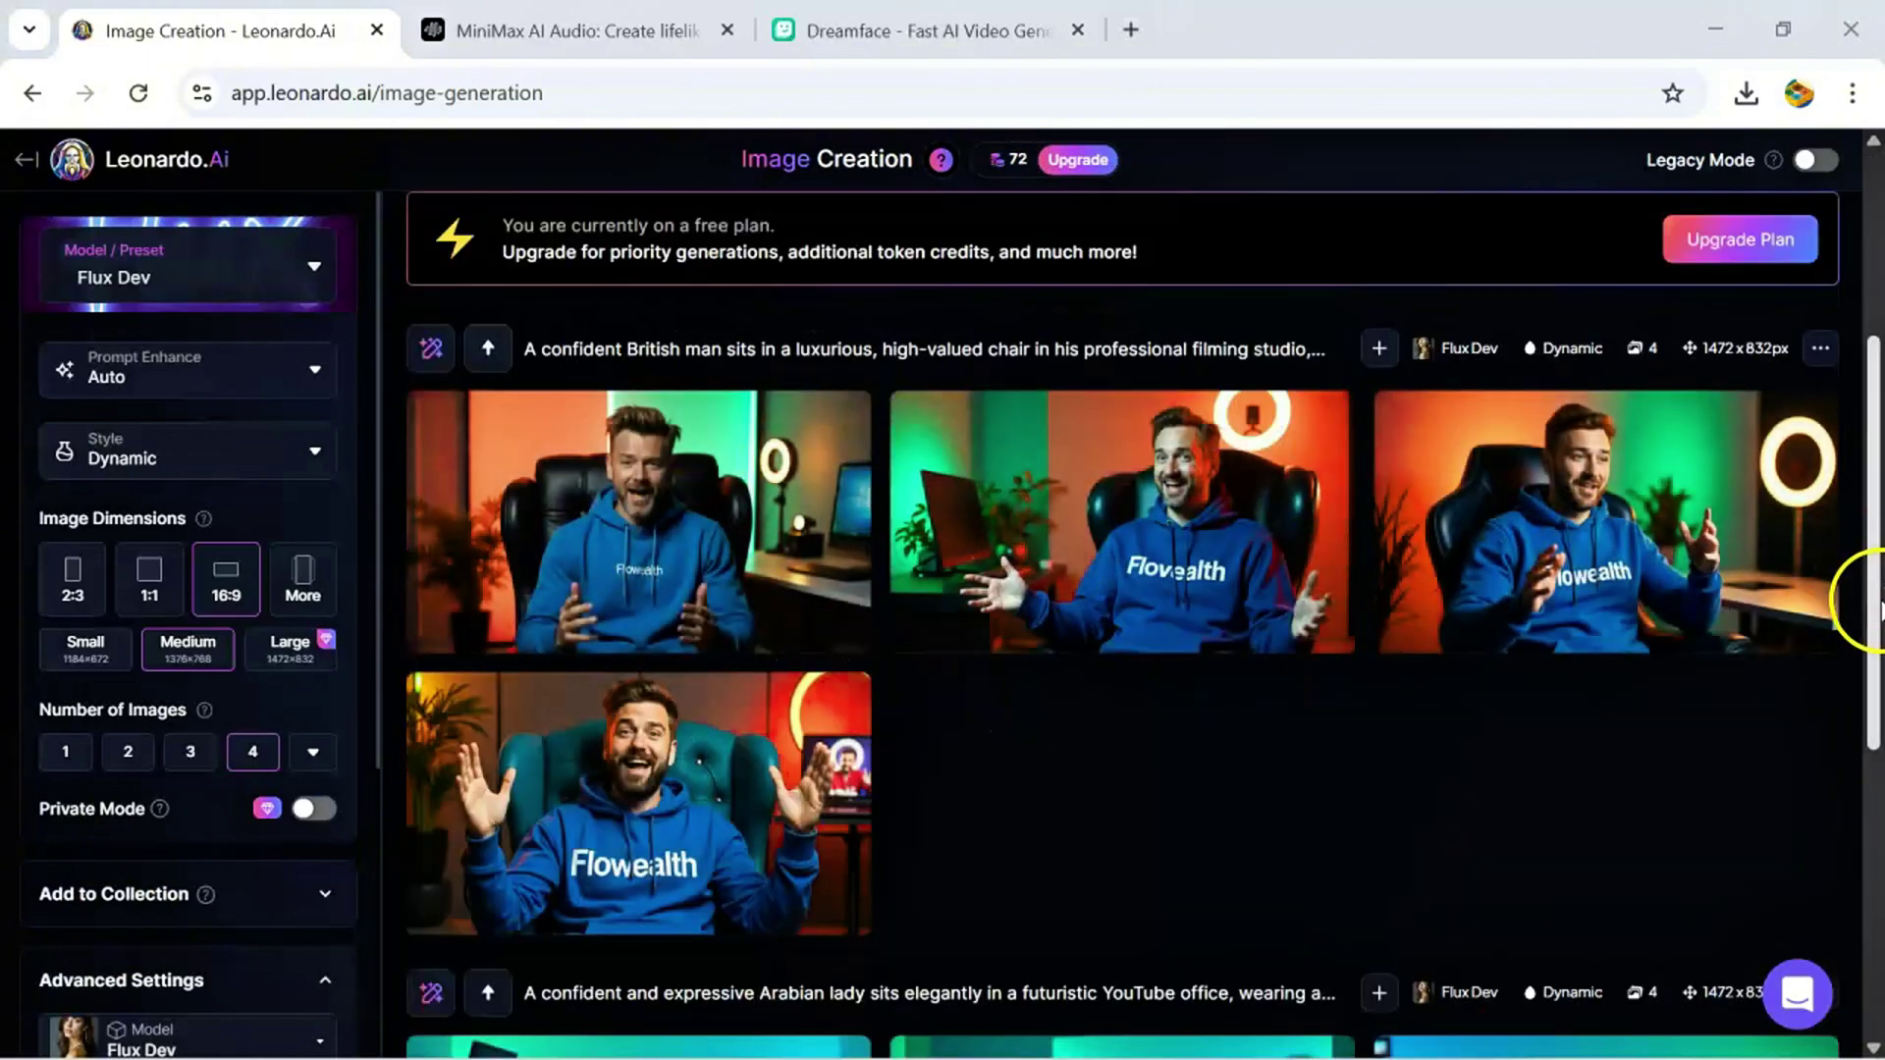
drag(1878, 607, 1875, 437)
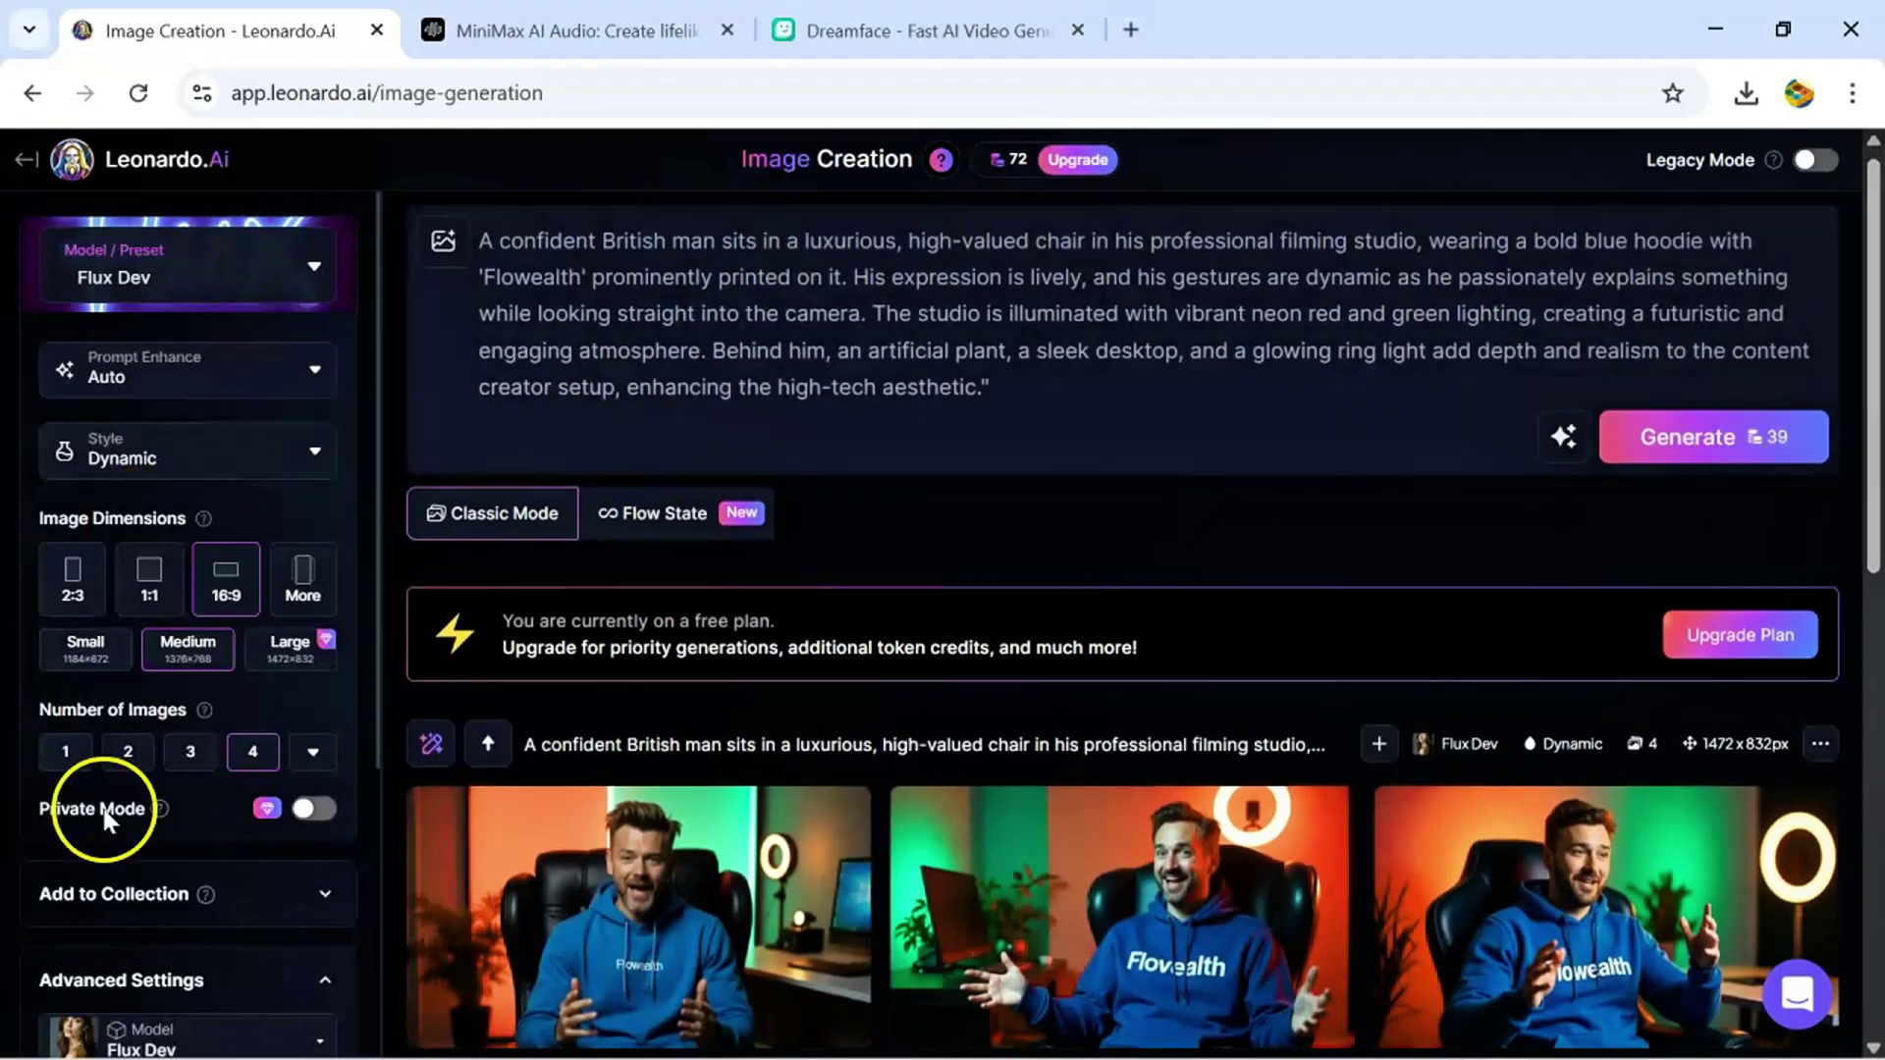
scroll(437, 628, down, 8)
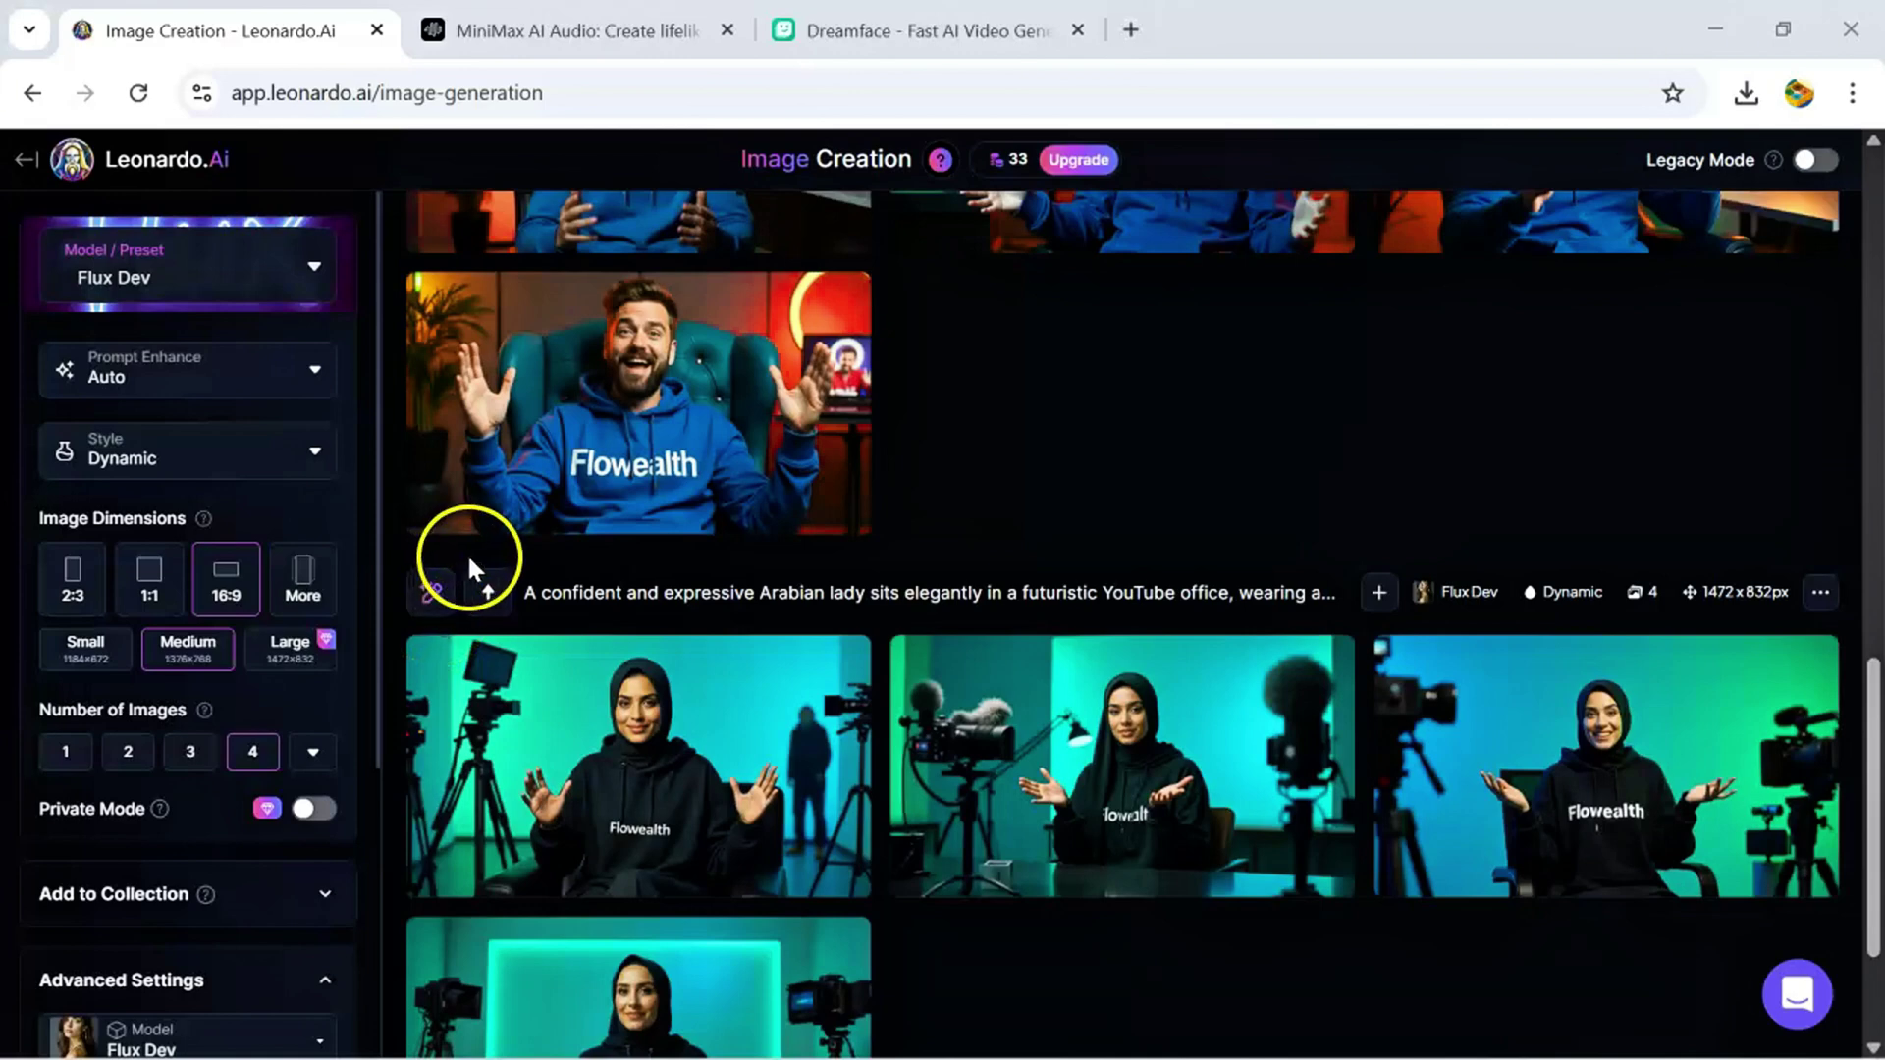
mouse_move(492, 549)
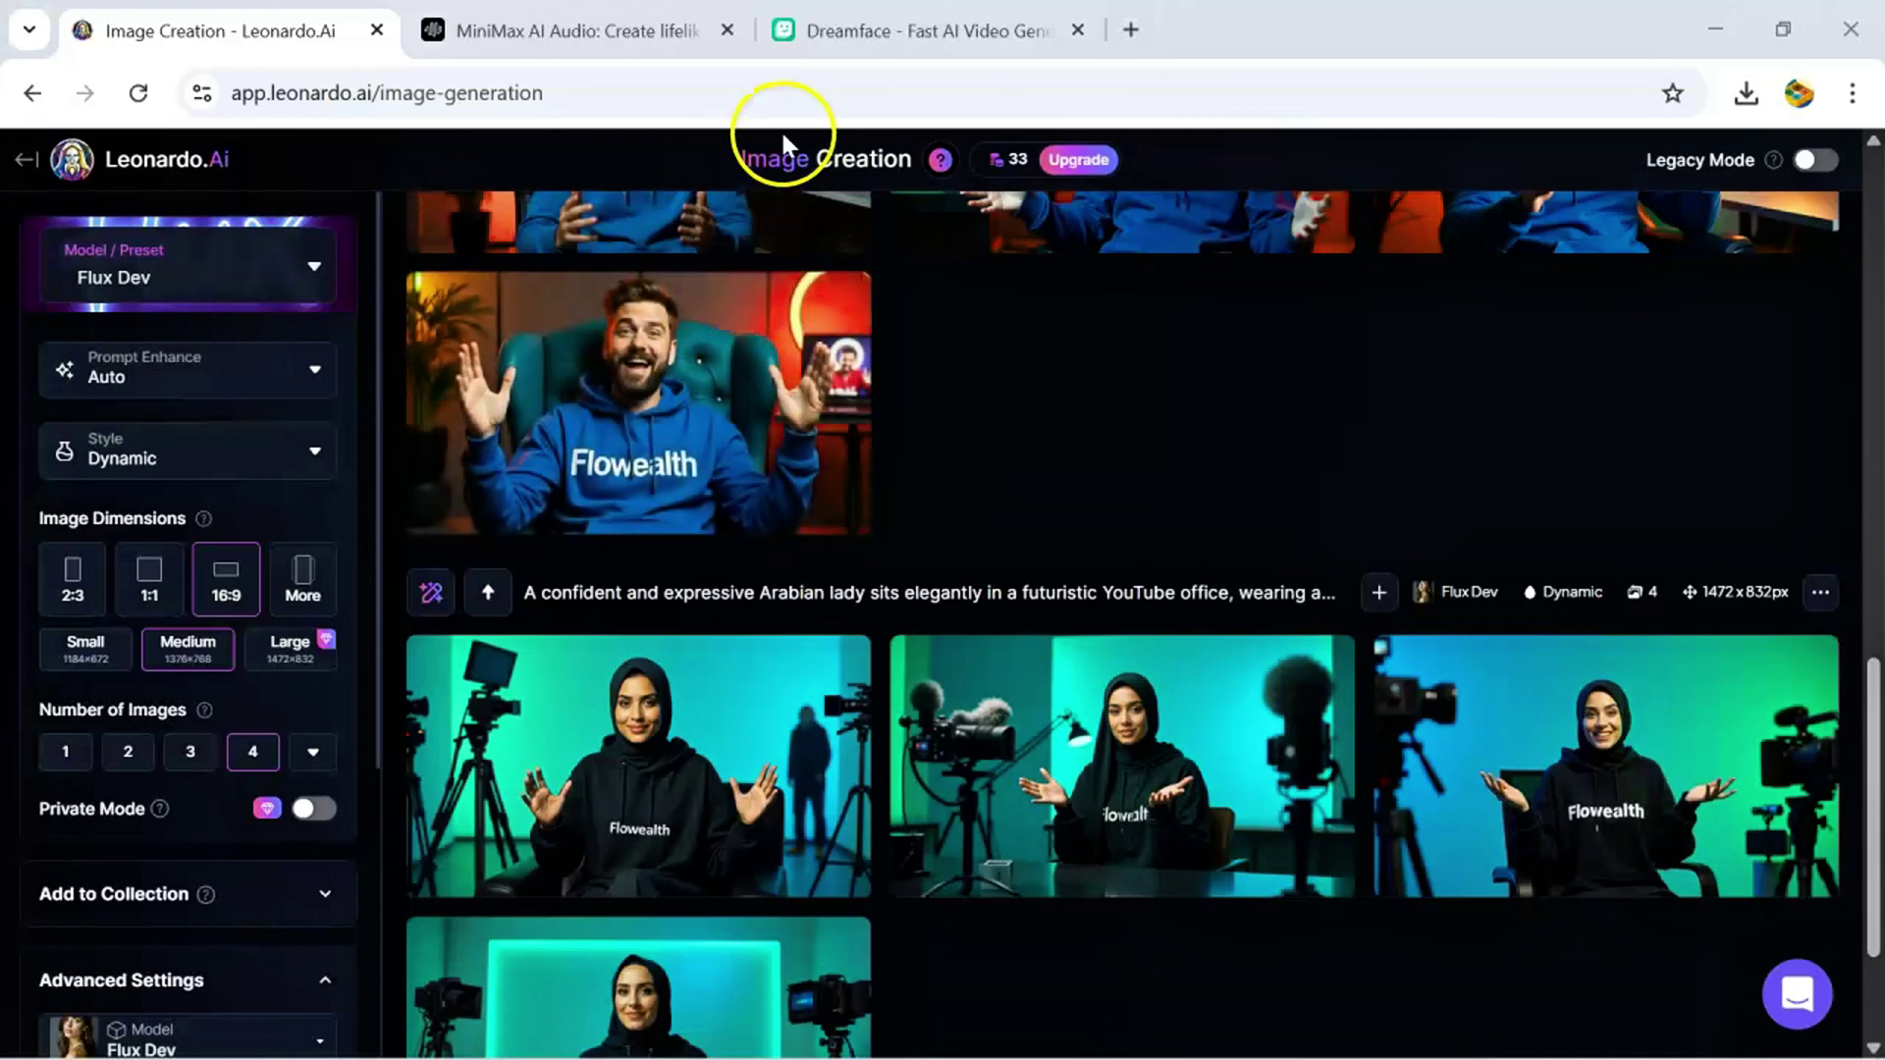
Paste the 340-character Spanish script about Diego into Speech Synthesis and open the voice library
click(621, 20)
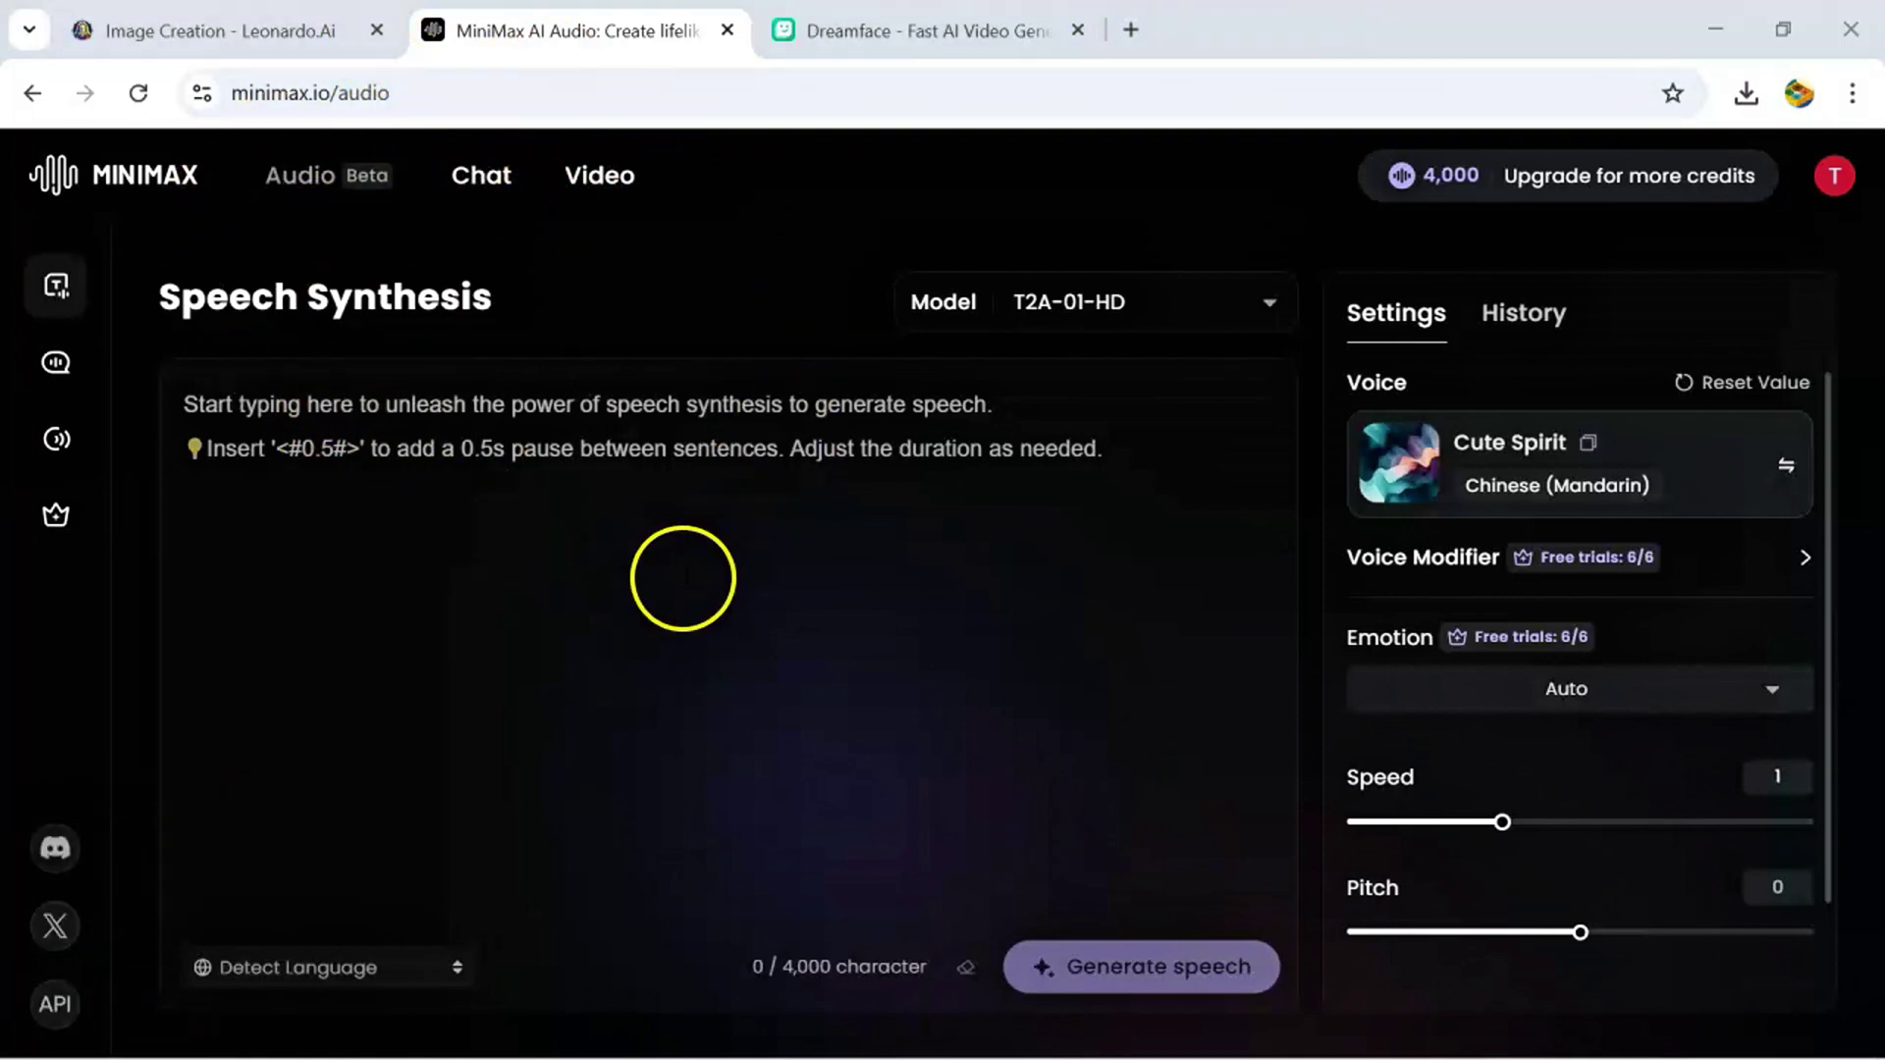
click(392, 476)
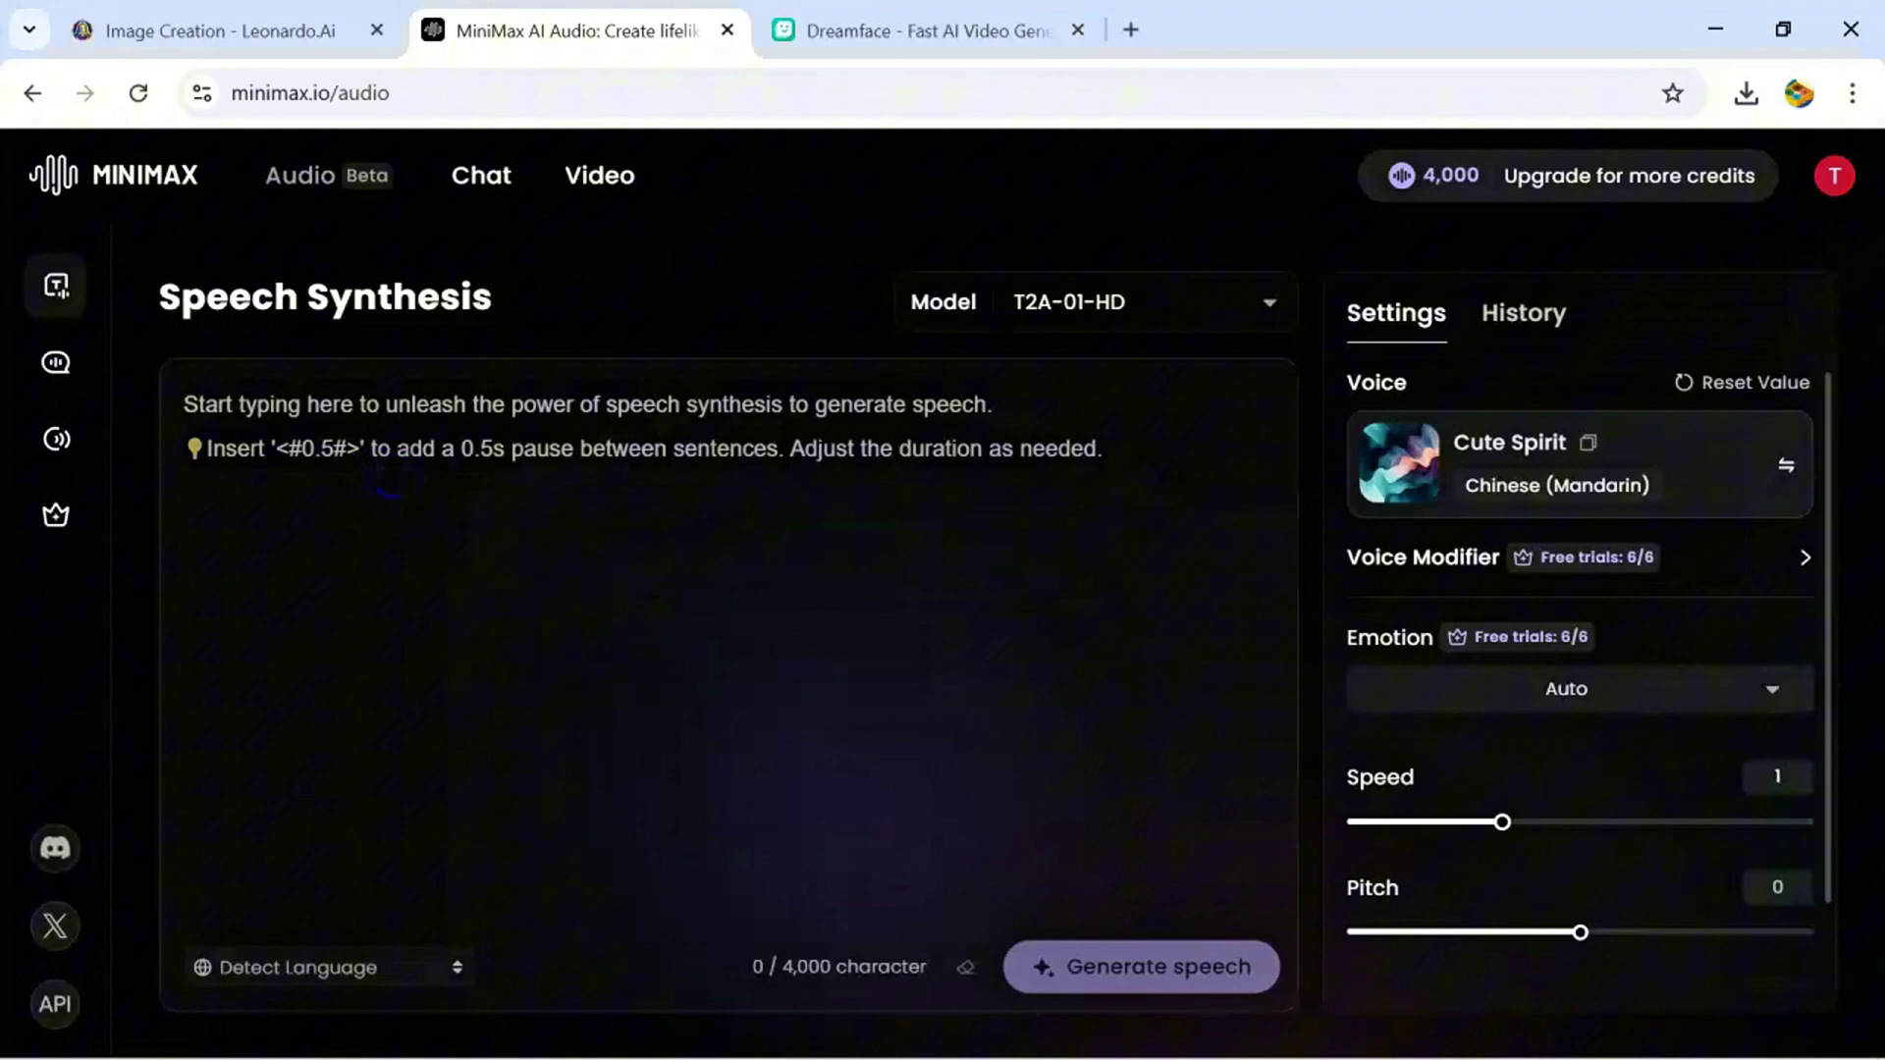
text(Hola, amigos! Me llamo Diego y soy un niño mexicano lleno de energía y alegría. Me encanta jugar, explorar y aprender cosas nuevas todos los días. Ya sea jugando con mis juguetes, dibujando cosas increíbles o bailando mis canciones favoritas, siempre estoy listo para divertirme. ¡Acompáñame en mis aventuras, hay mucho por descubrir juntos)
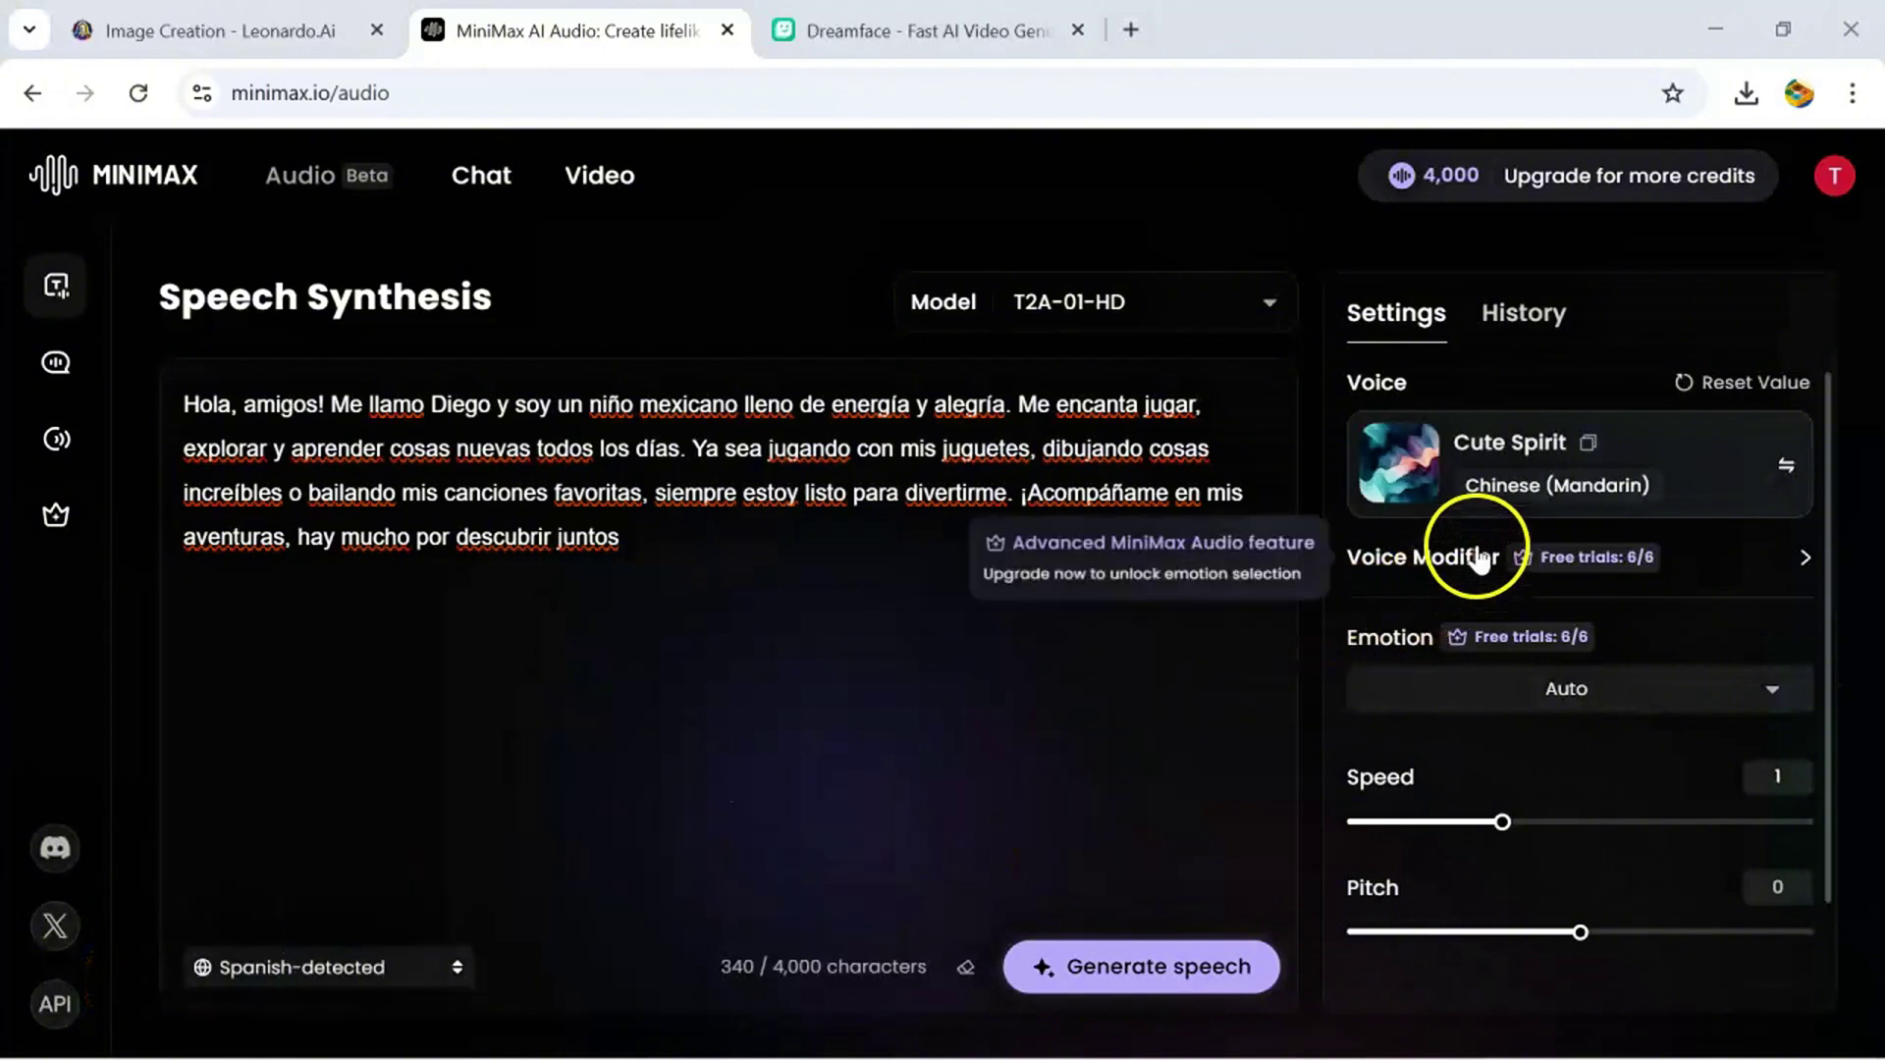
click(1496, 480)
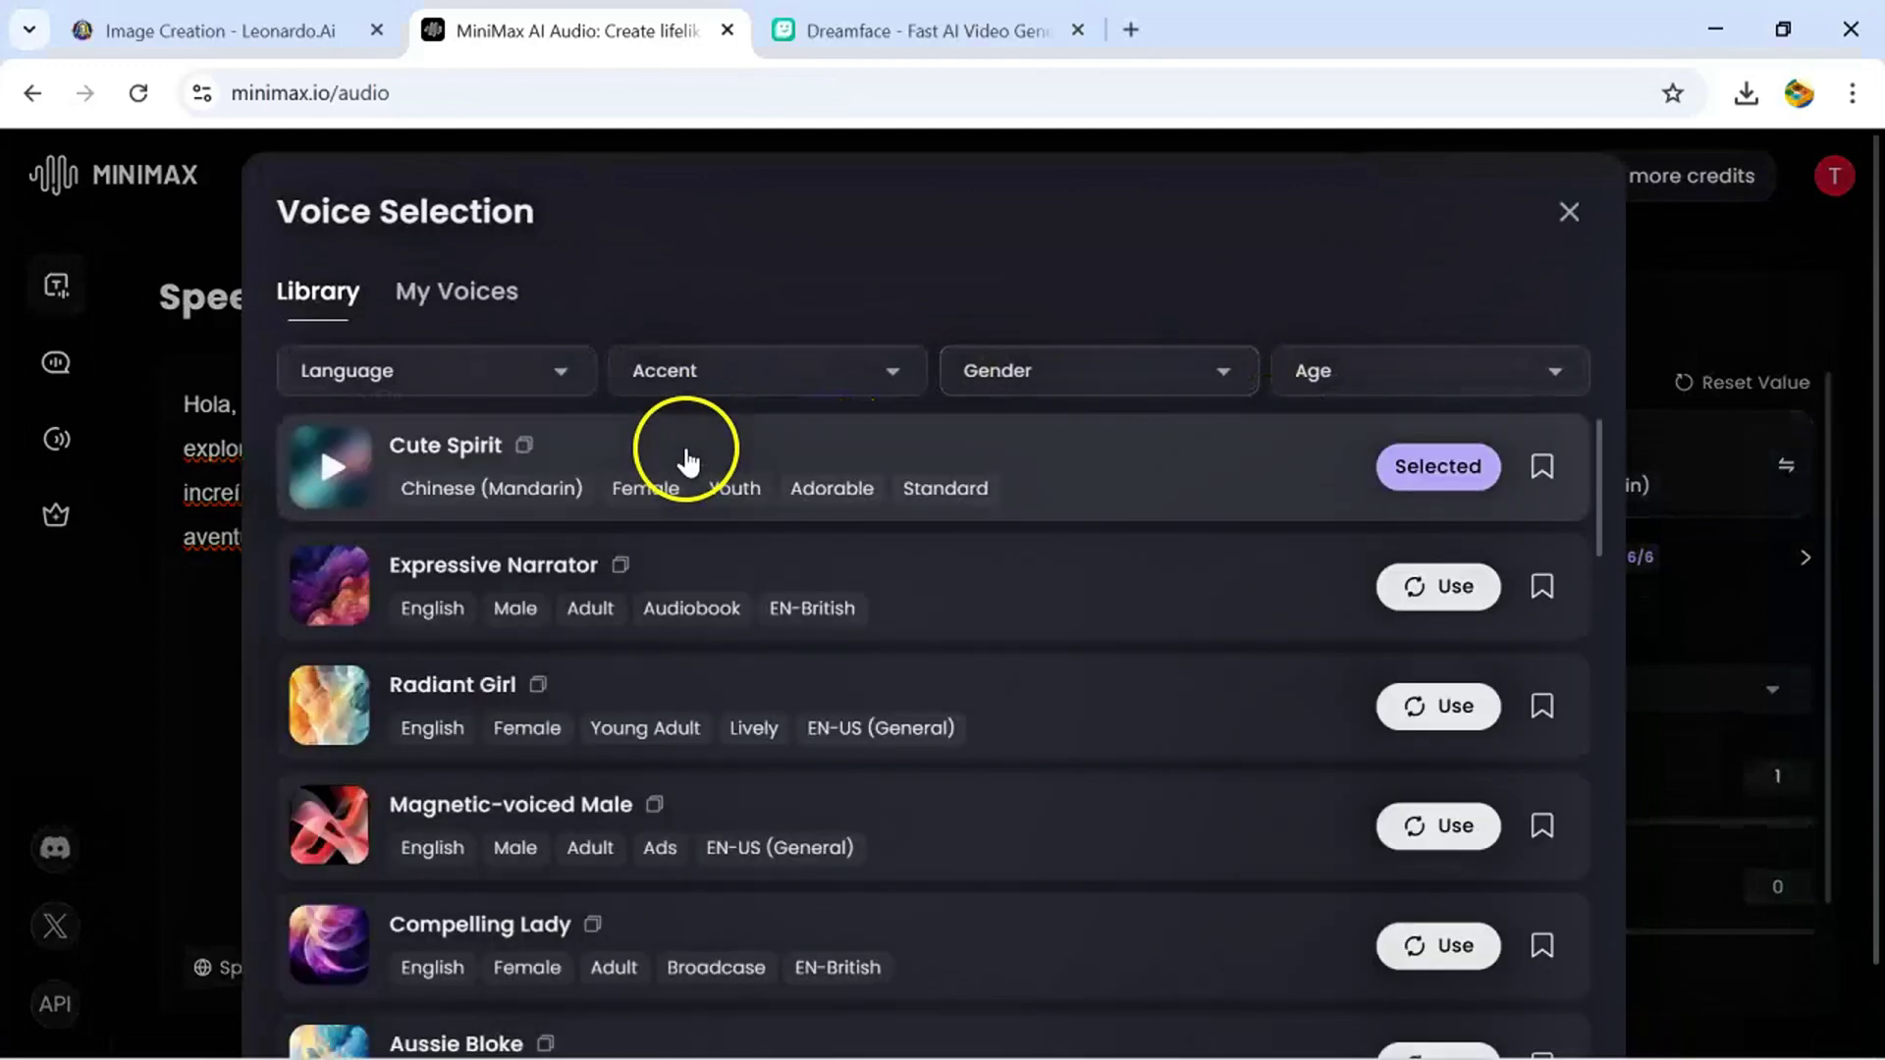
Browse the voice filters and preview the Expressive Narrator and Magnetic-voiced Male voices
click(528, 393)
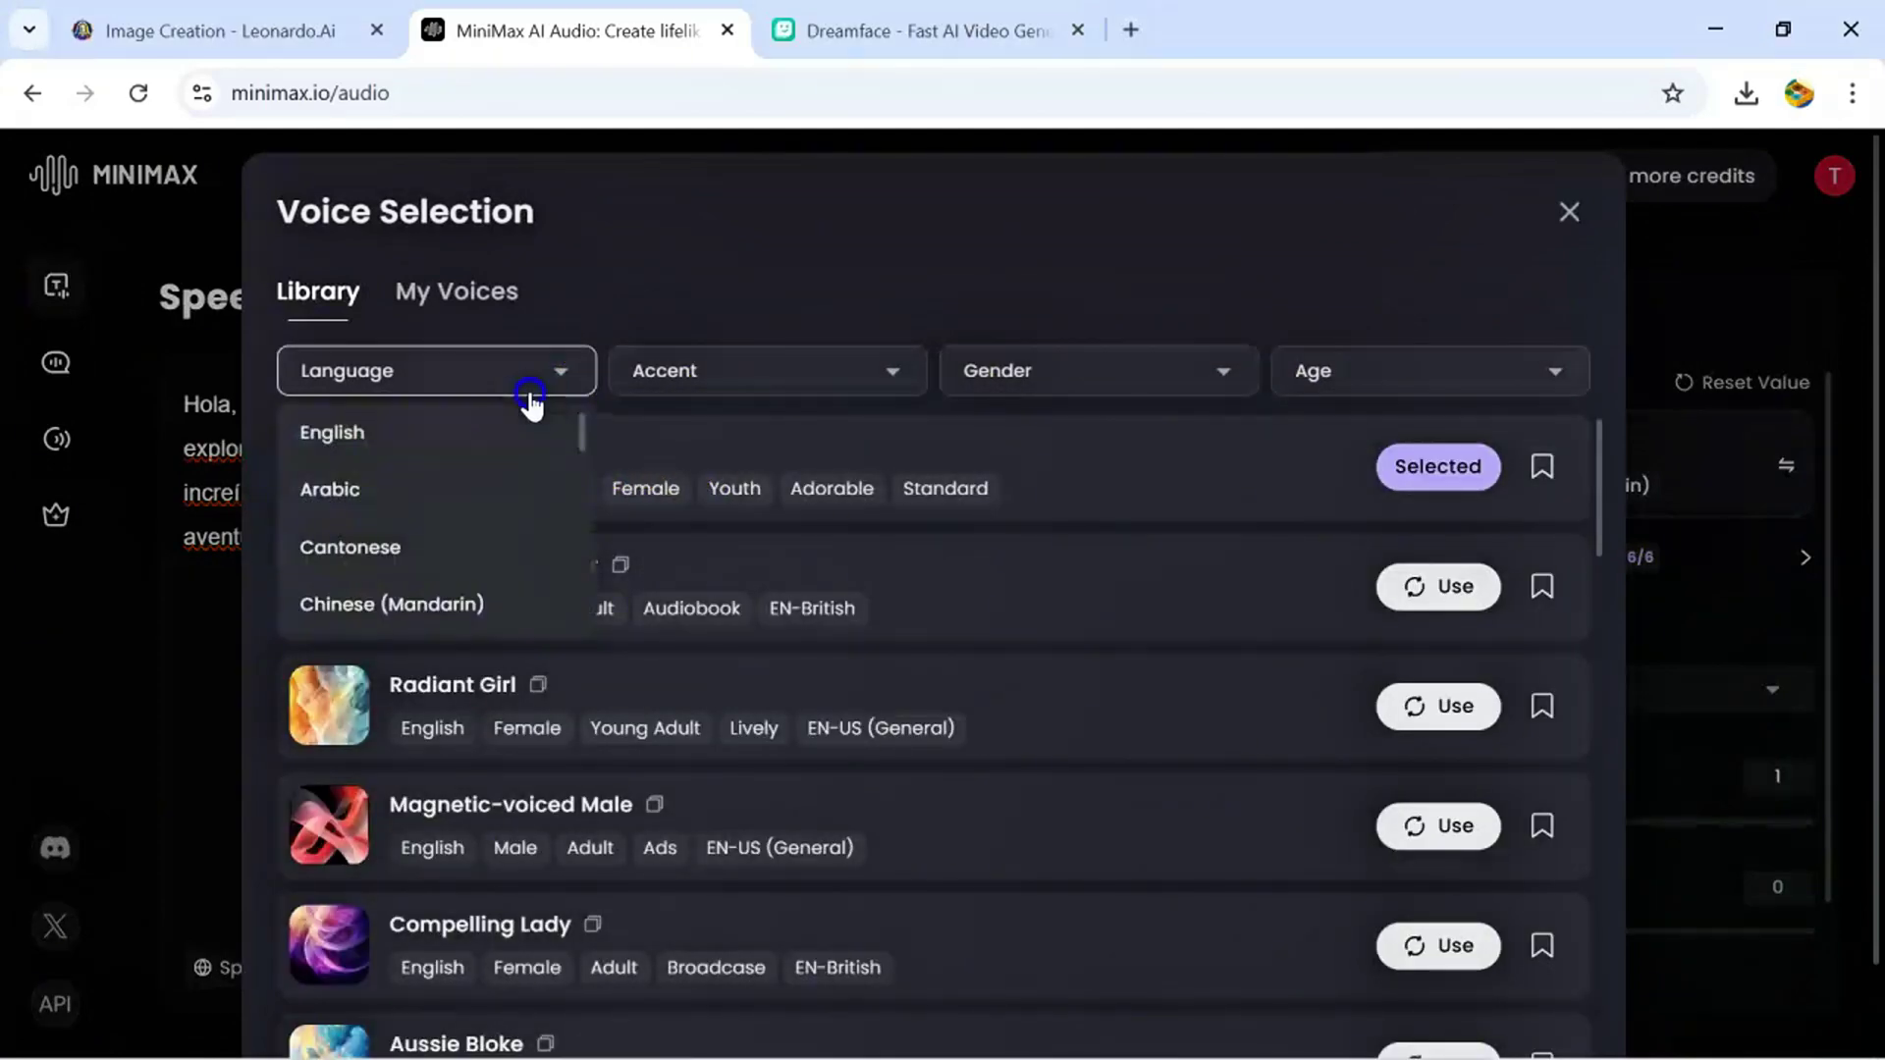
click(677, 383)
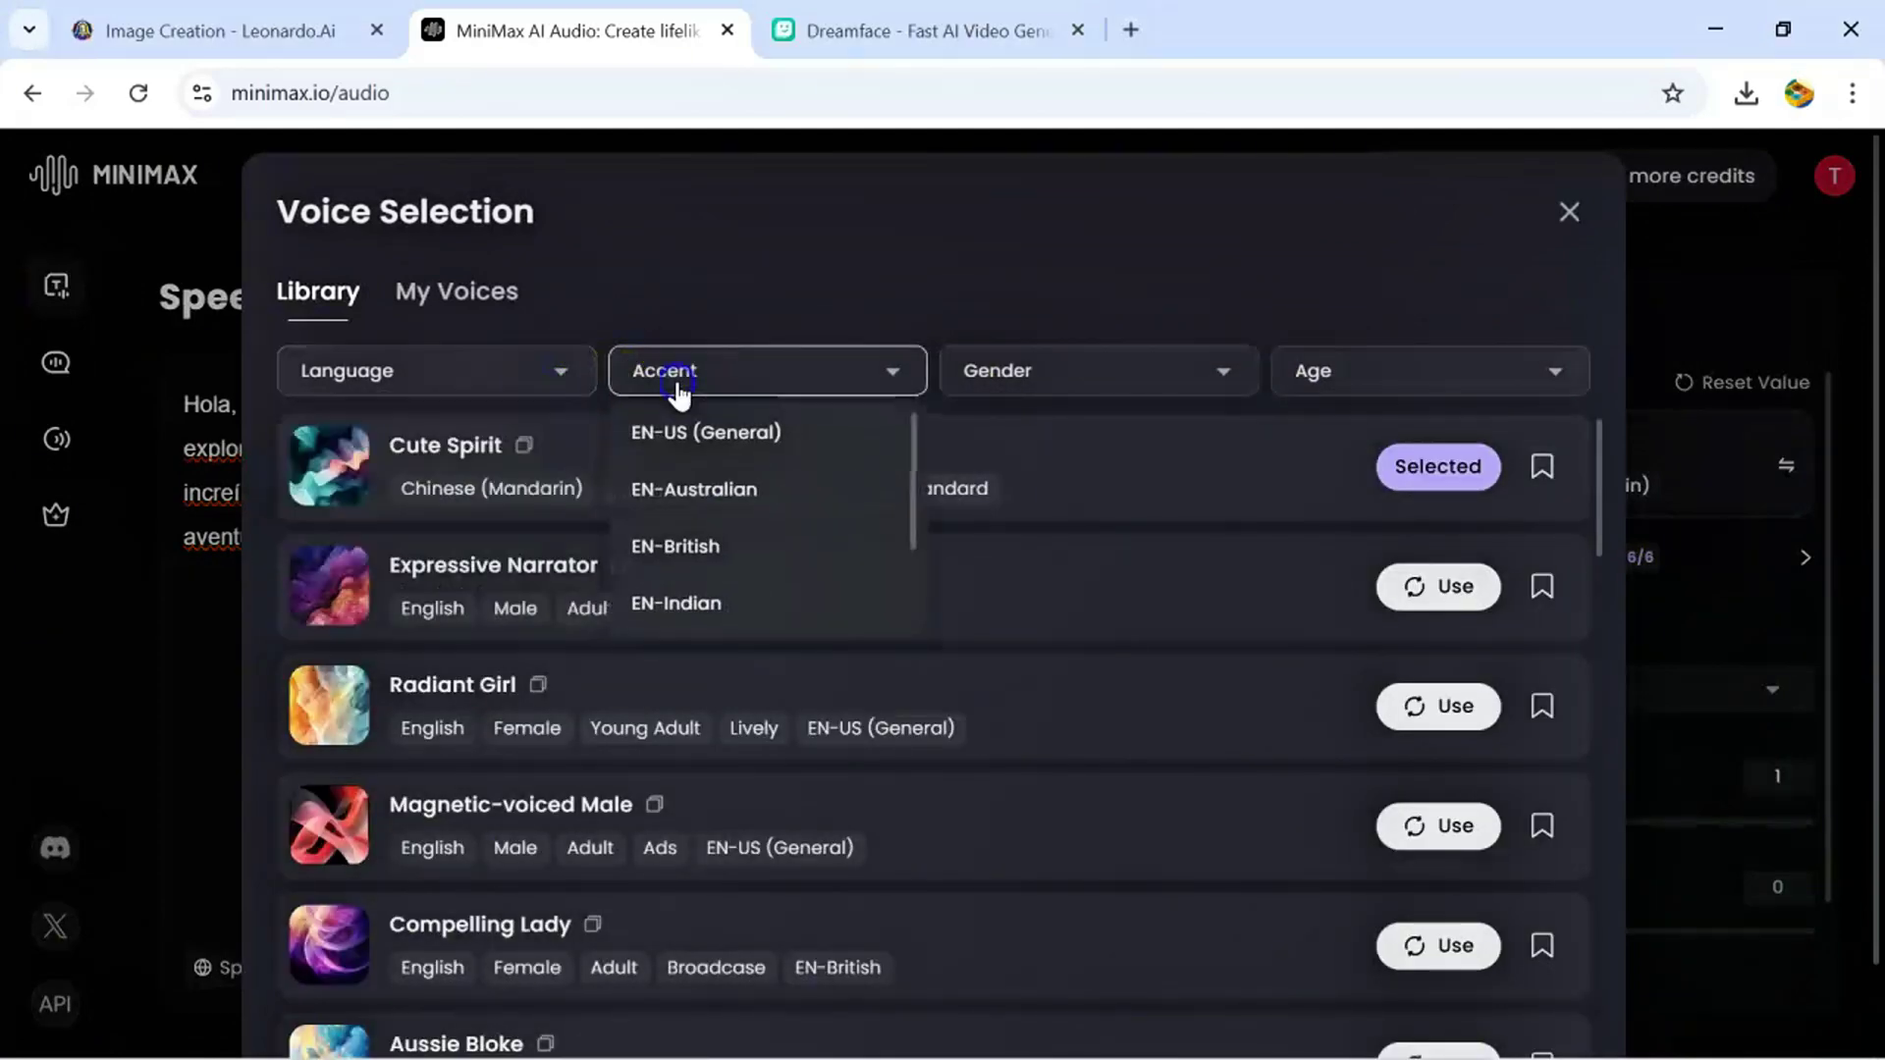
click(1019, 381)
click(1398, 377)
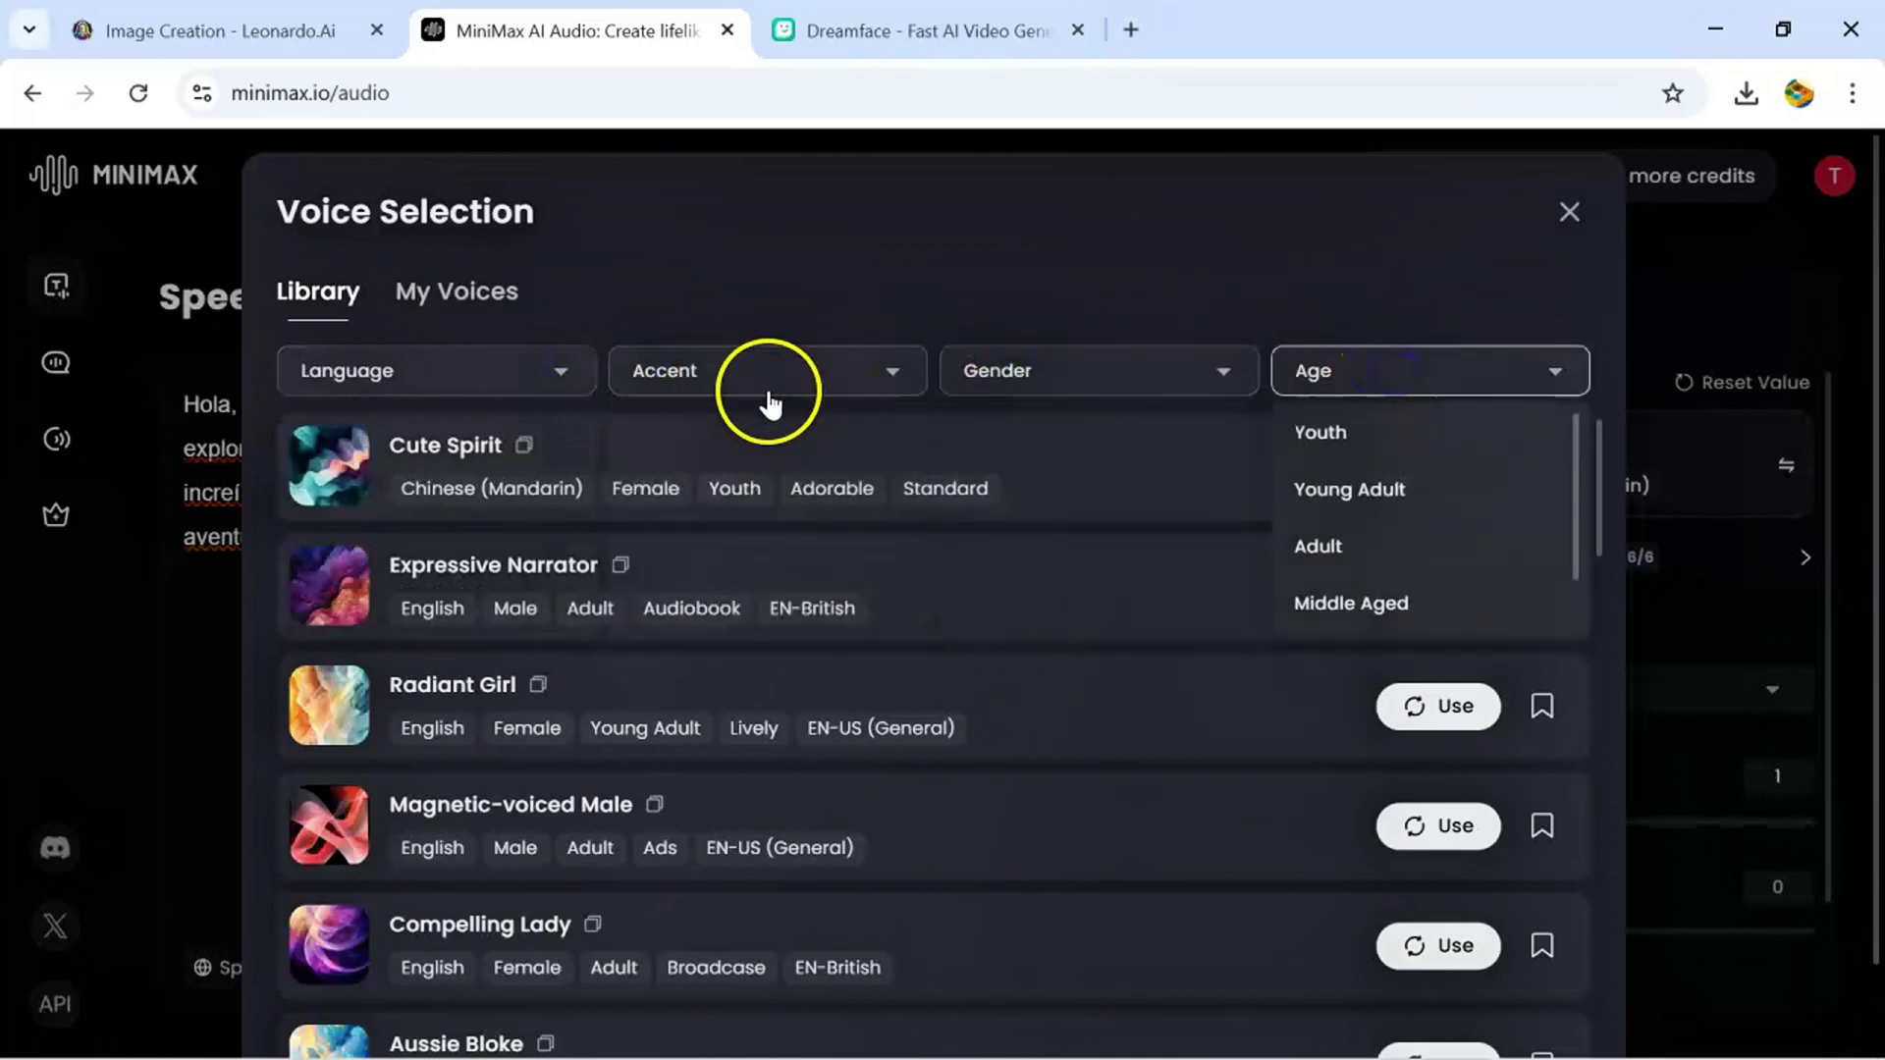
click(339, 595)
click(334, 590)
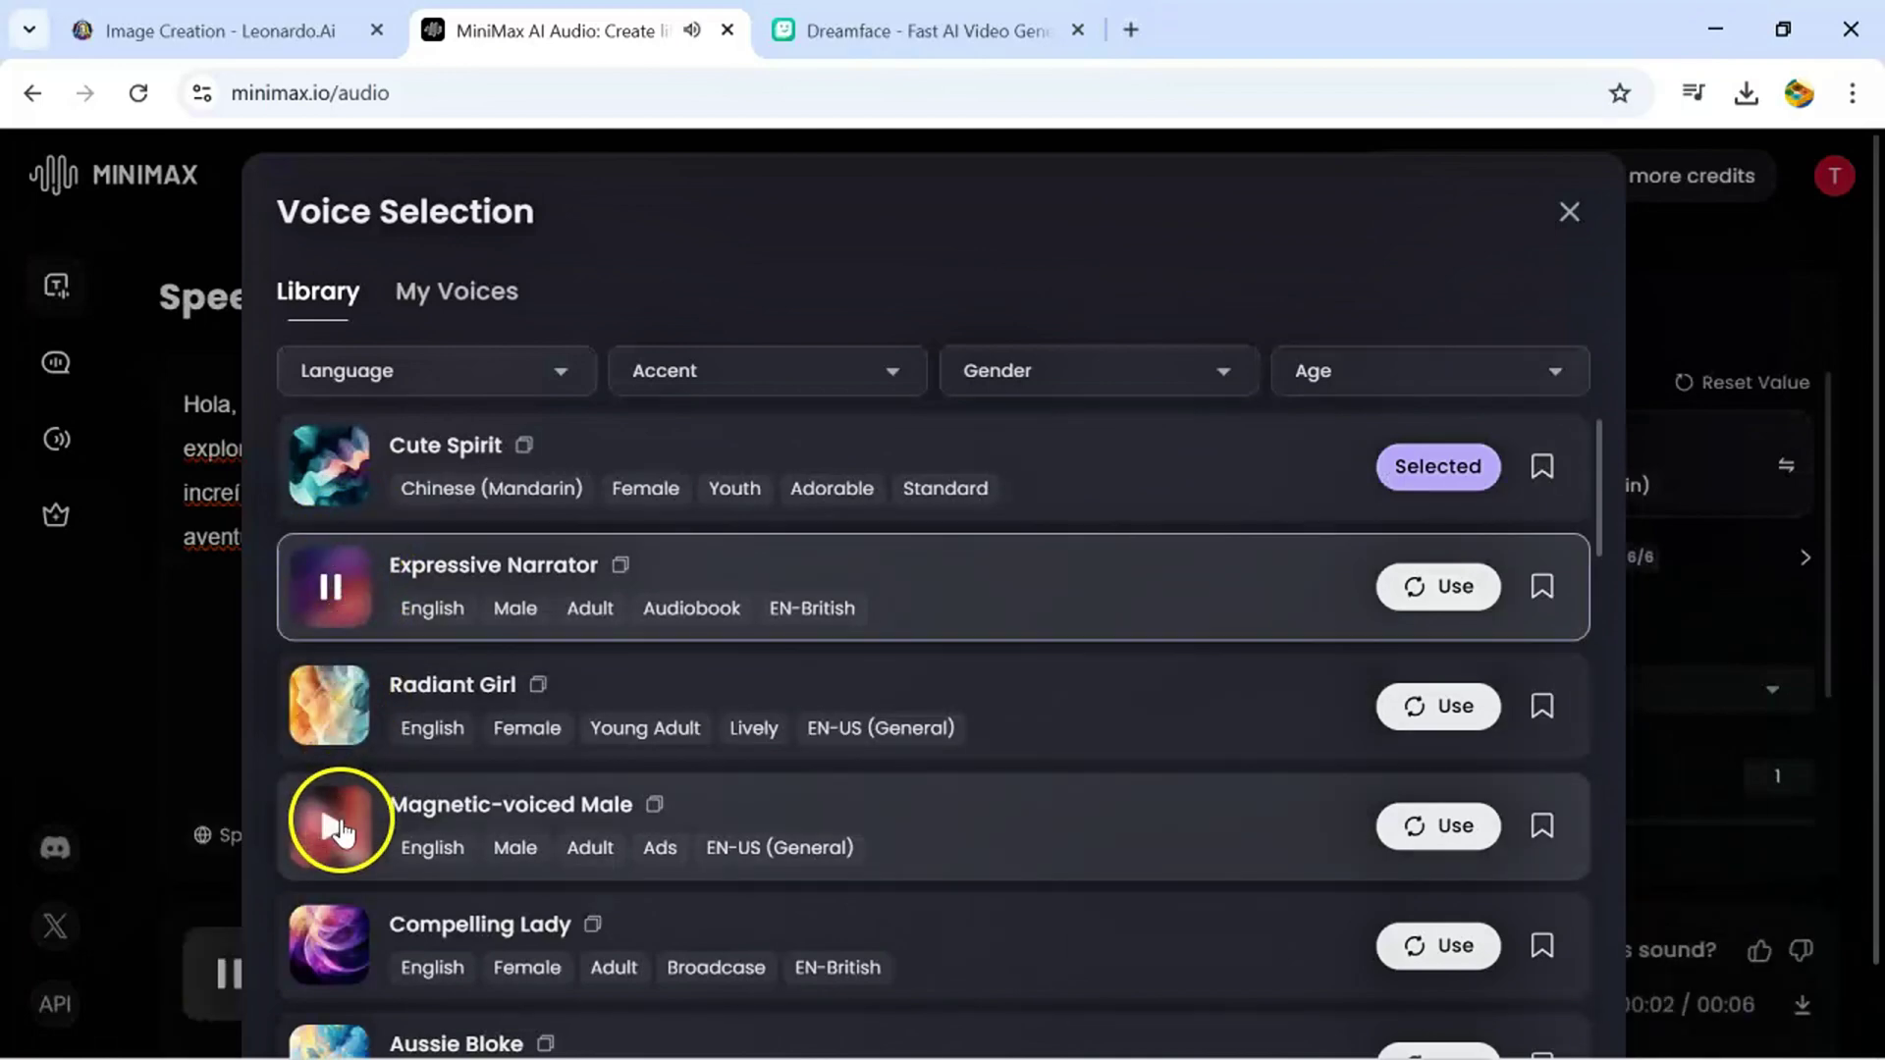
click(341, 831)
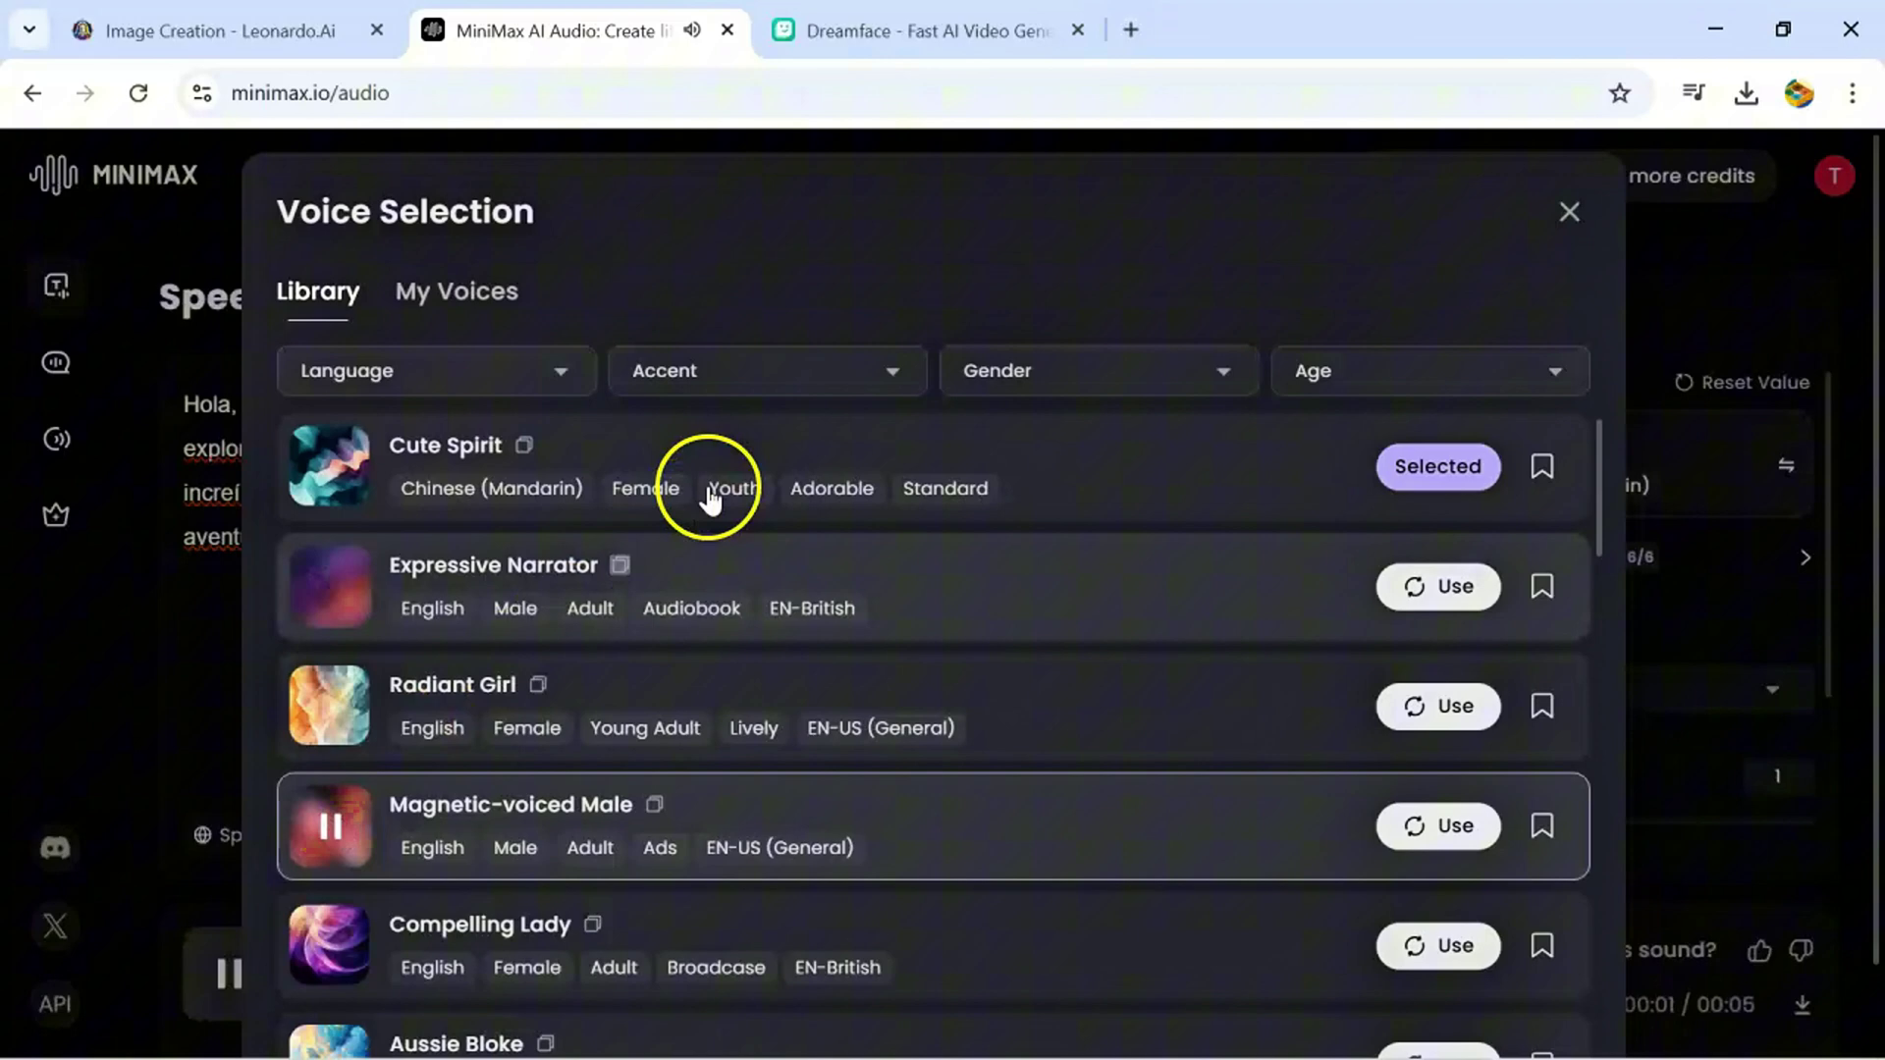
Filter the voices to EN-Australian accent, female gender and Youth age
click(852, 383)
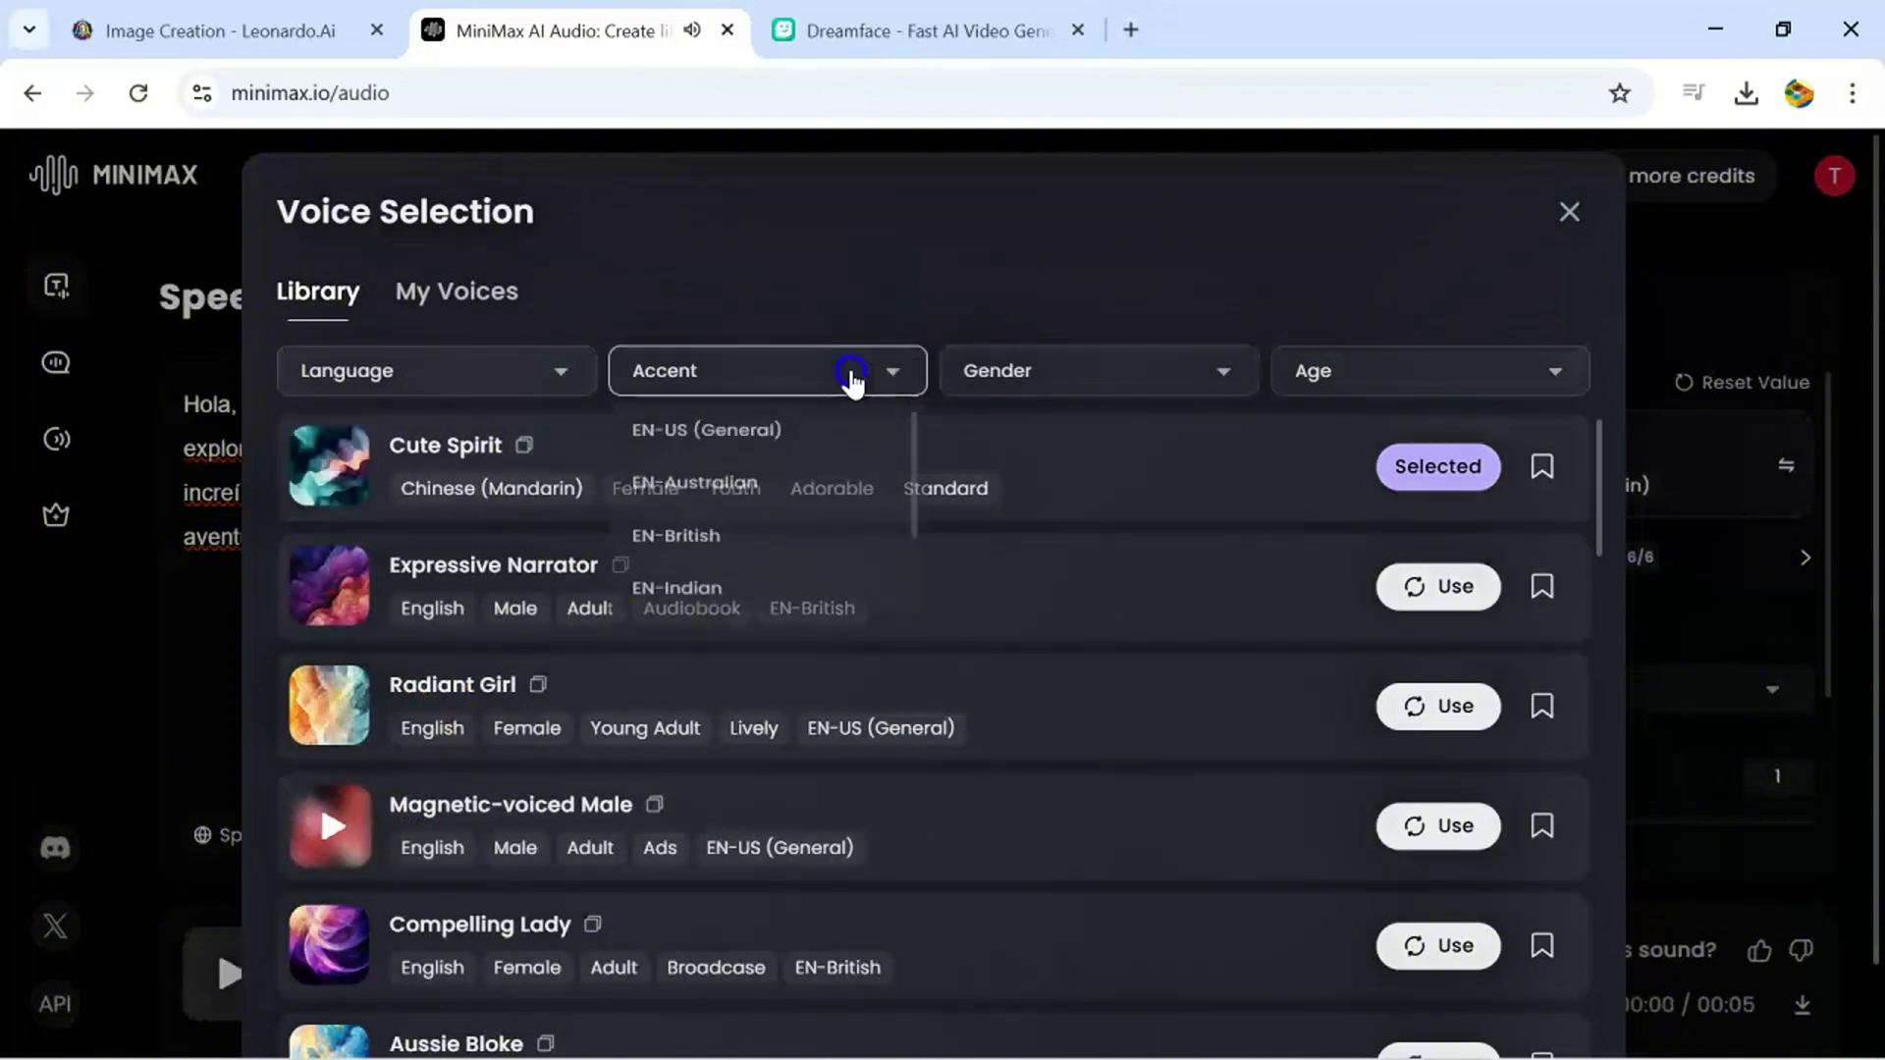
click(810, 480)
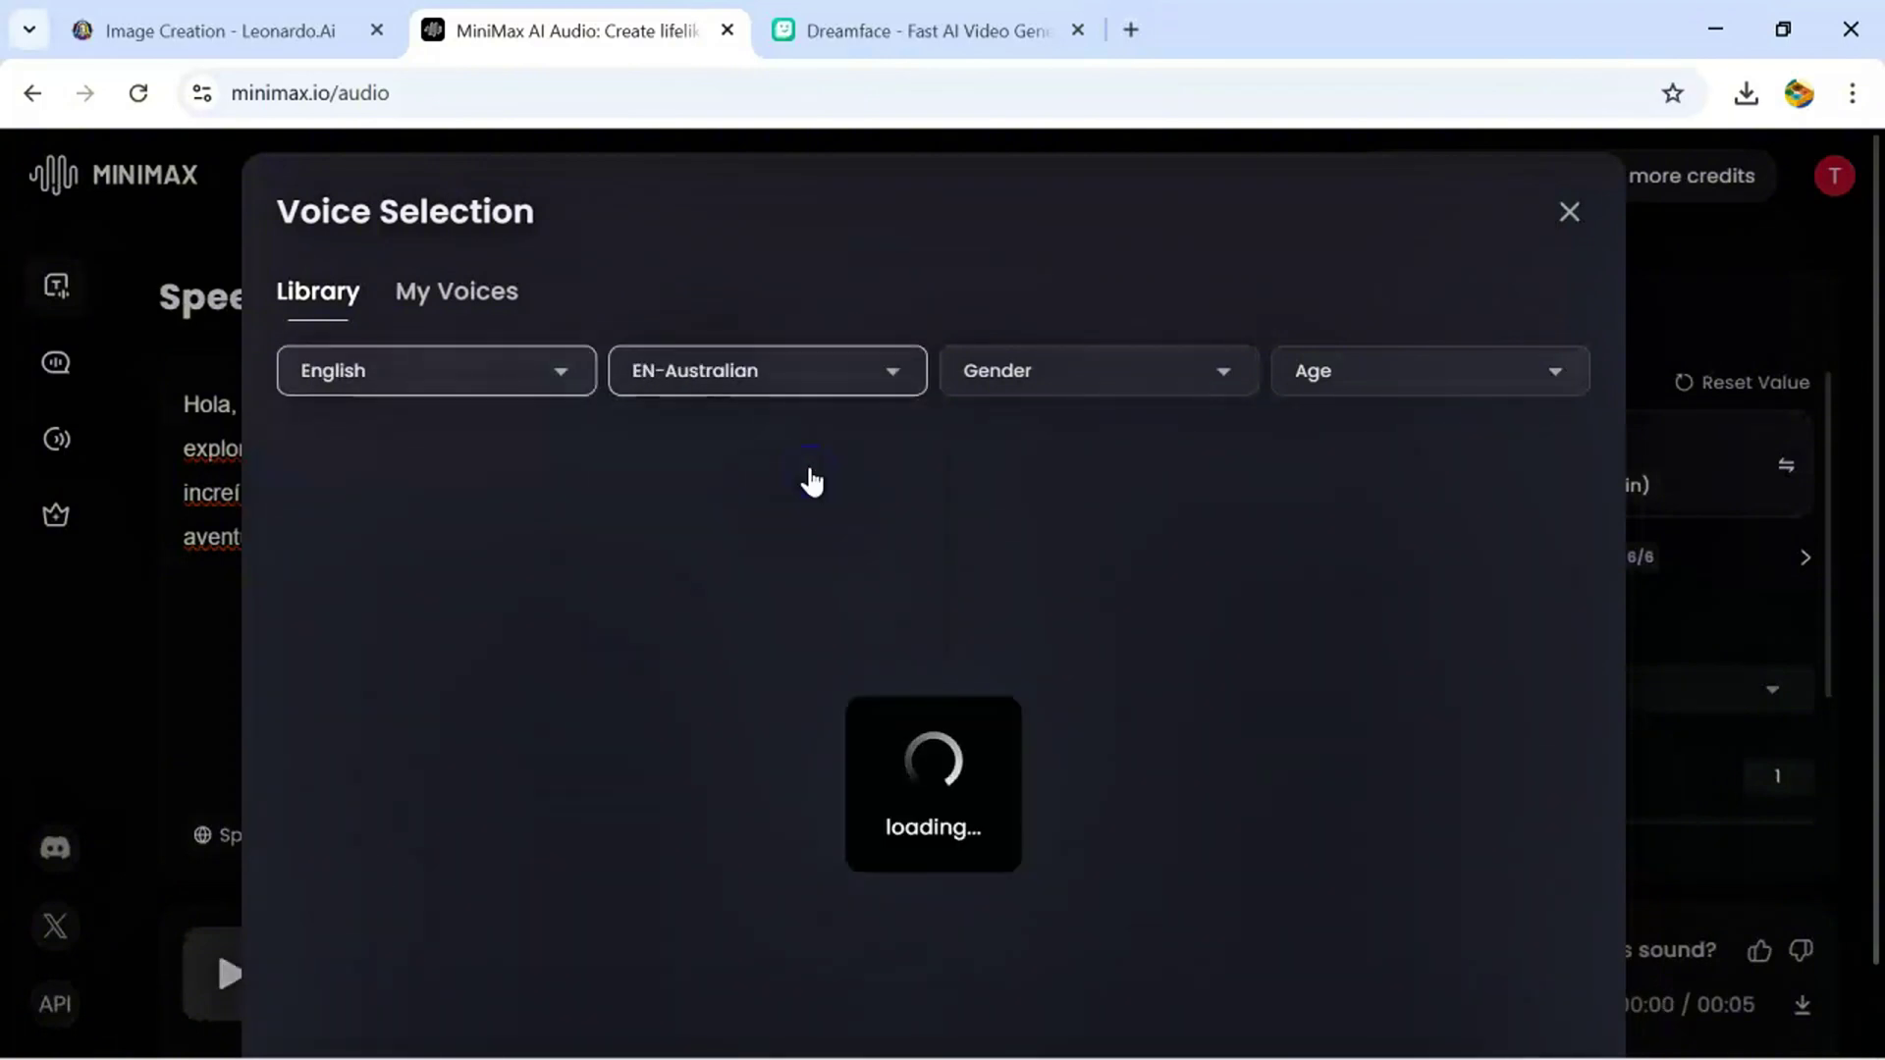
click(1031, 377)
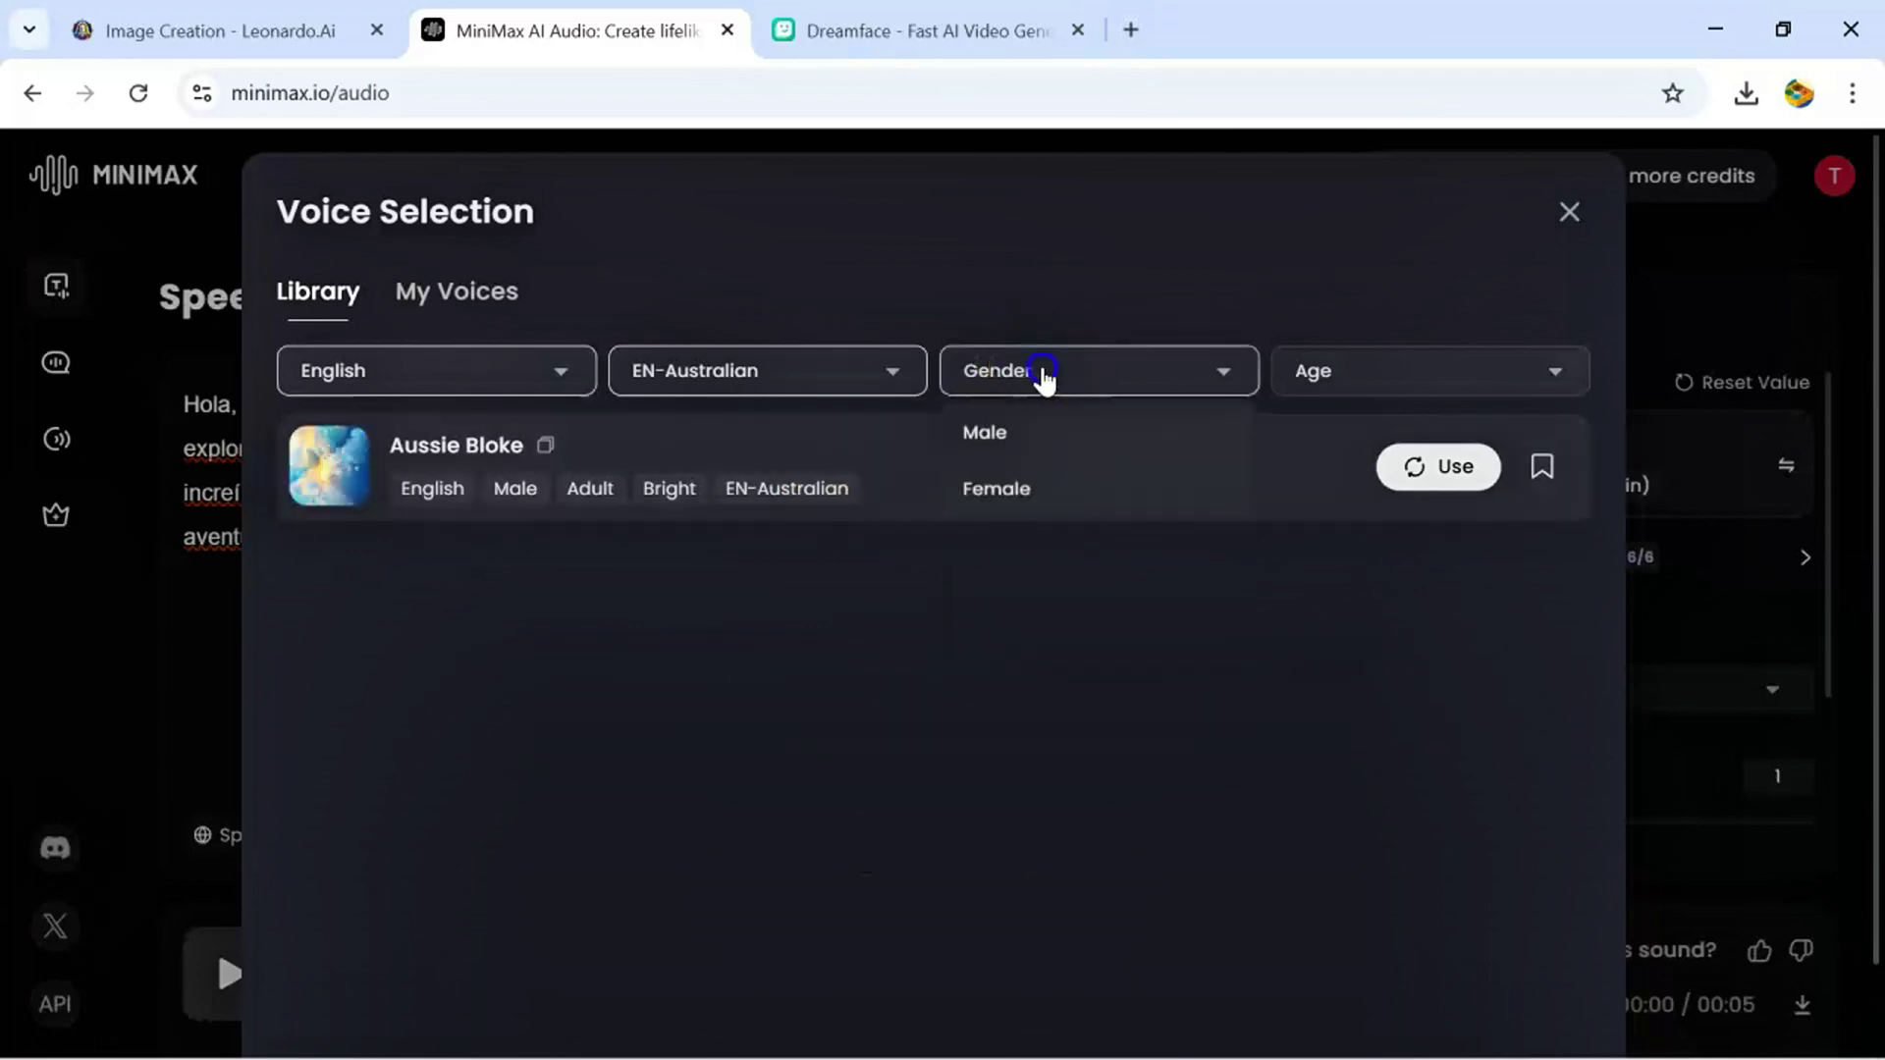
click(1017, 495)
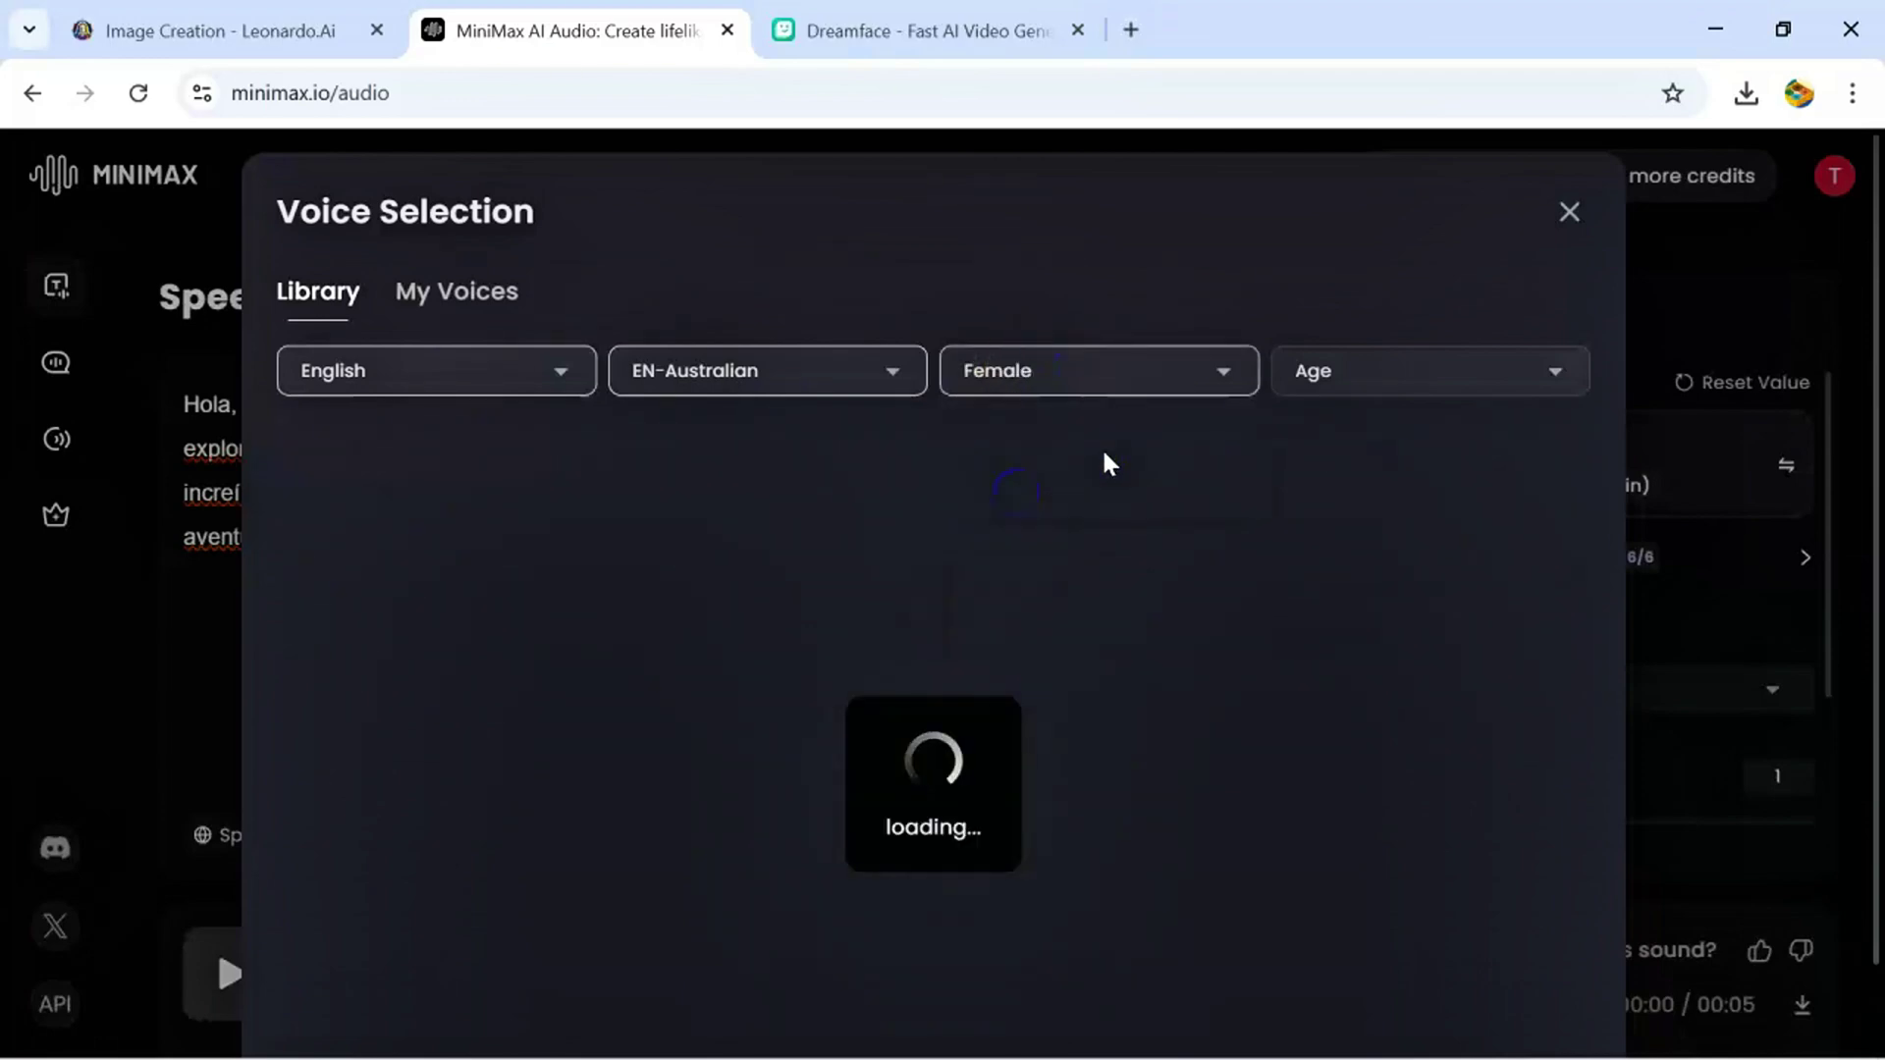
click(1327, 397)
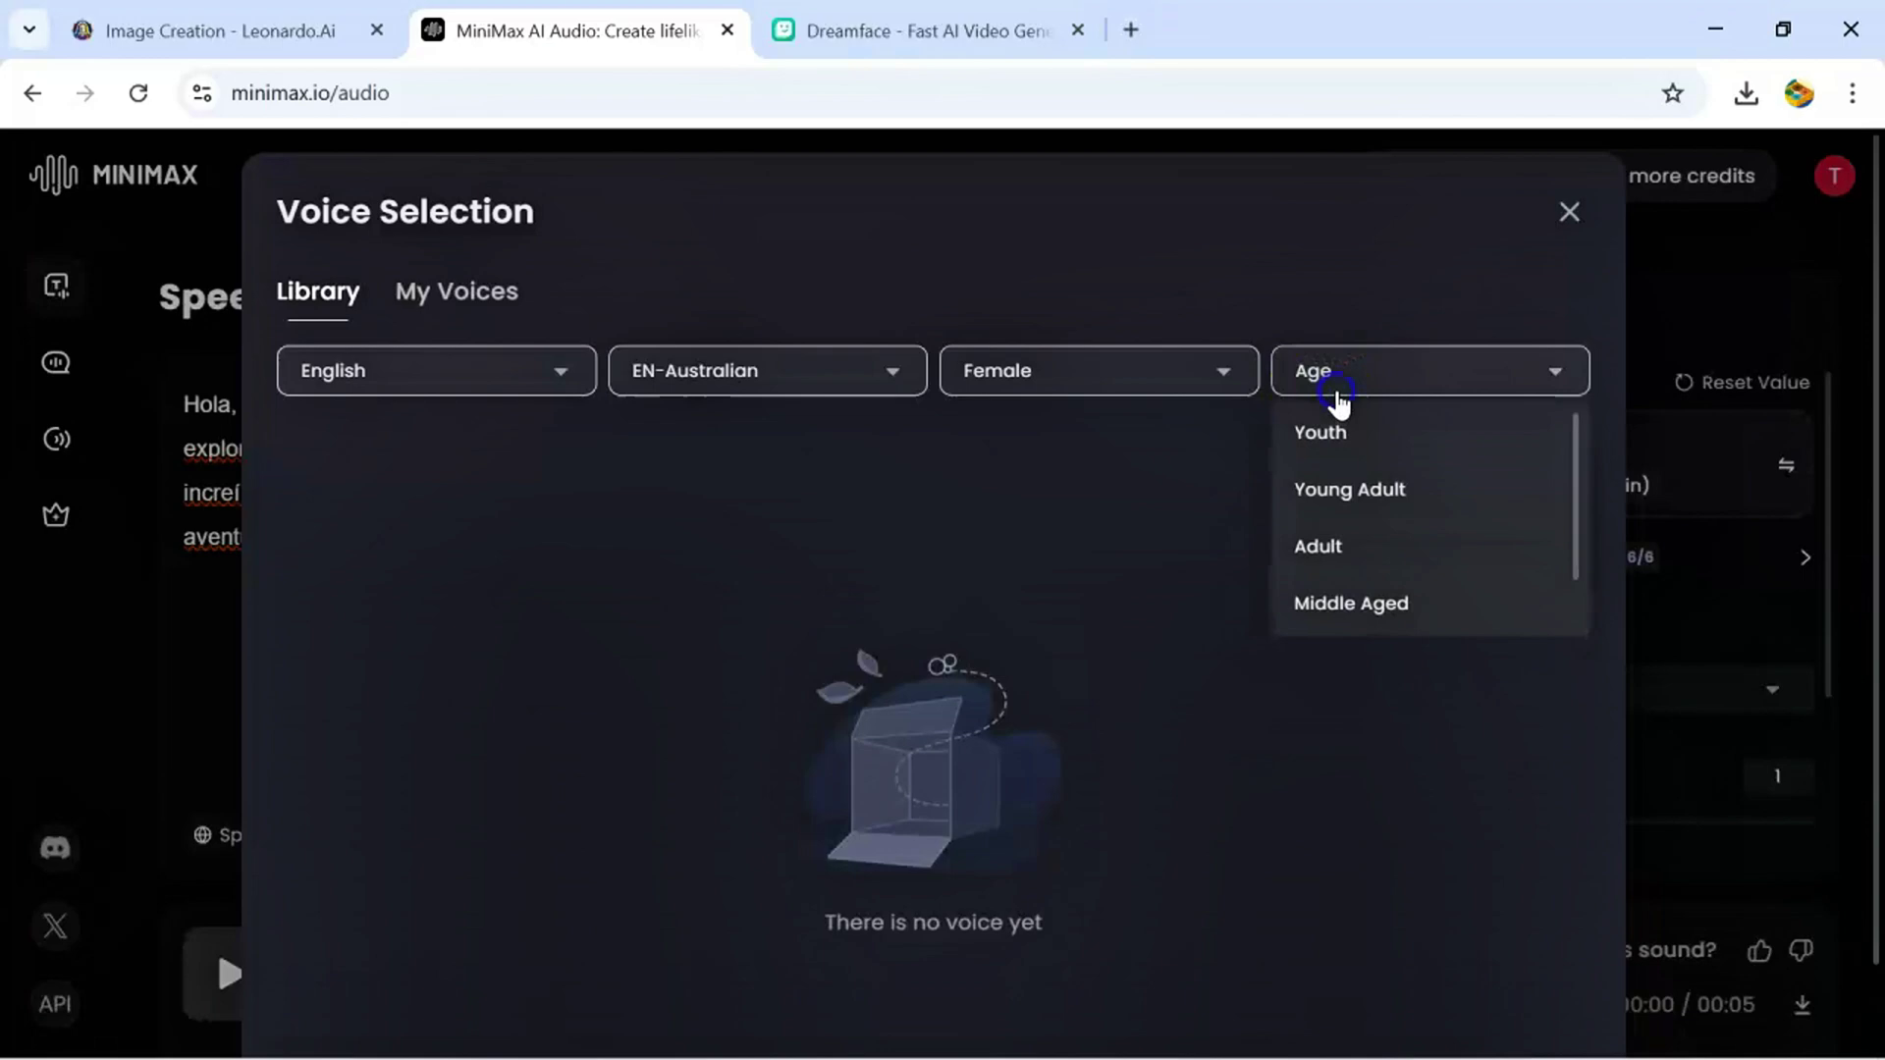
click(1349, 447)
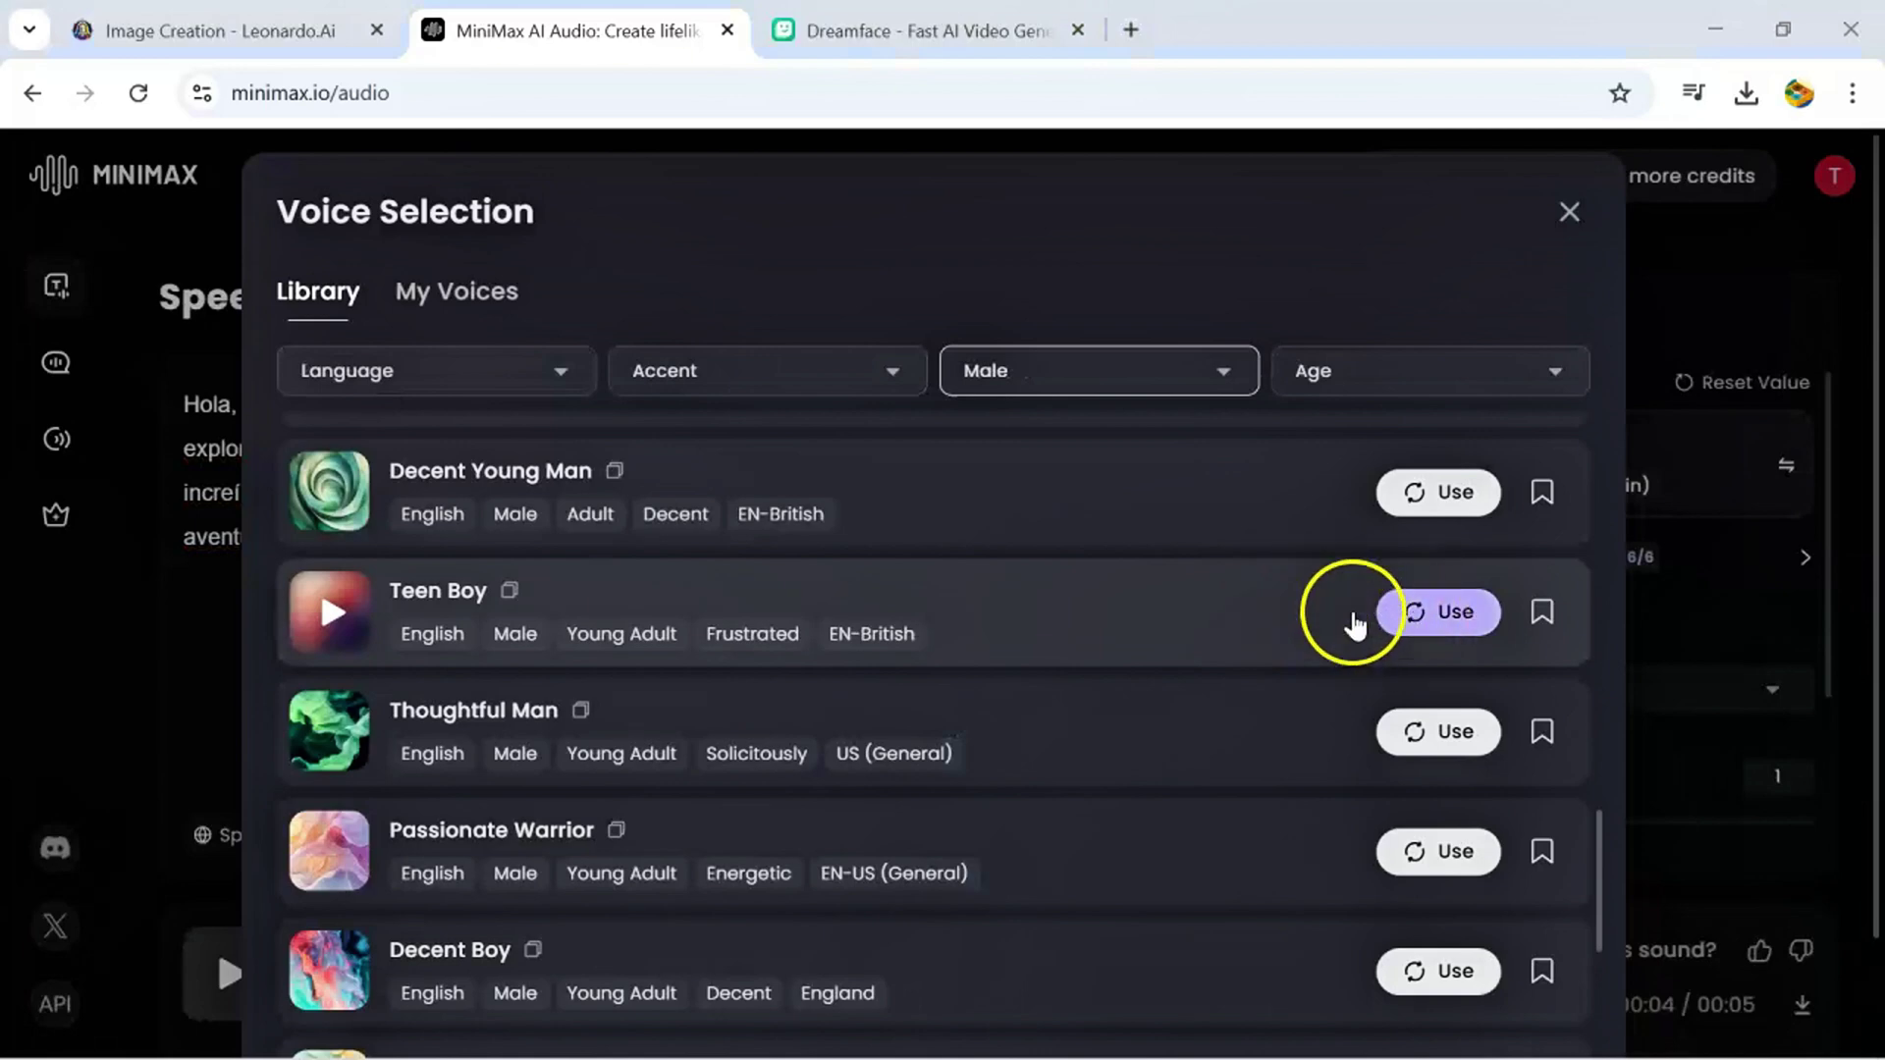
Apply the Teen Boy voice and generate speech from the Spanish script
click(1470, 601)
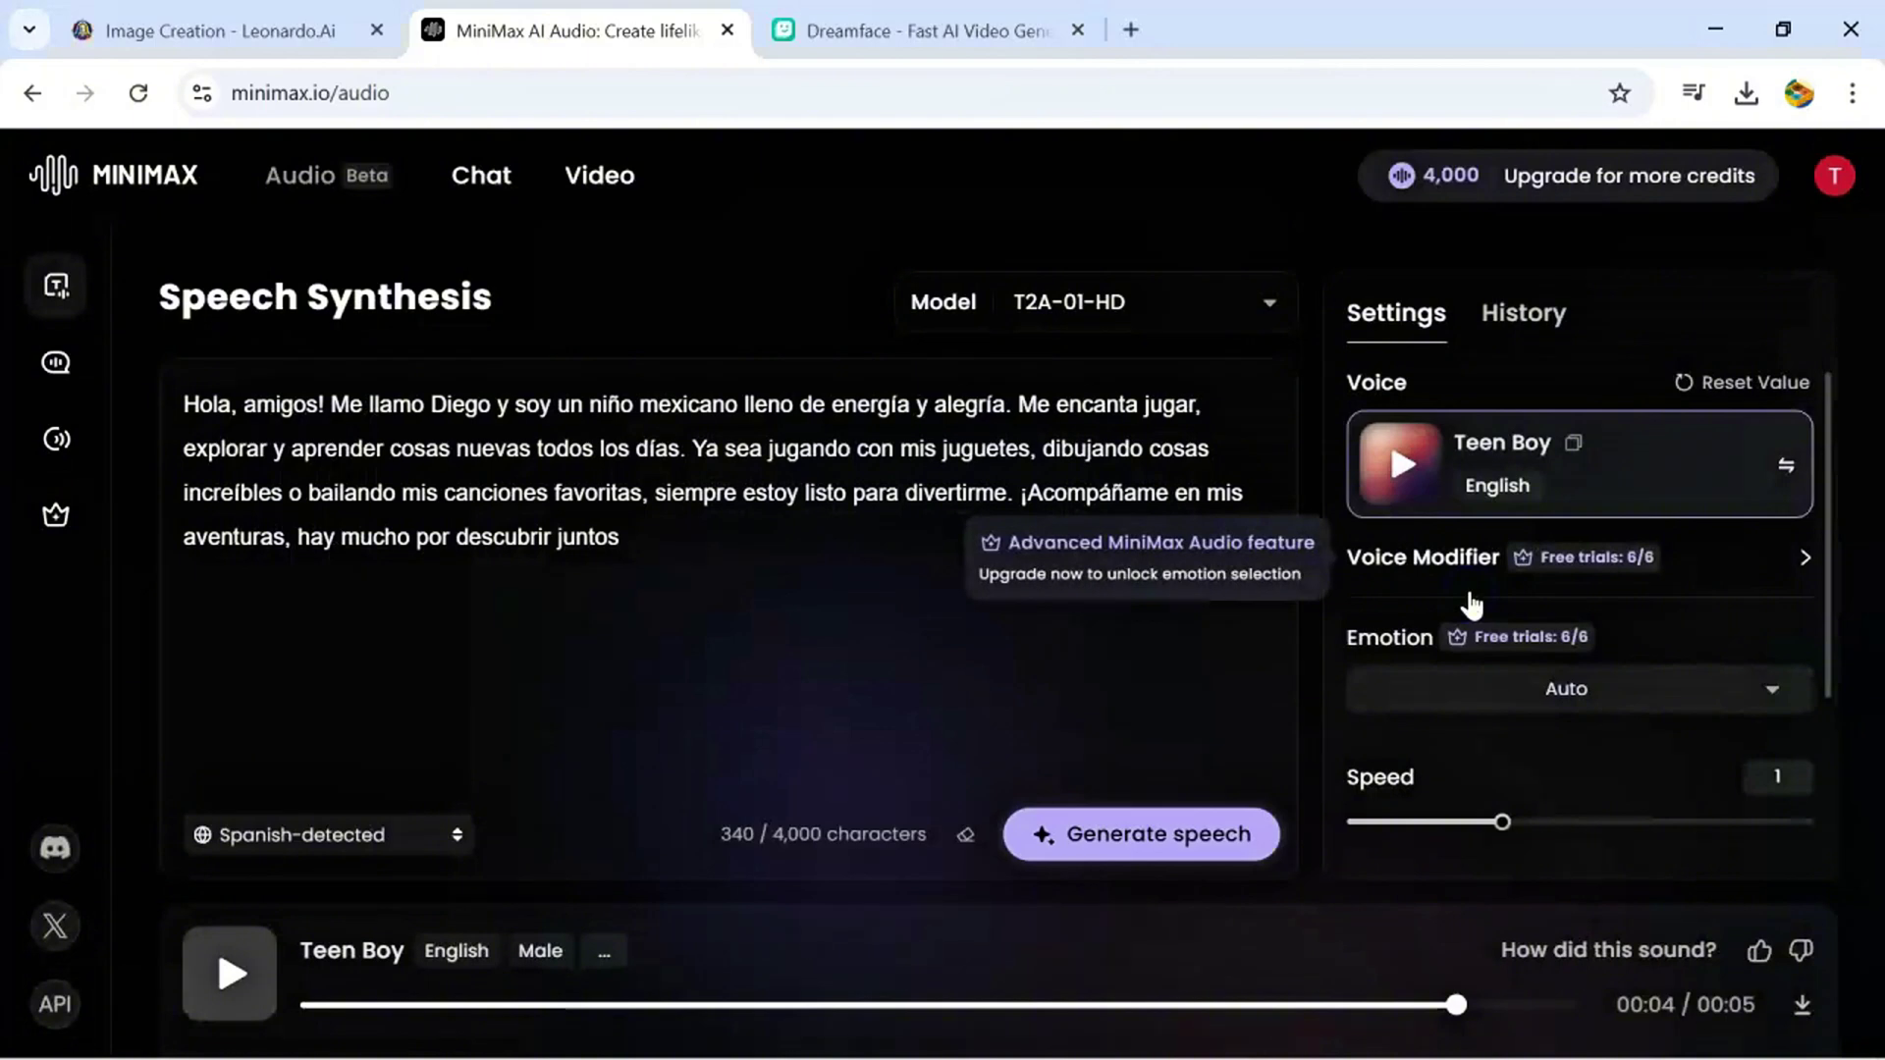
click(1162, 835)
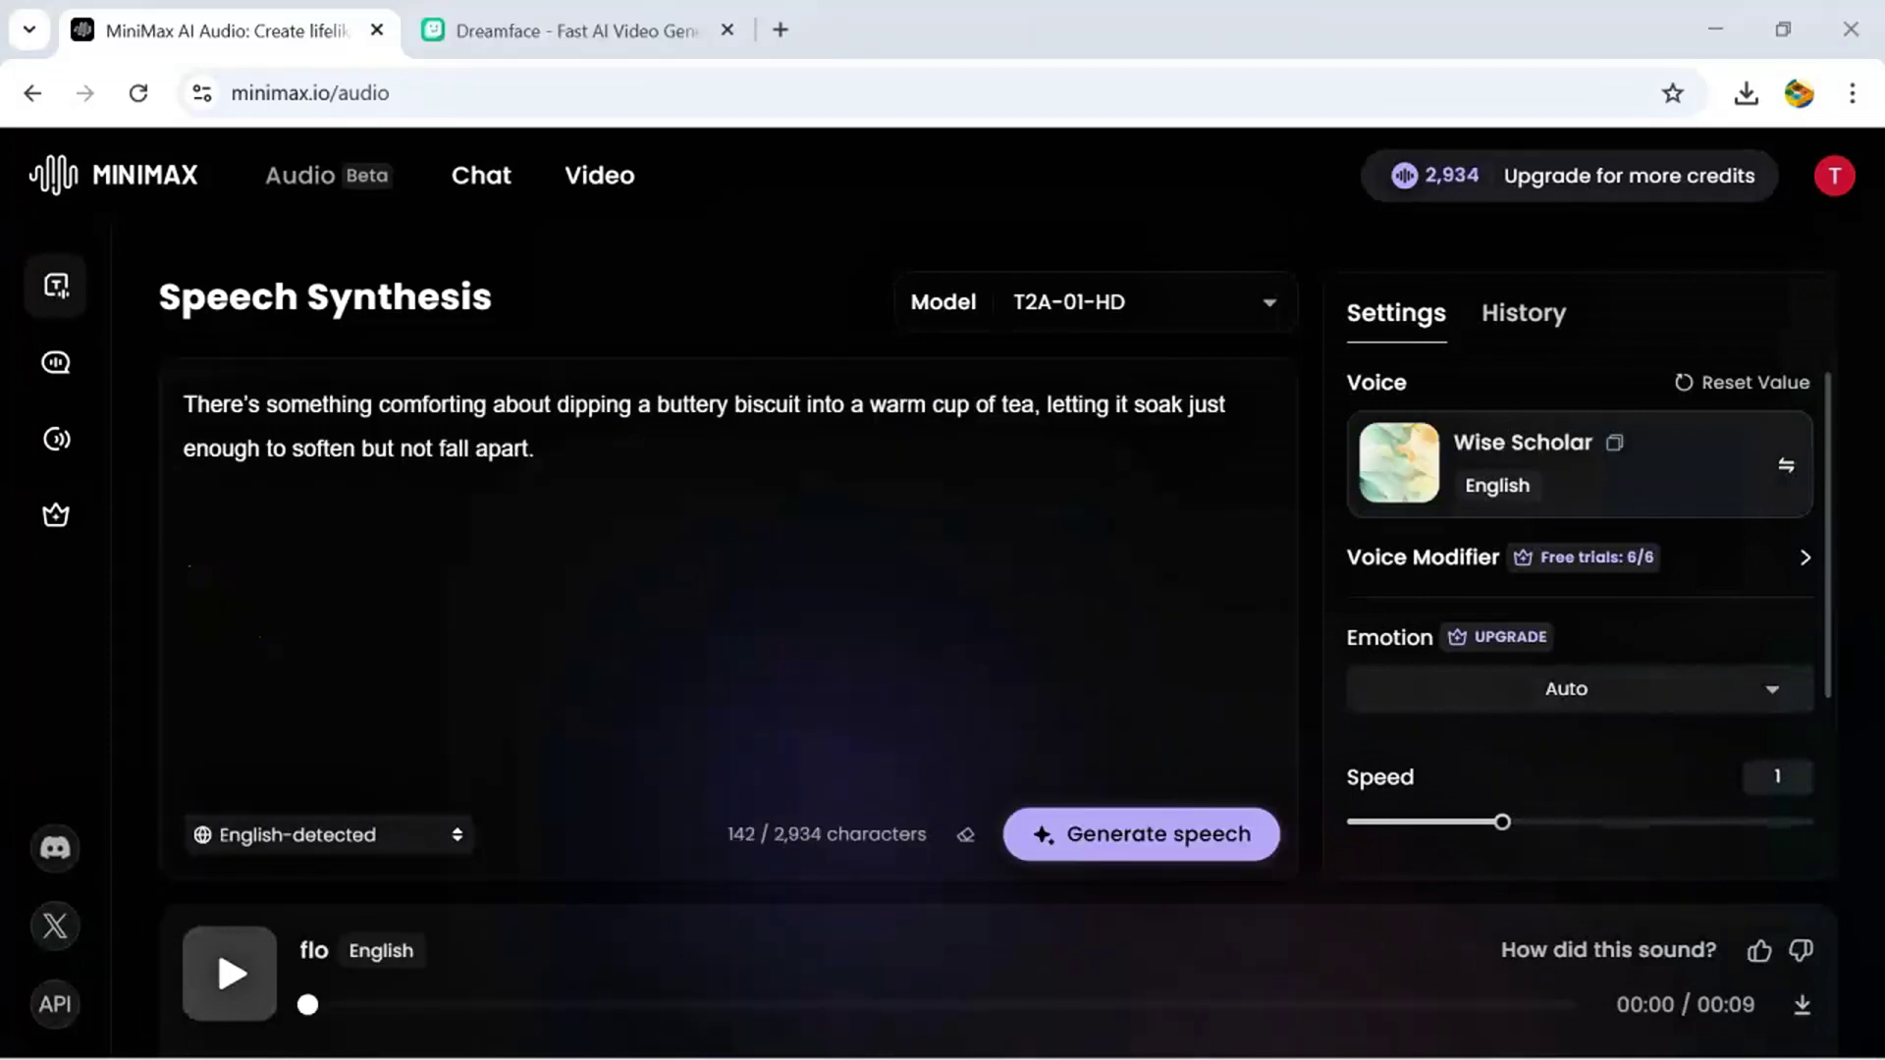
mouse_move(76, 389)
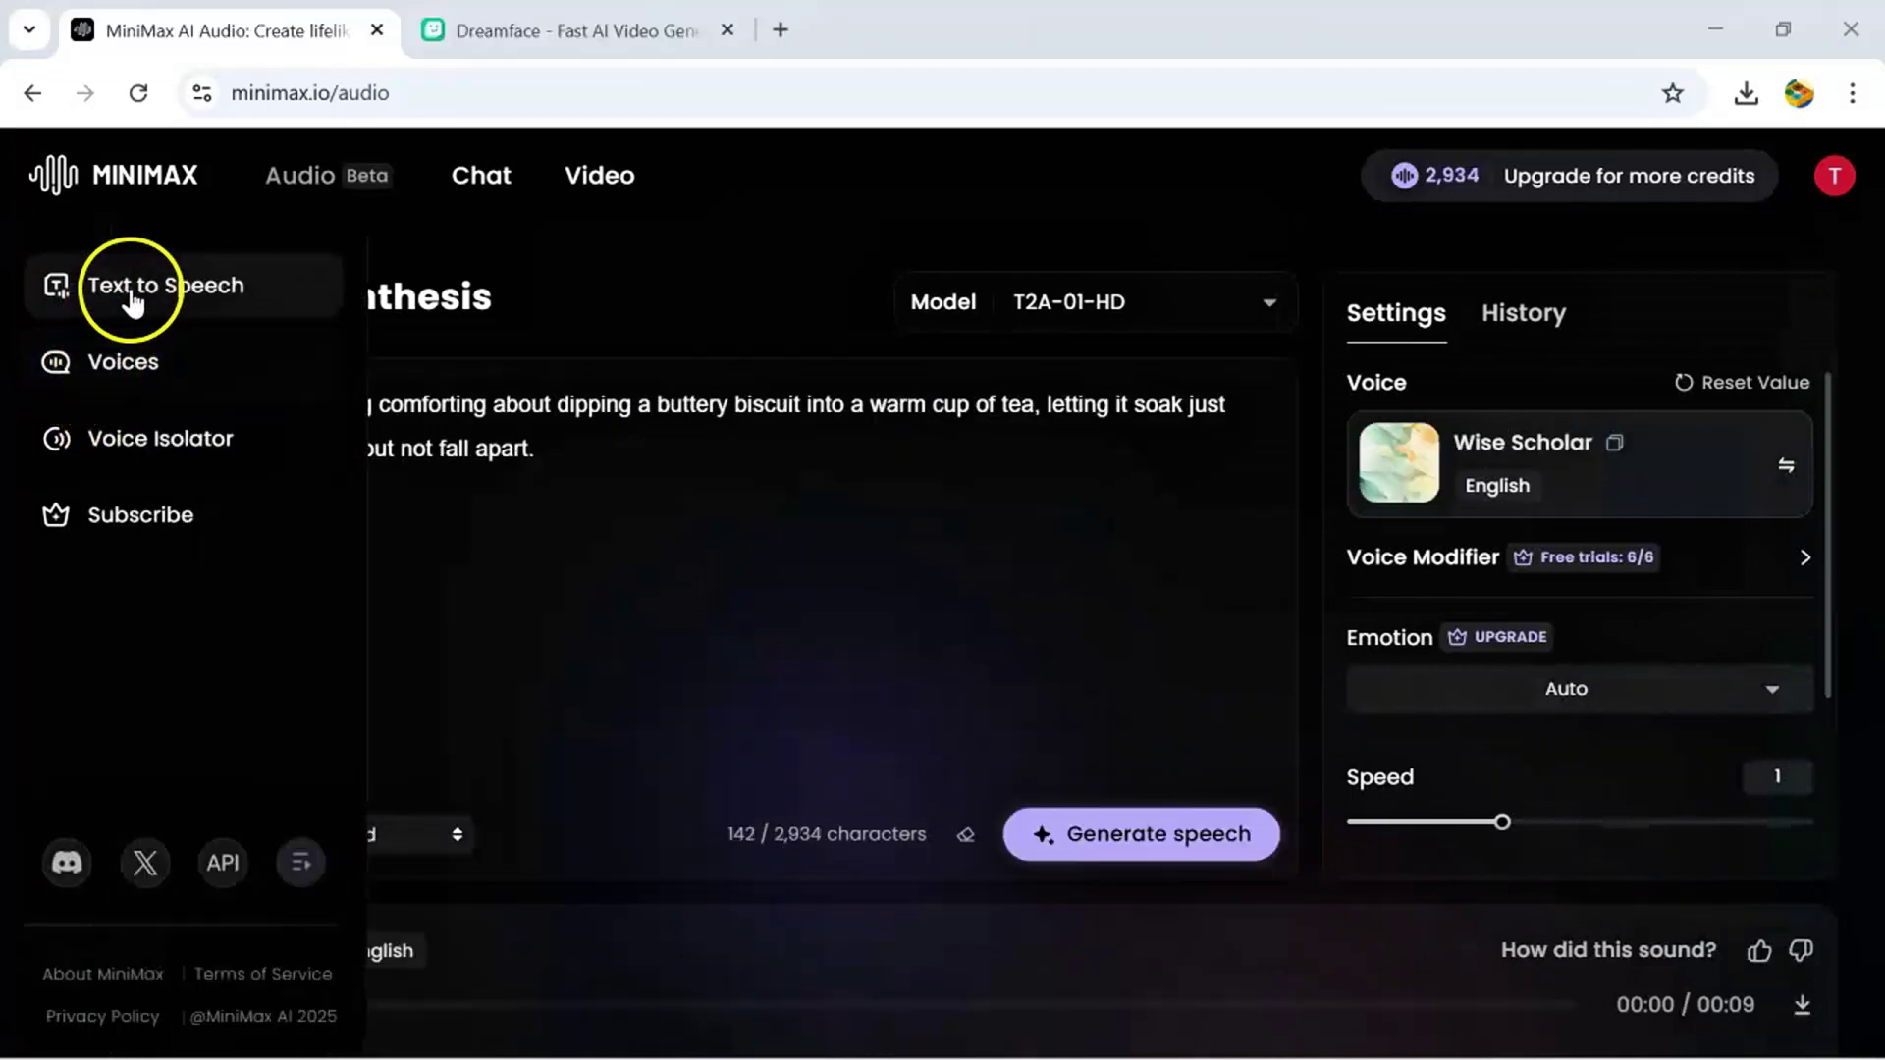
Start a new voice clone and add the WhatsApp video as the voice sample
click(203, 376)
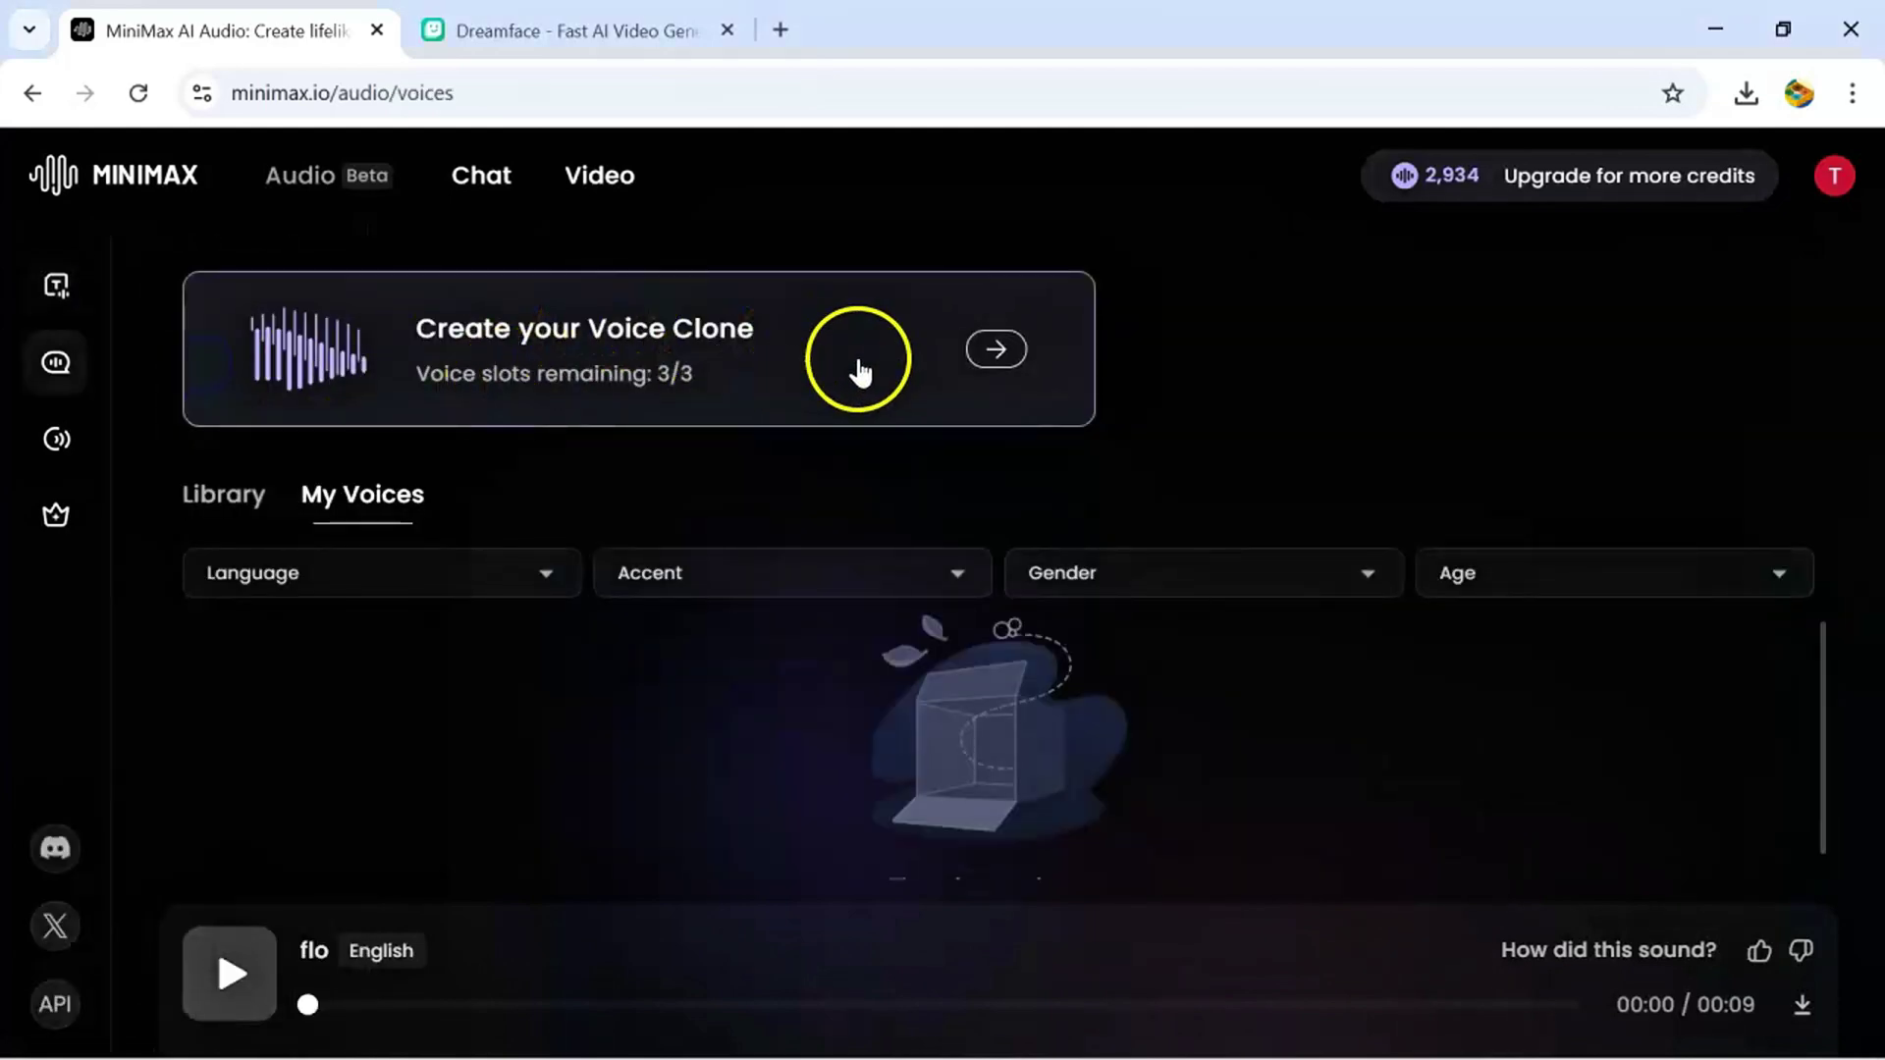
click(997, 350)
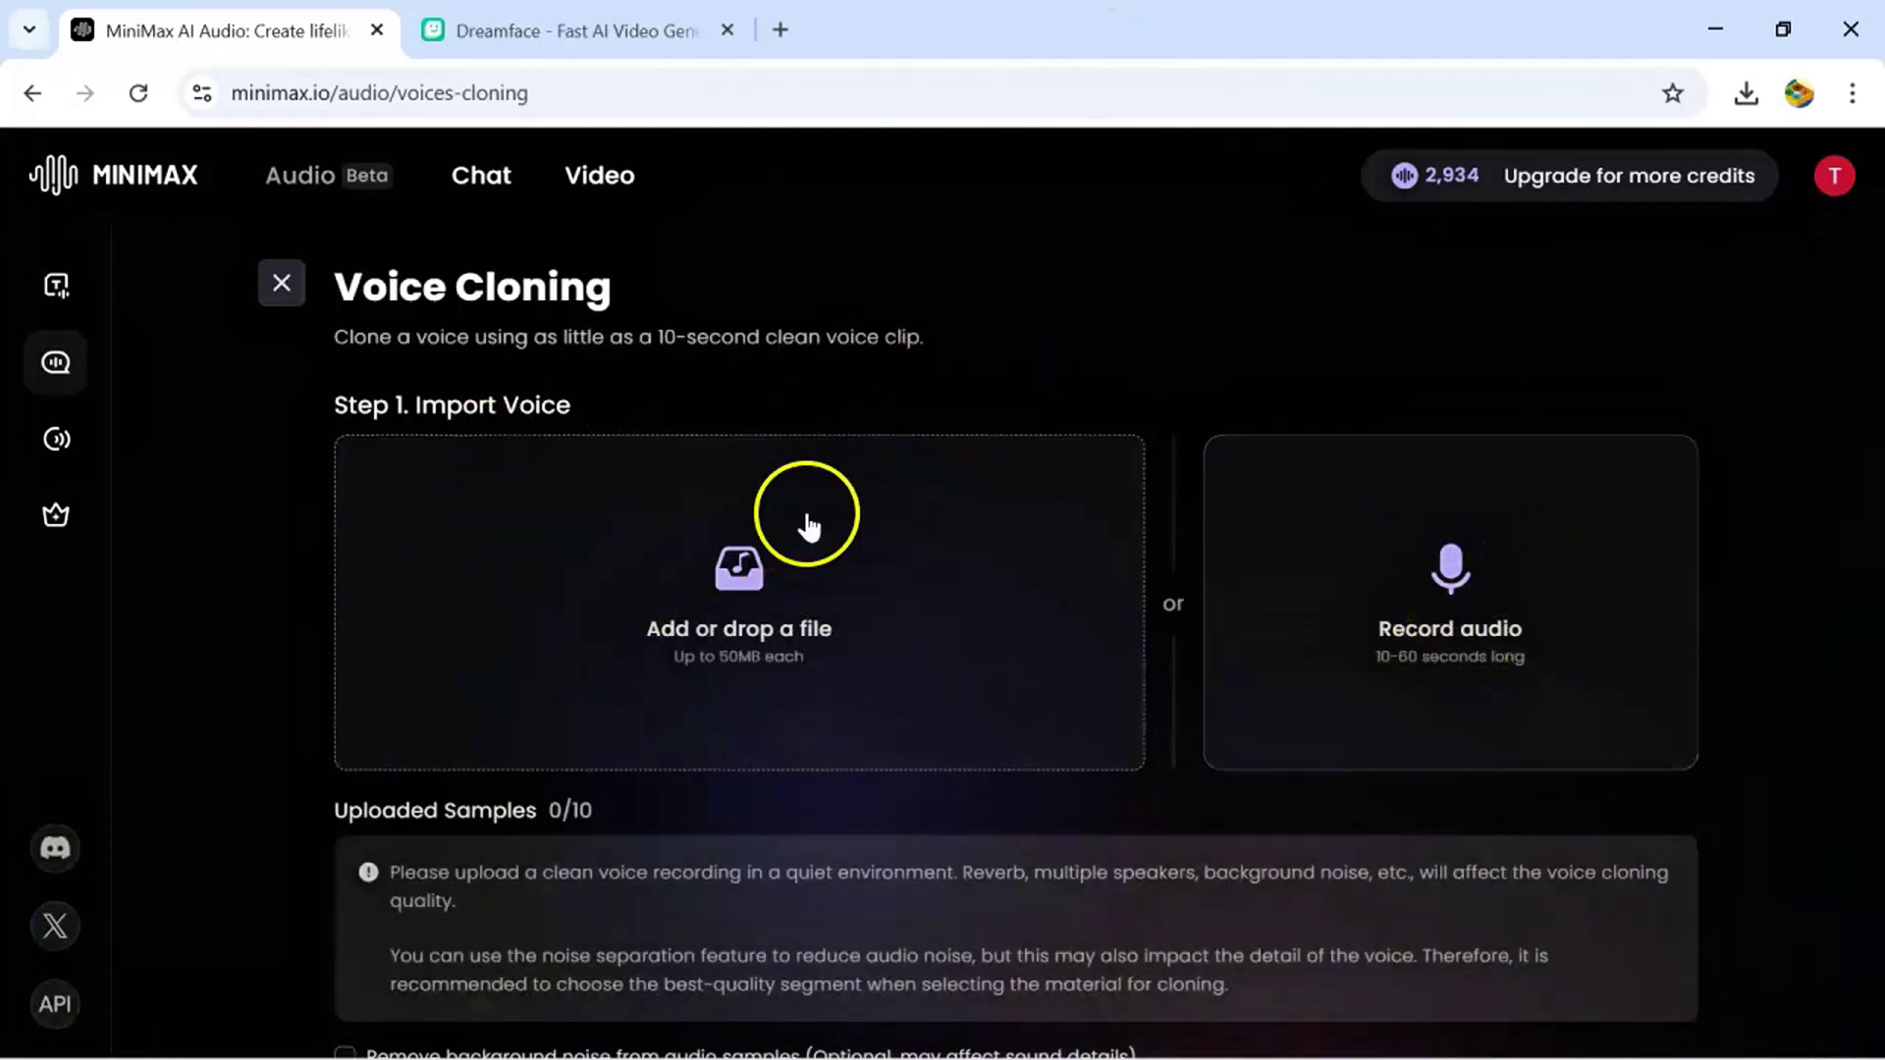
click(789, 633)
click(511, 553)
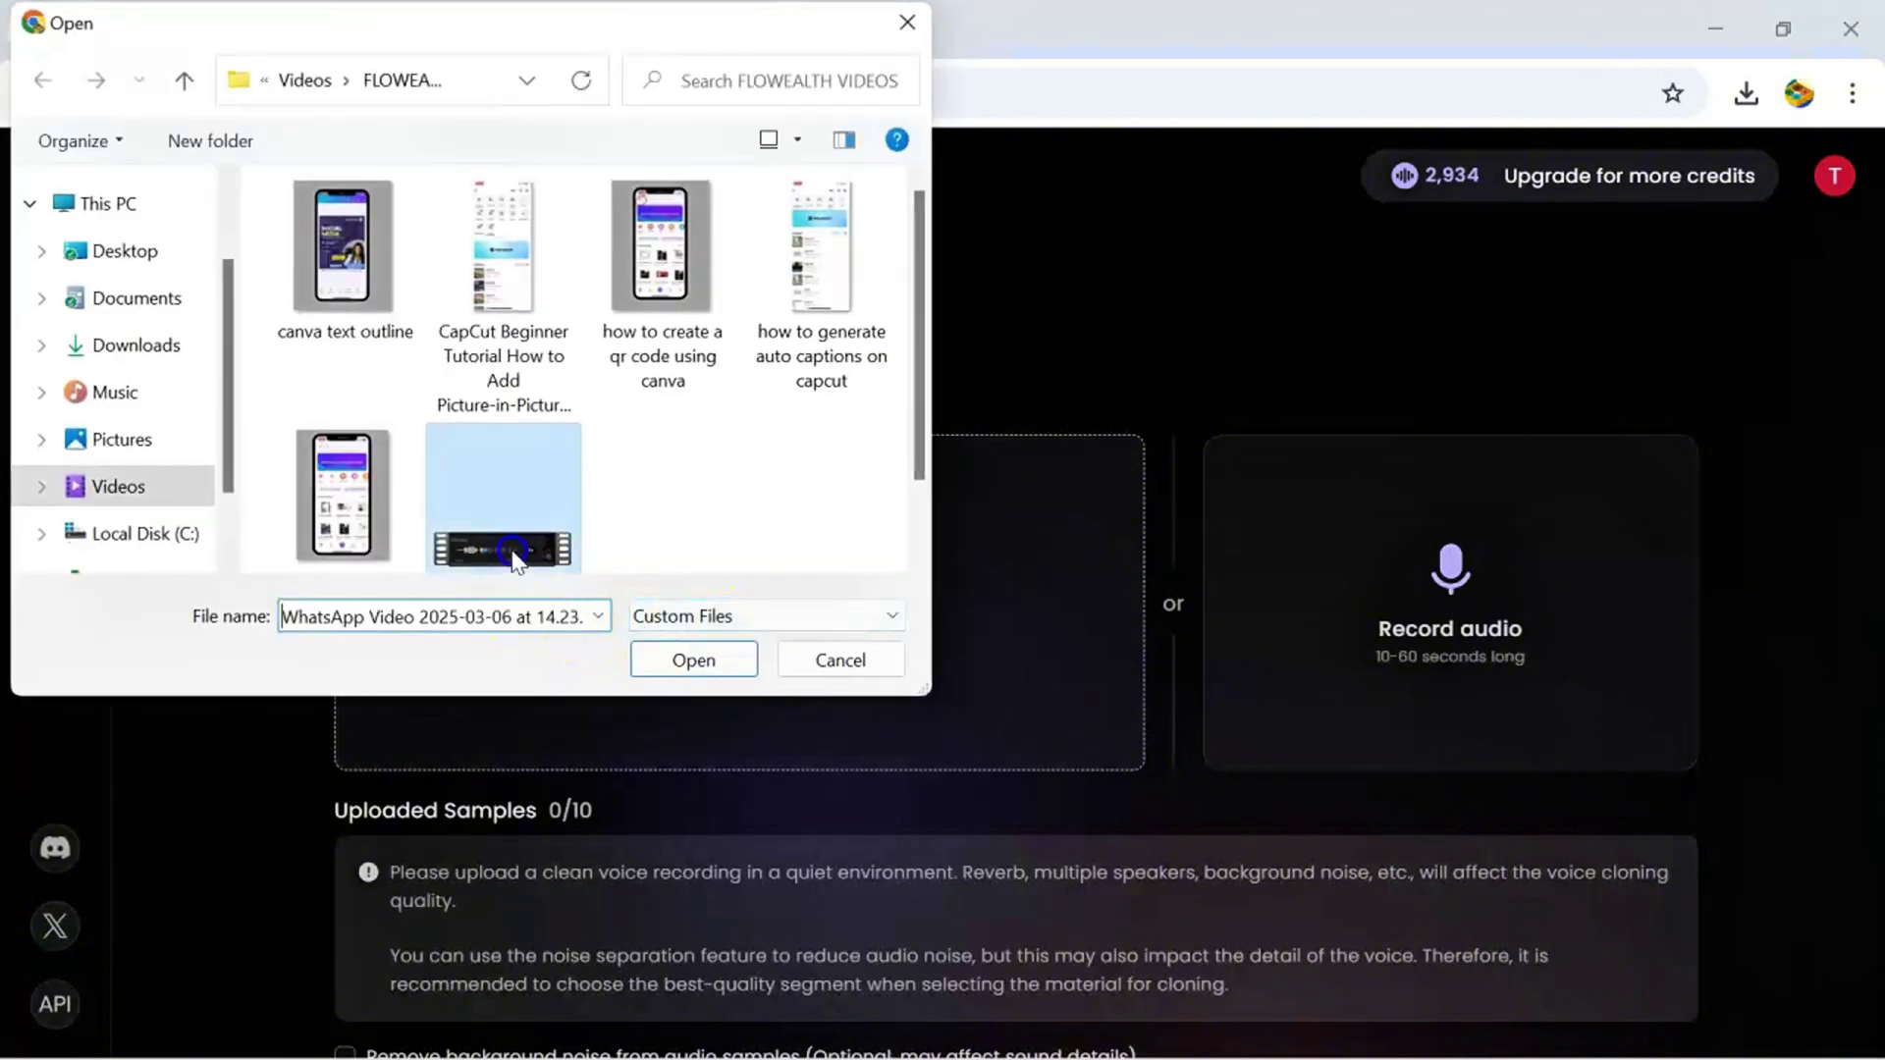
double_click(513, 555)
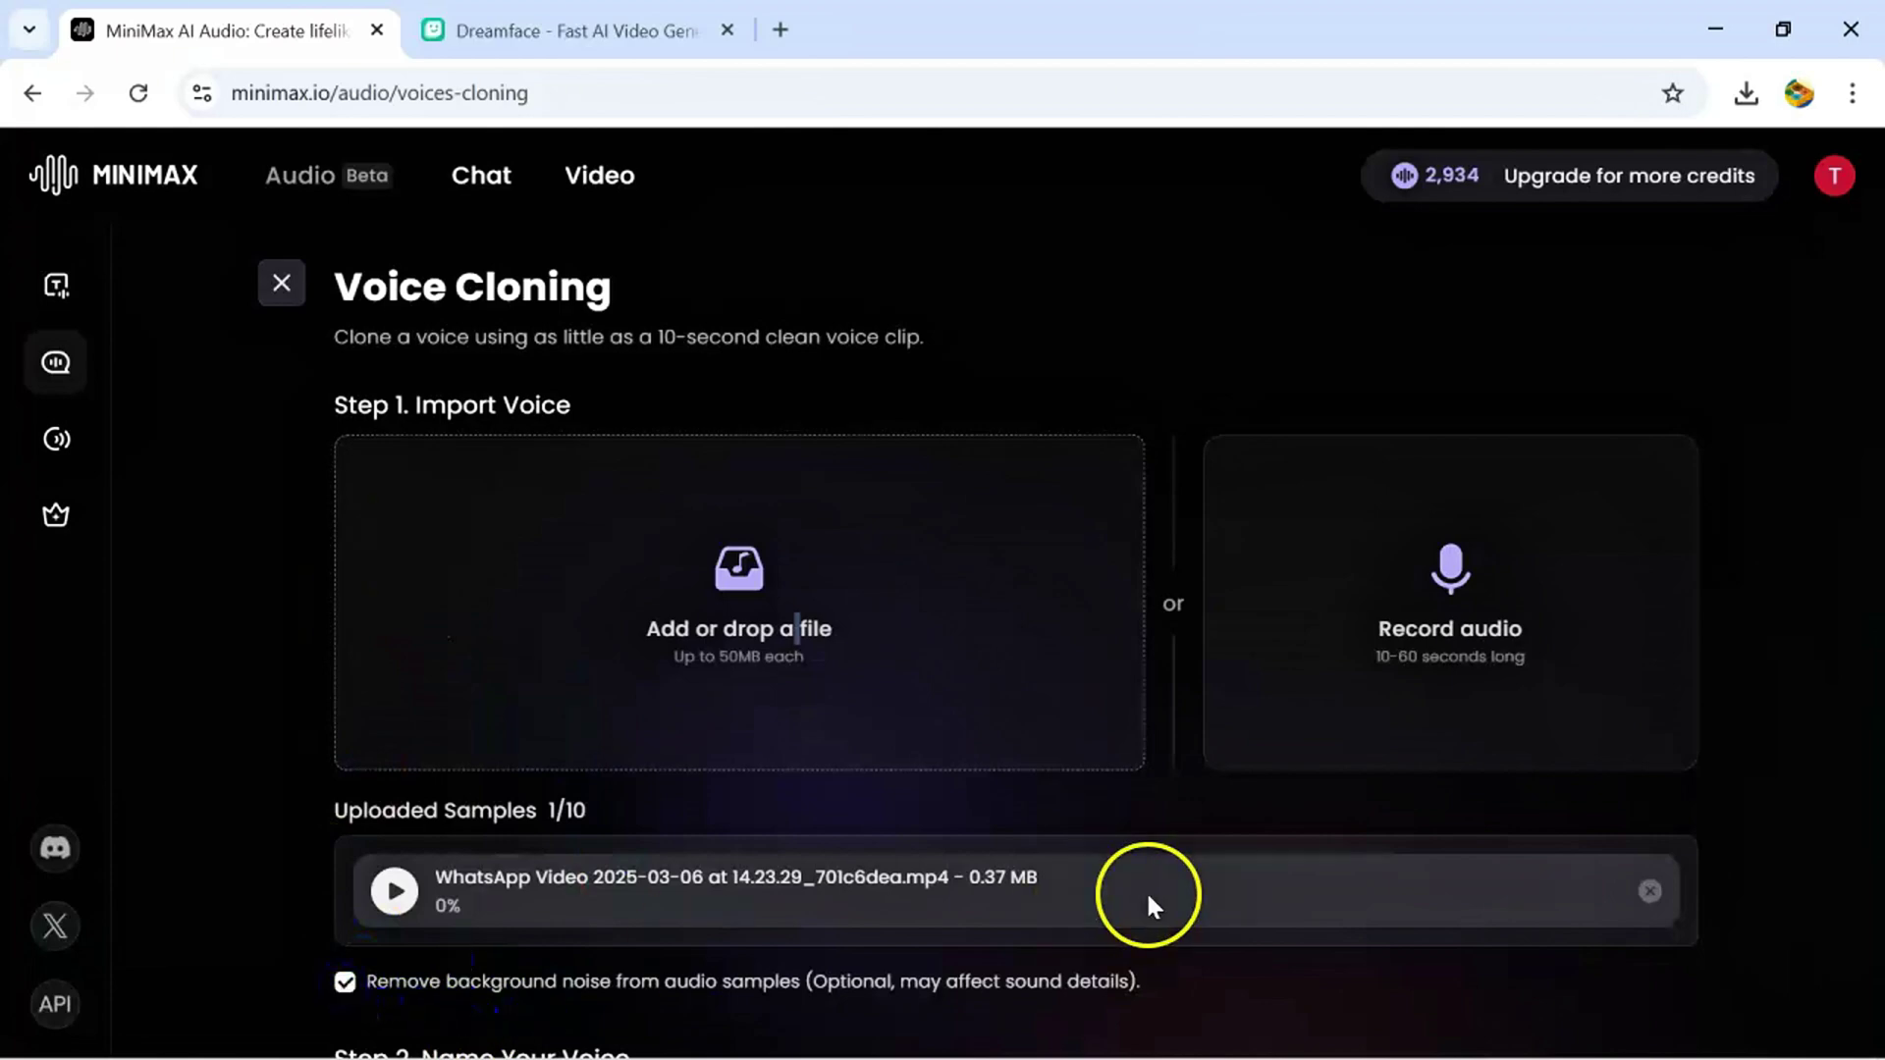
drag(1877, 530, 1877, 692)
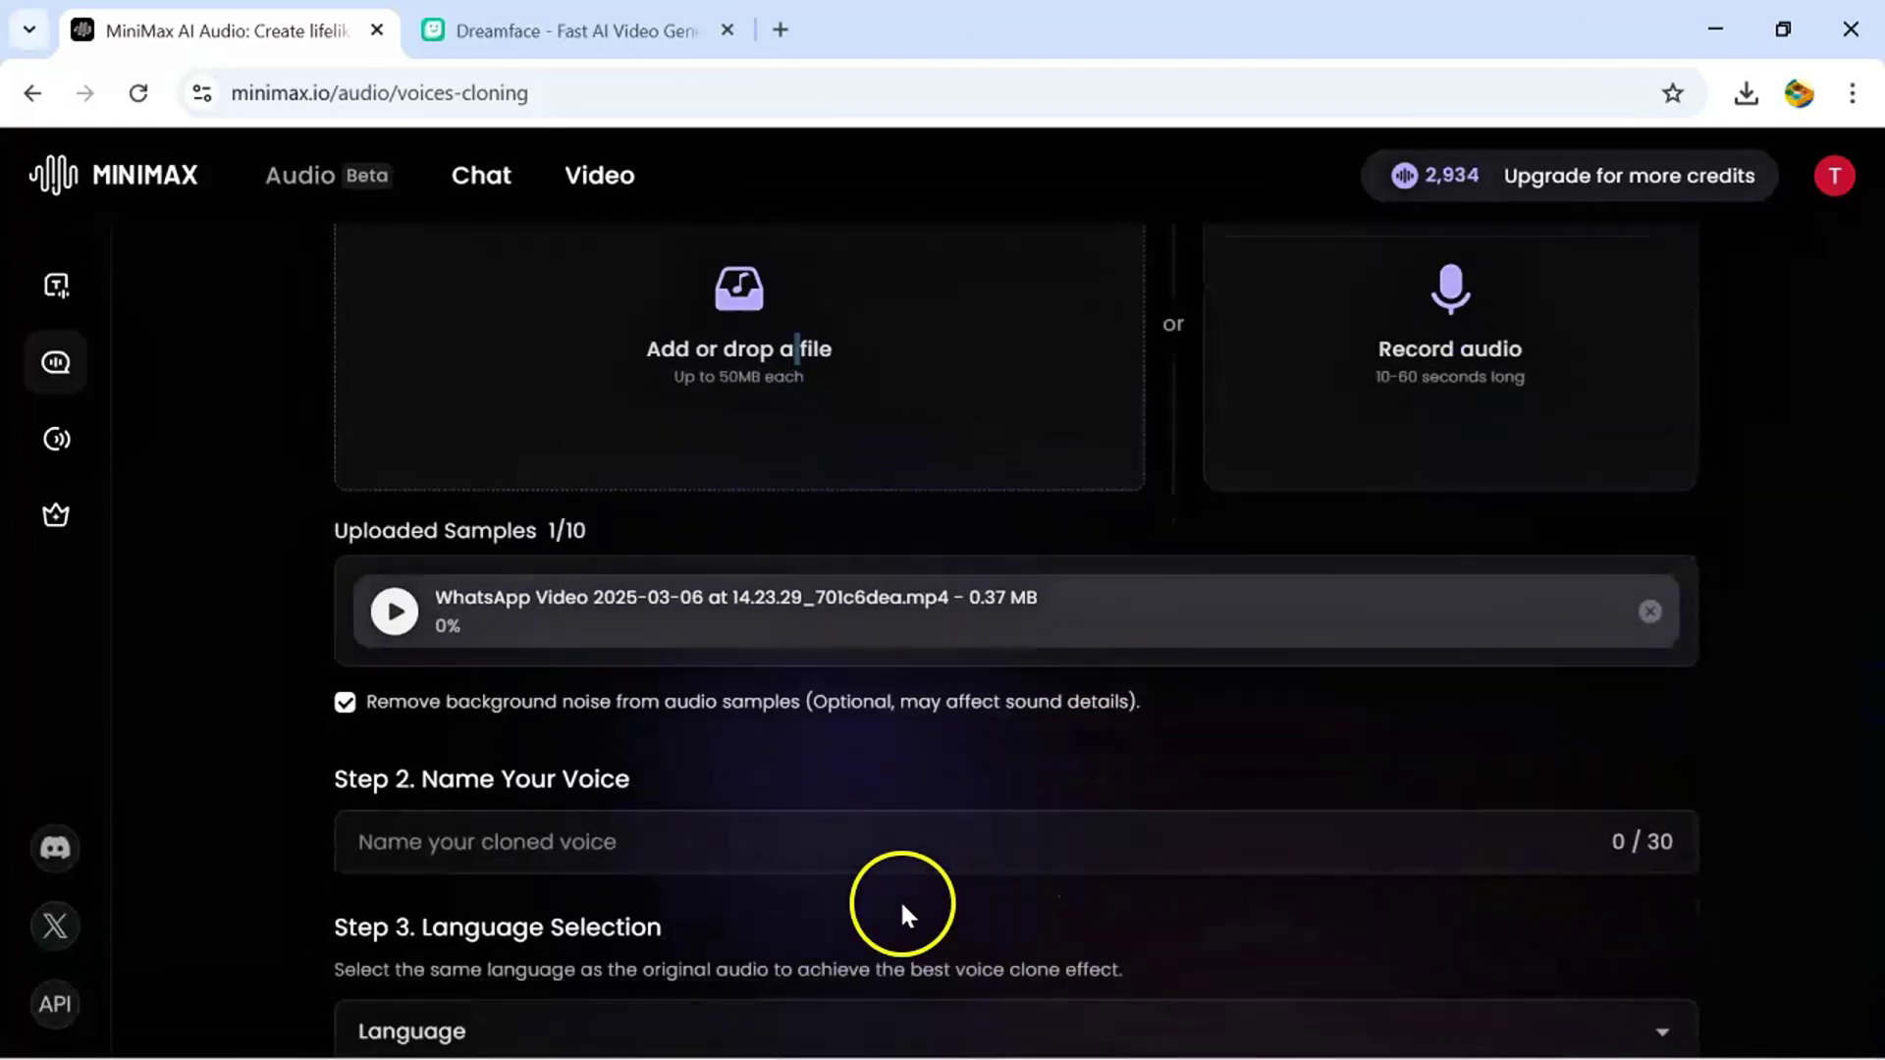
Name the clone flo, set its language to English, confirm rights, and convert
click(874, 845)
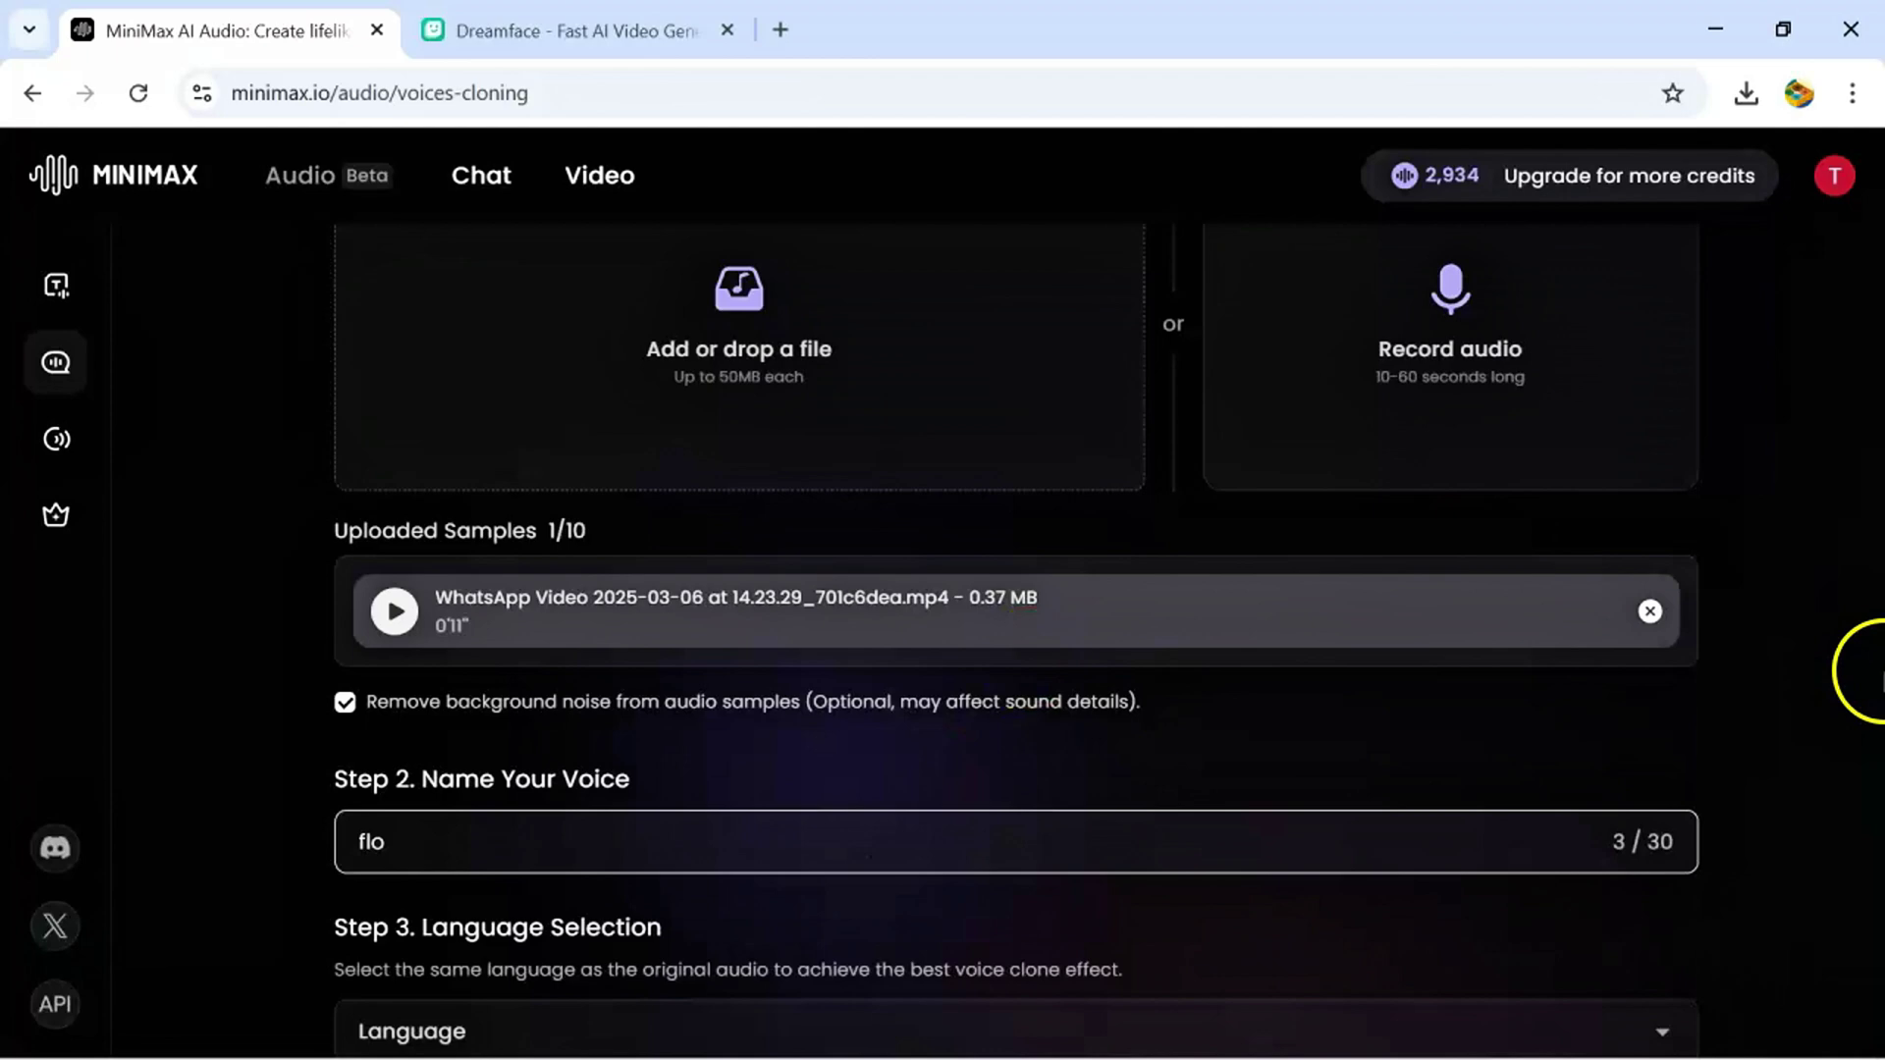
drag(1878, 636, 1877, 761)
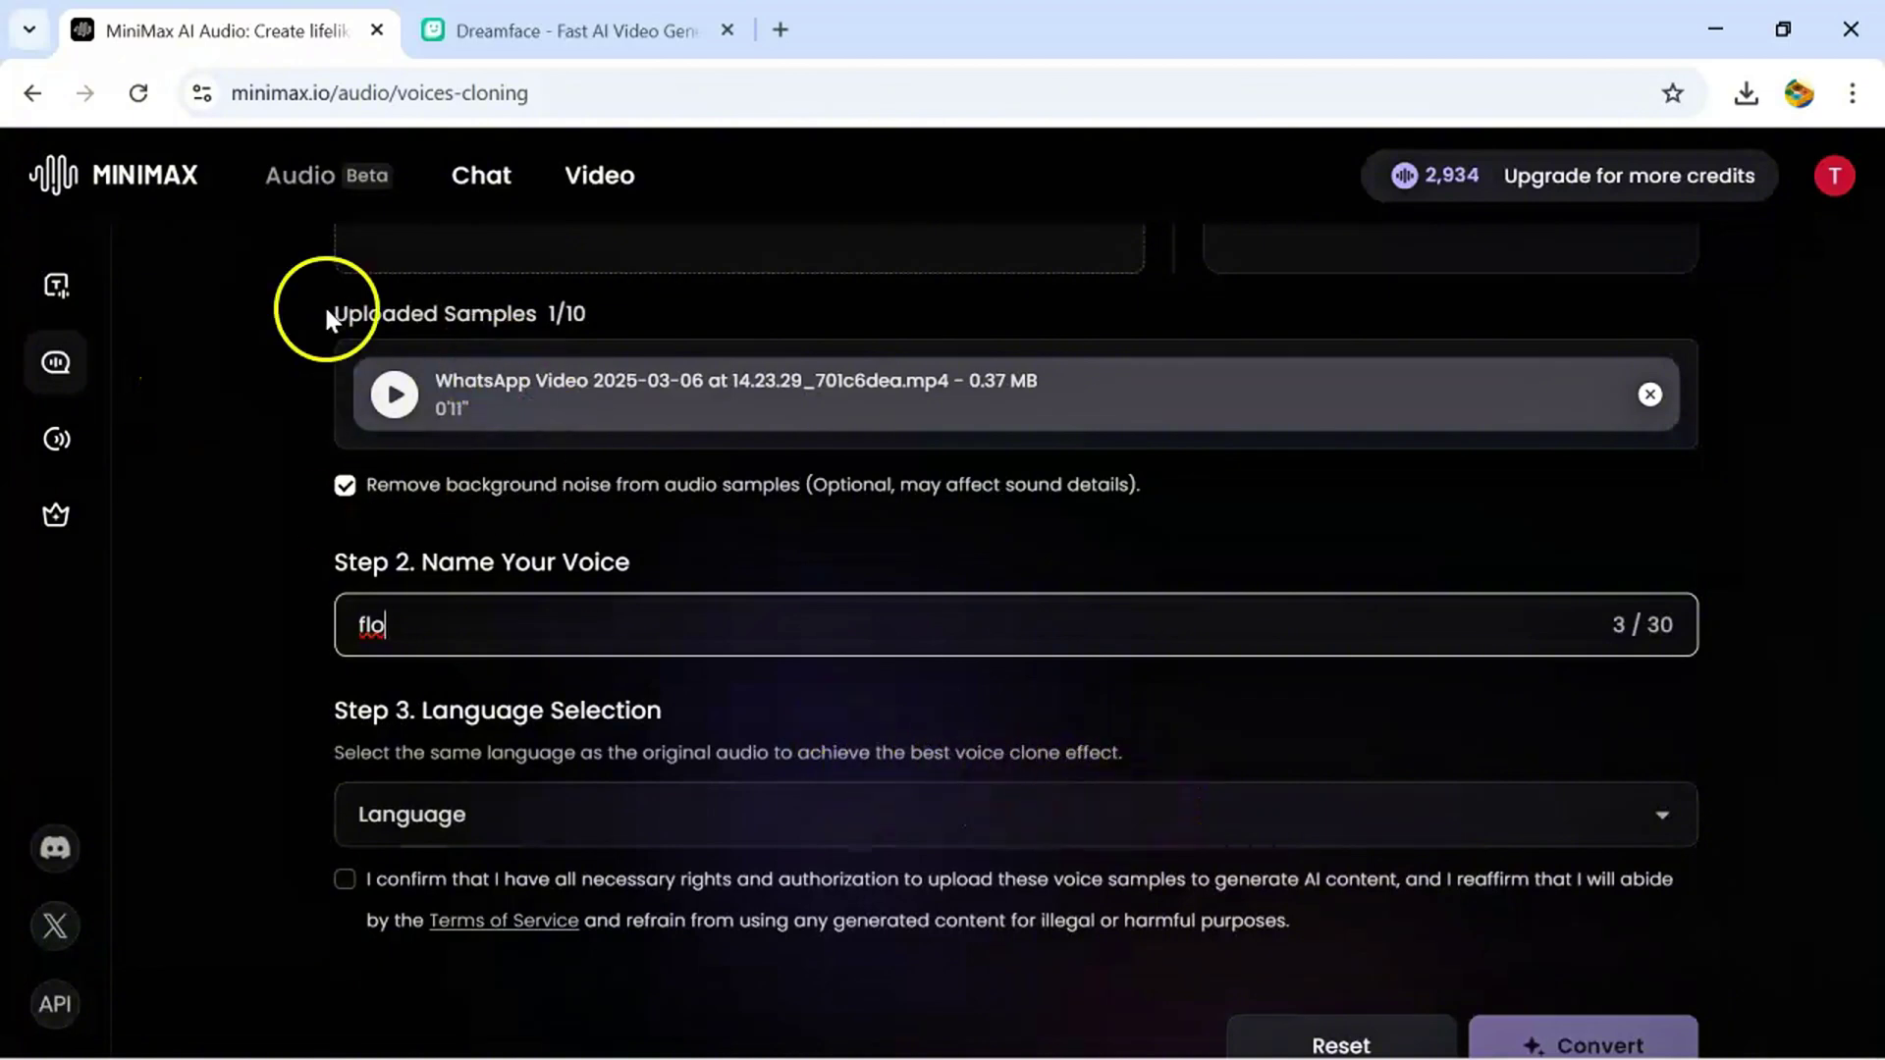
click(521, 812)
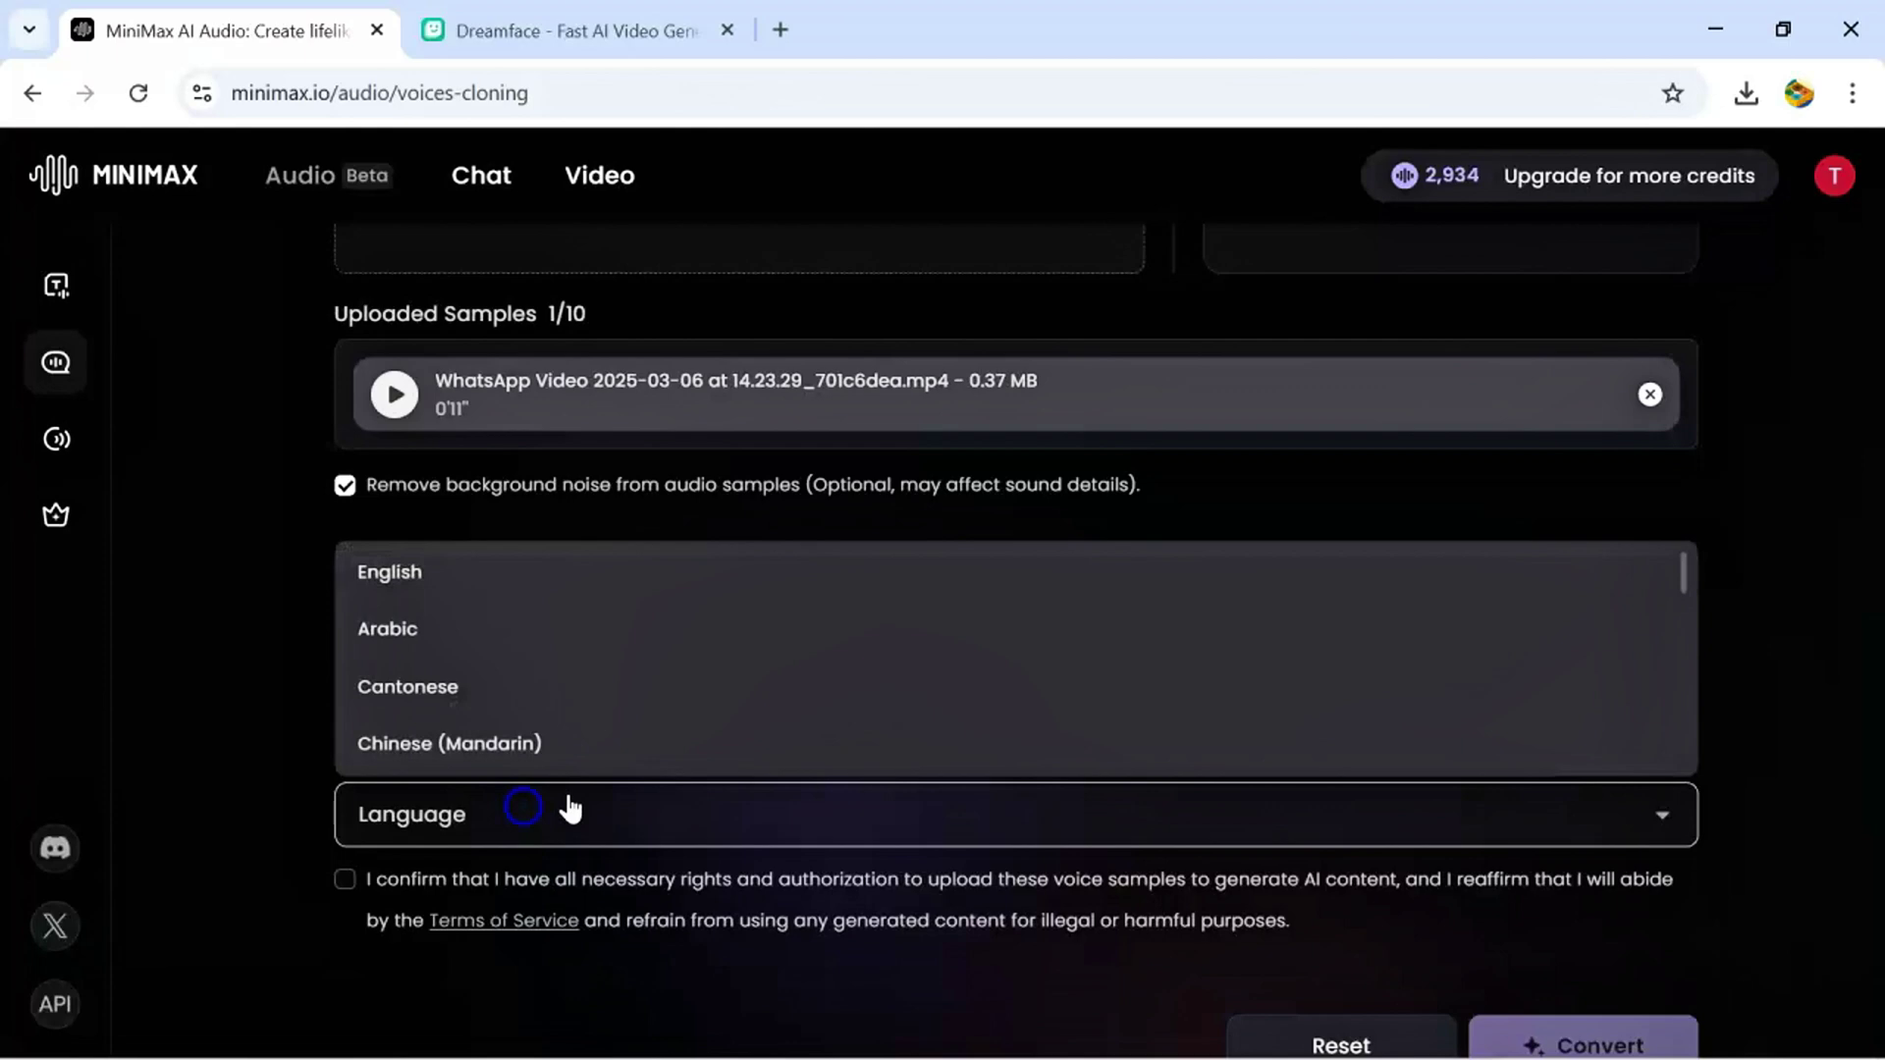
click(533, 576)
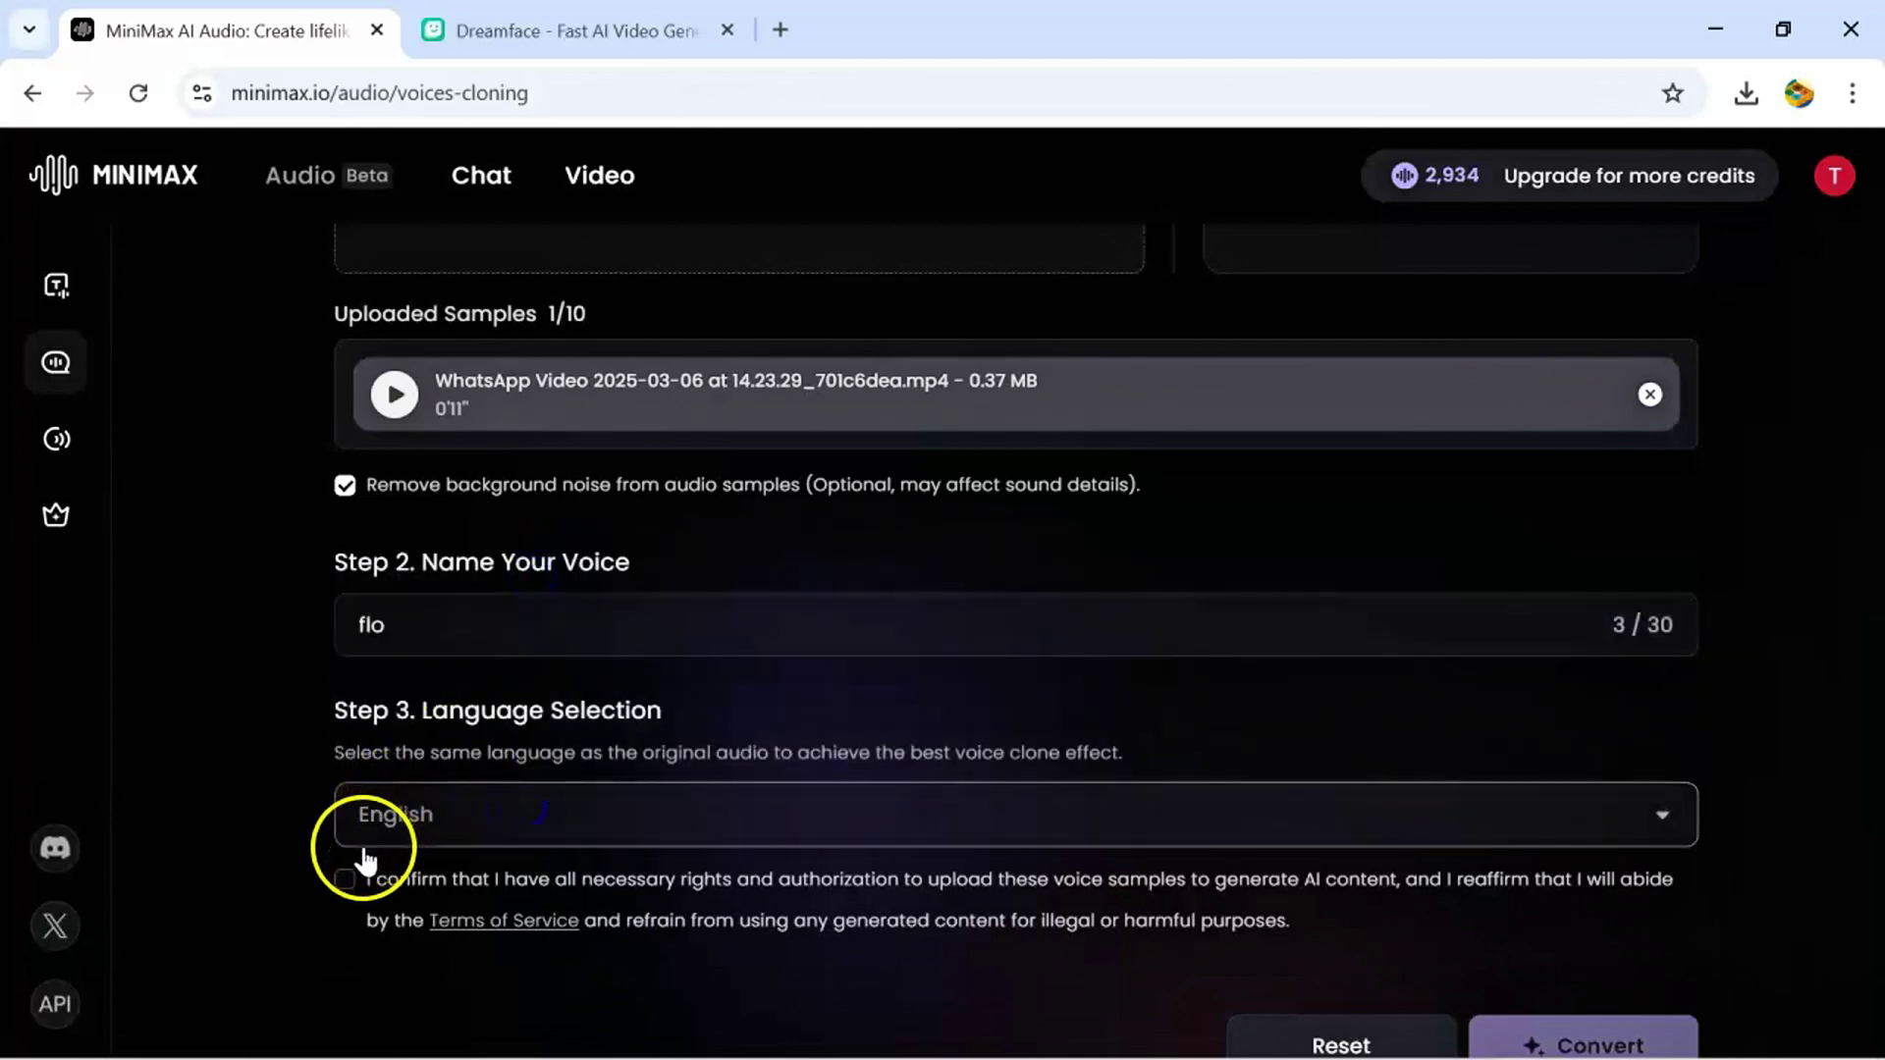
click(353, 875)
click(1502, 1038)
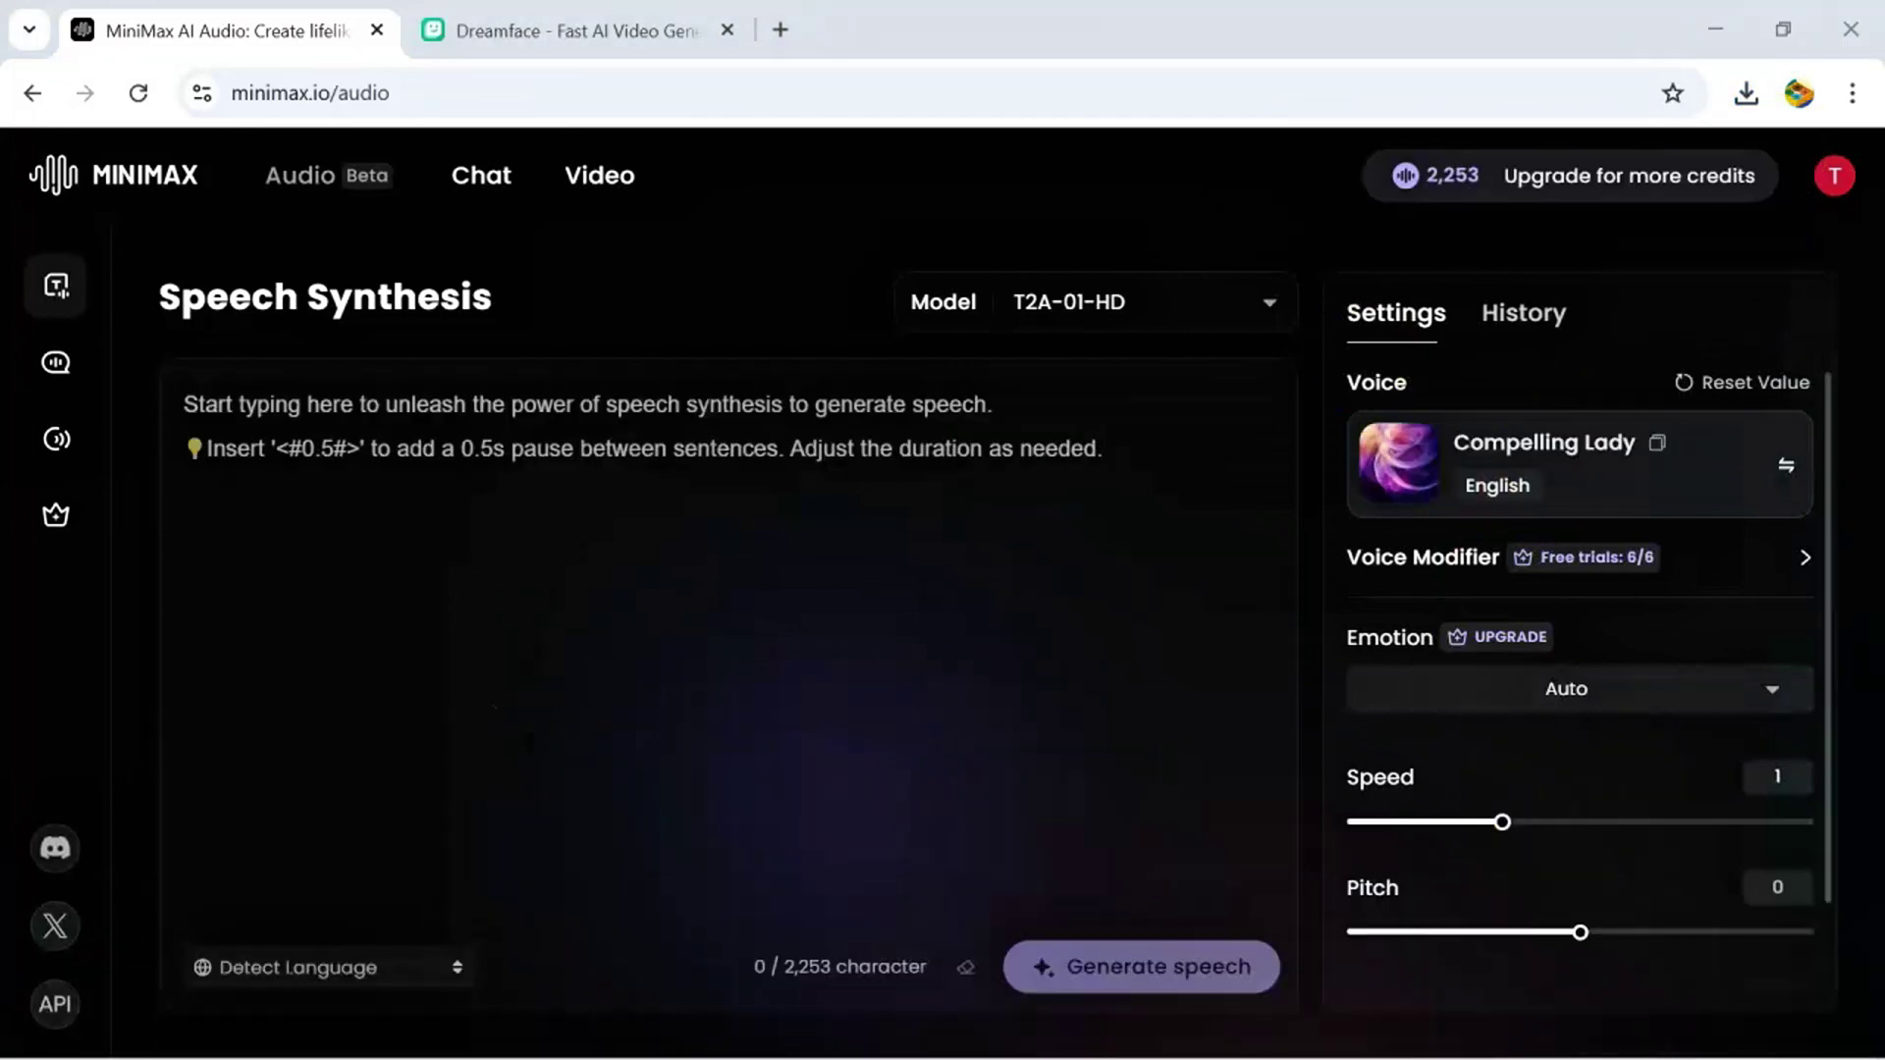
In Hailuo AI's Create page, upload the photo of the man in the green hoodie
click(611, 176)
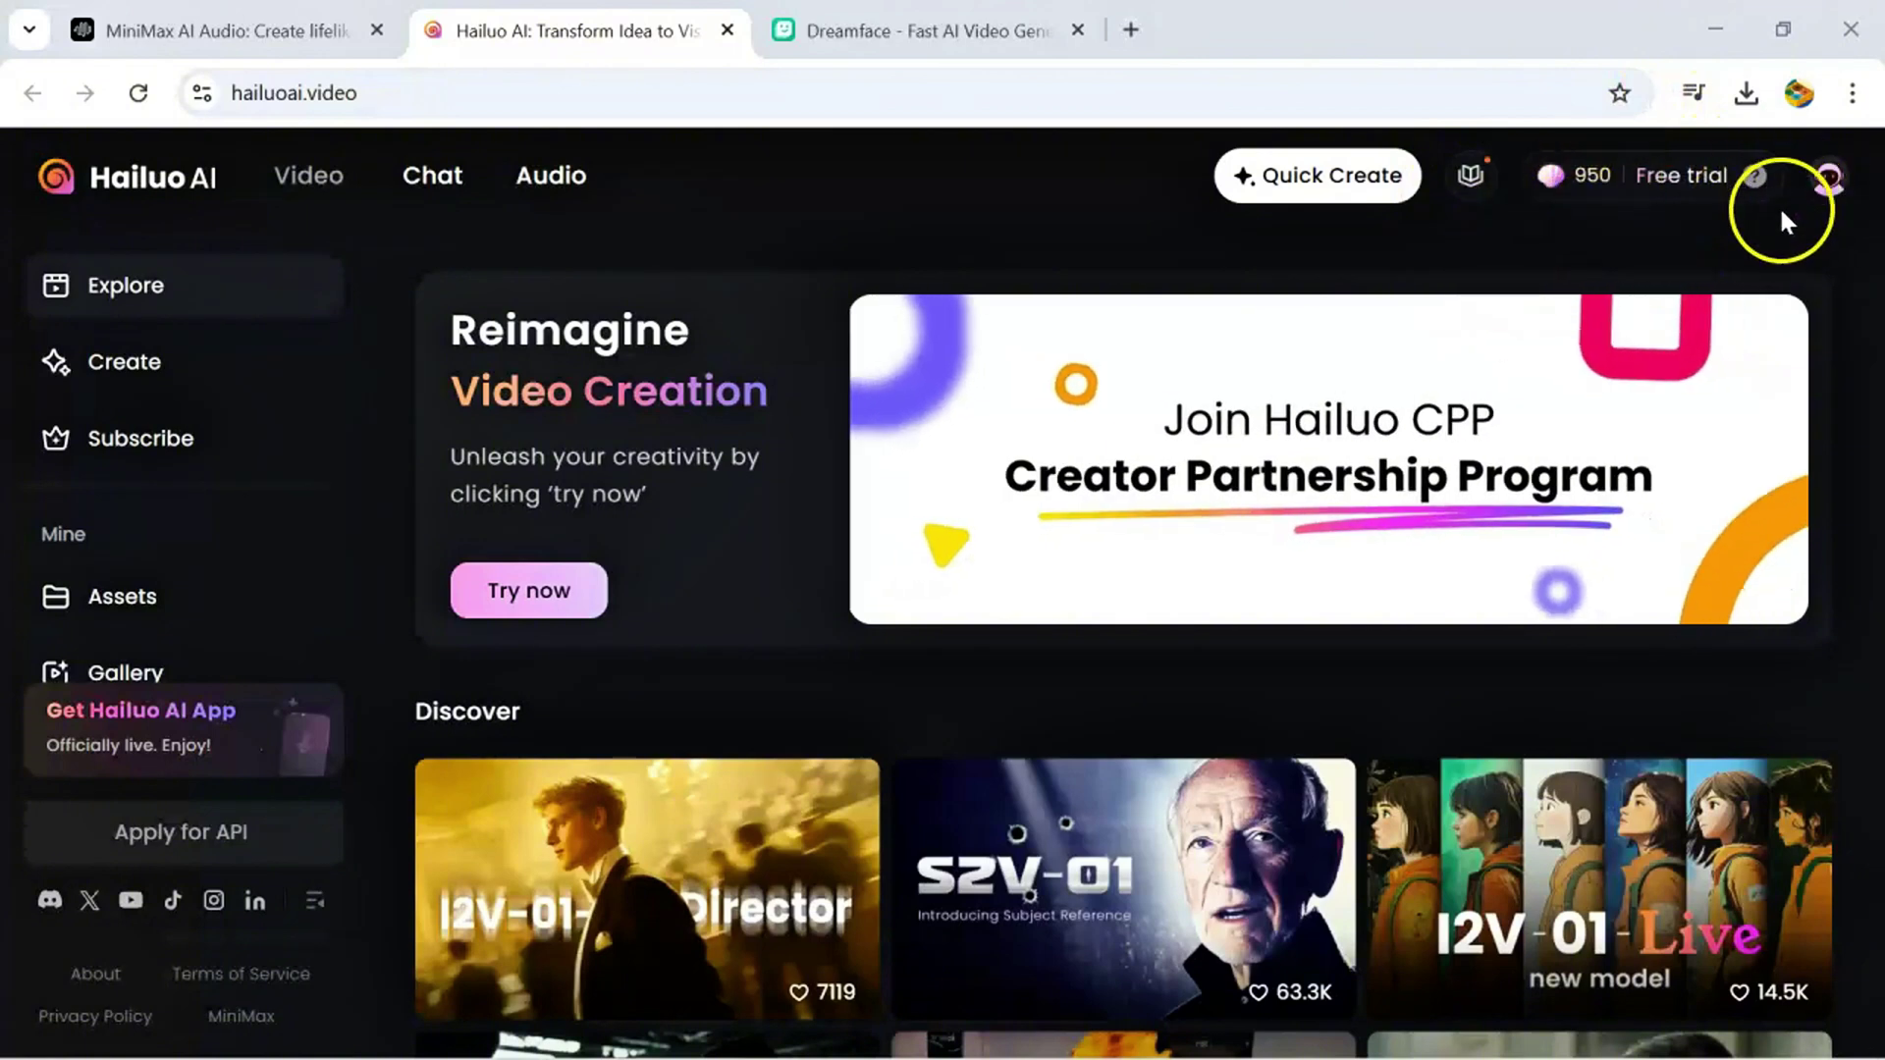
click(154, 389)
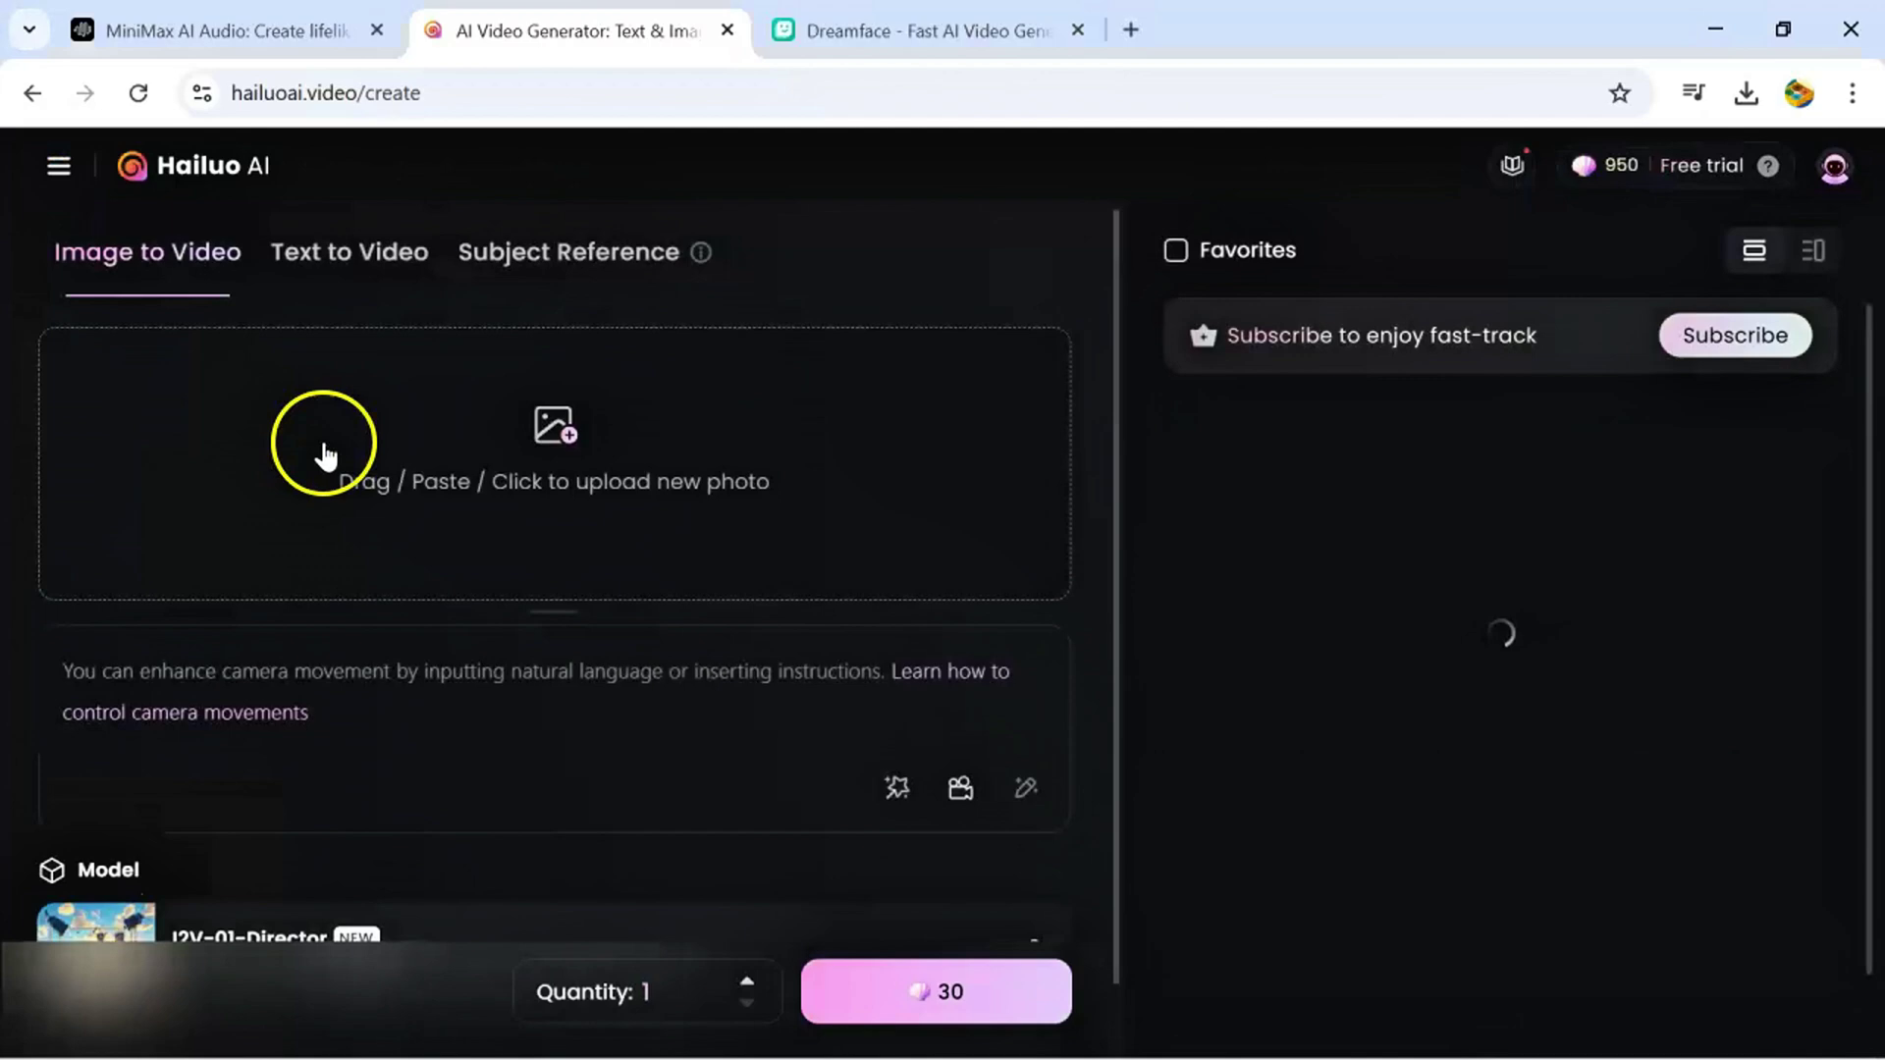
click(488, 515)
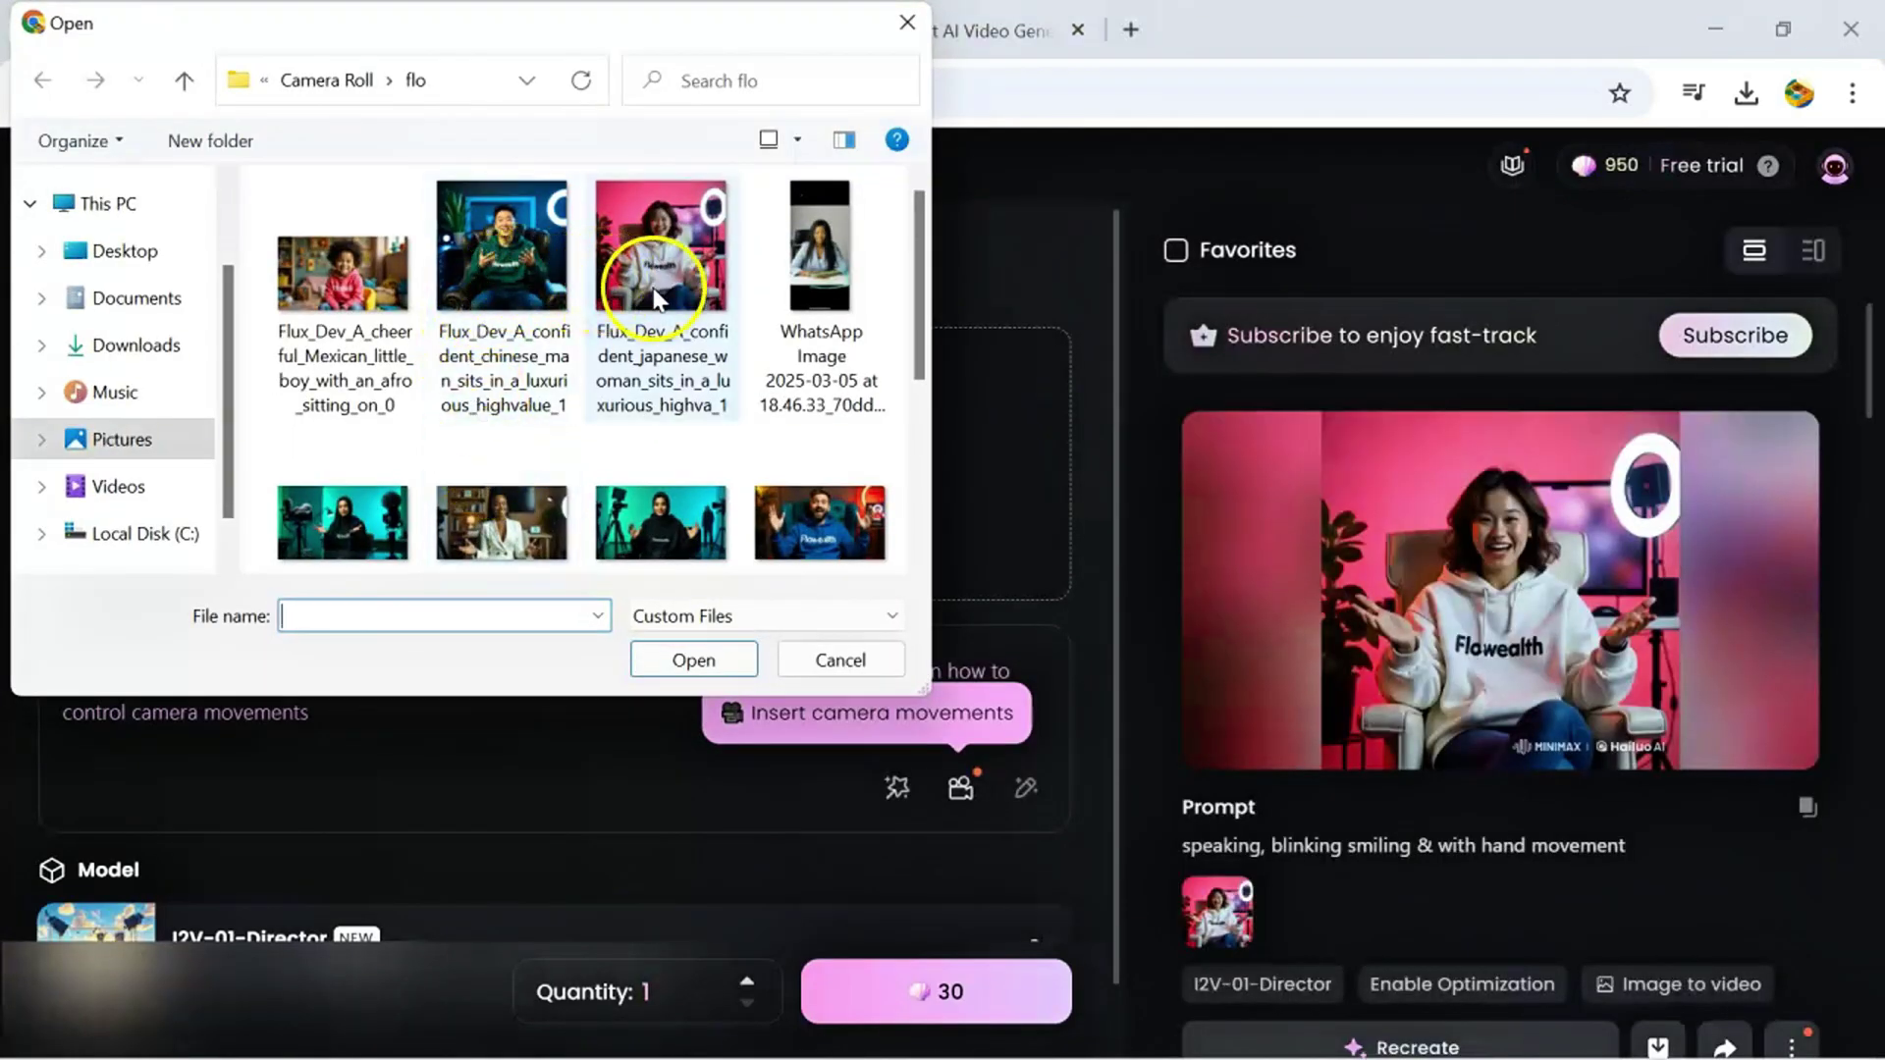
double_click(505, 291)
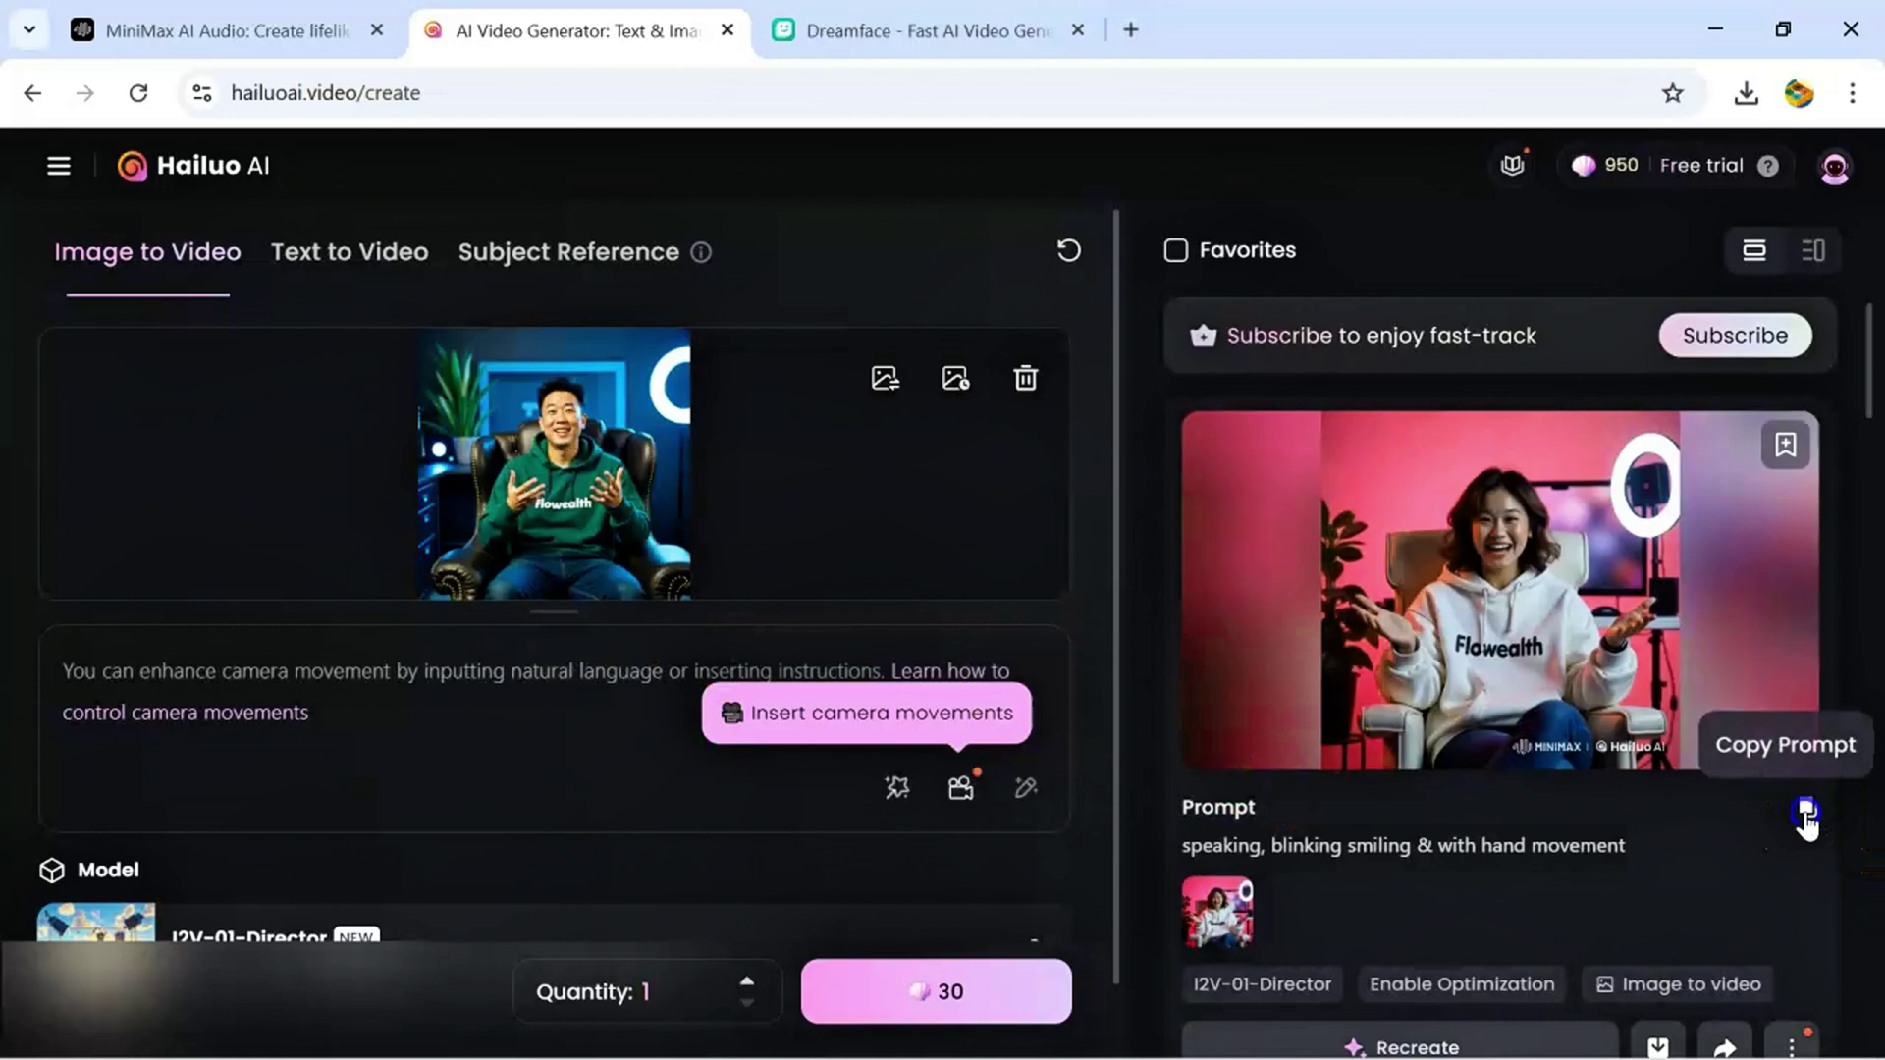
Reuse the earlier speaking, blinking, smiling, hand-movement prompt and generate the video
click(1812, 817)
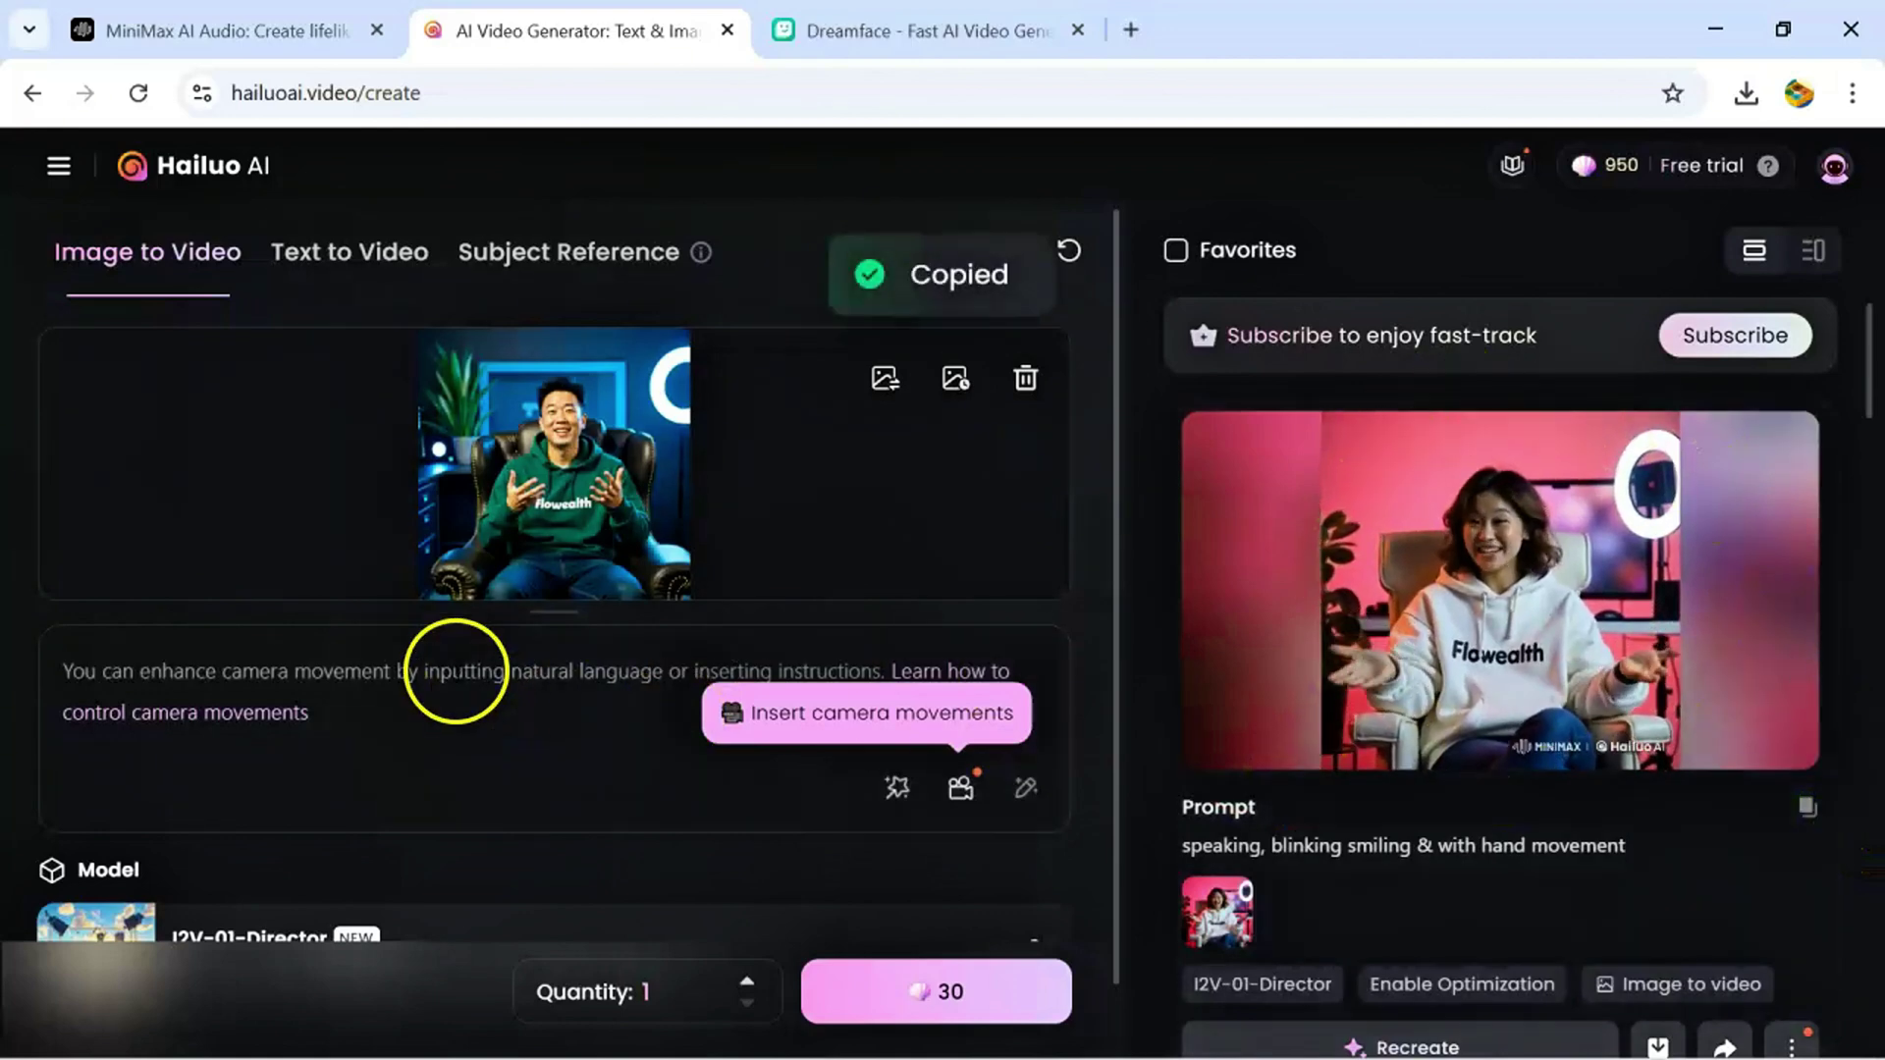
click(429, 667)
key(ctrl+v)
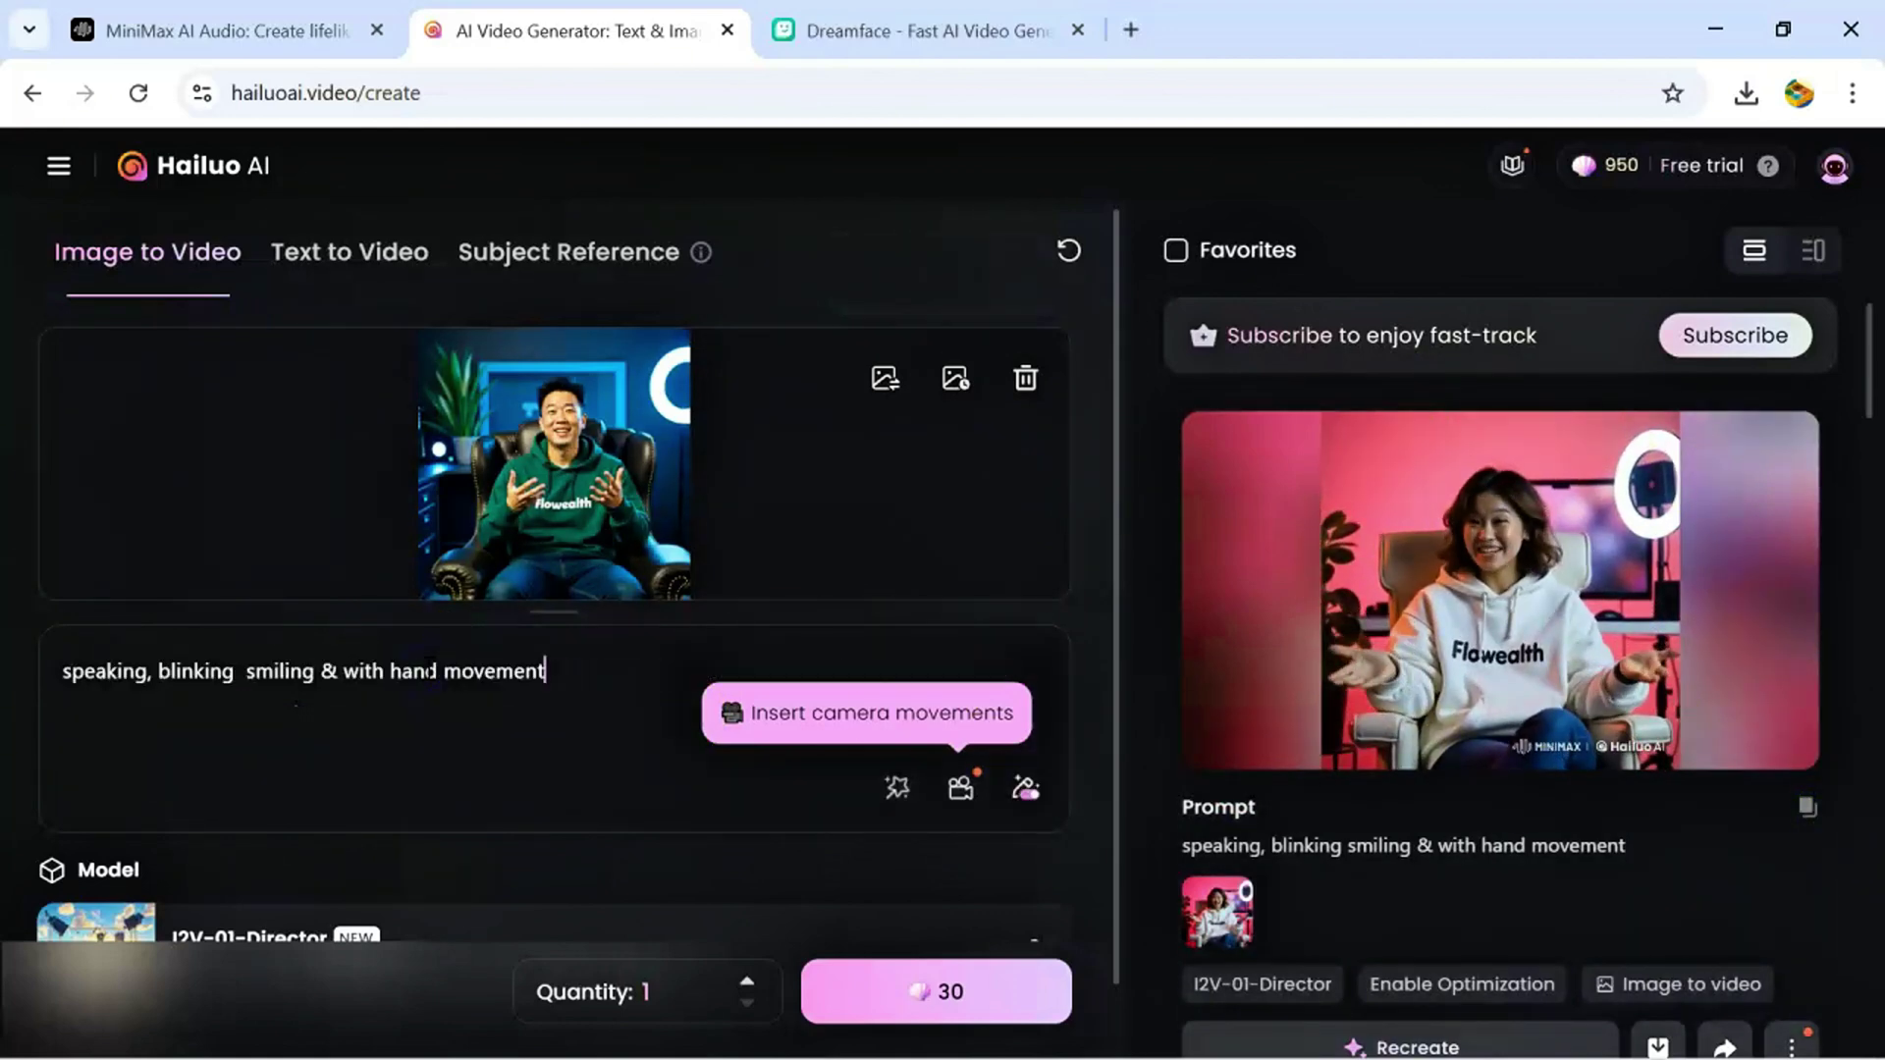
click(899, 987)
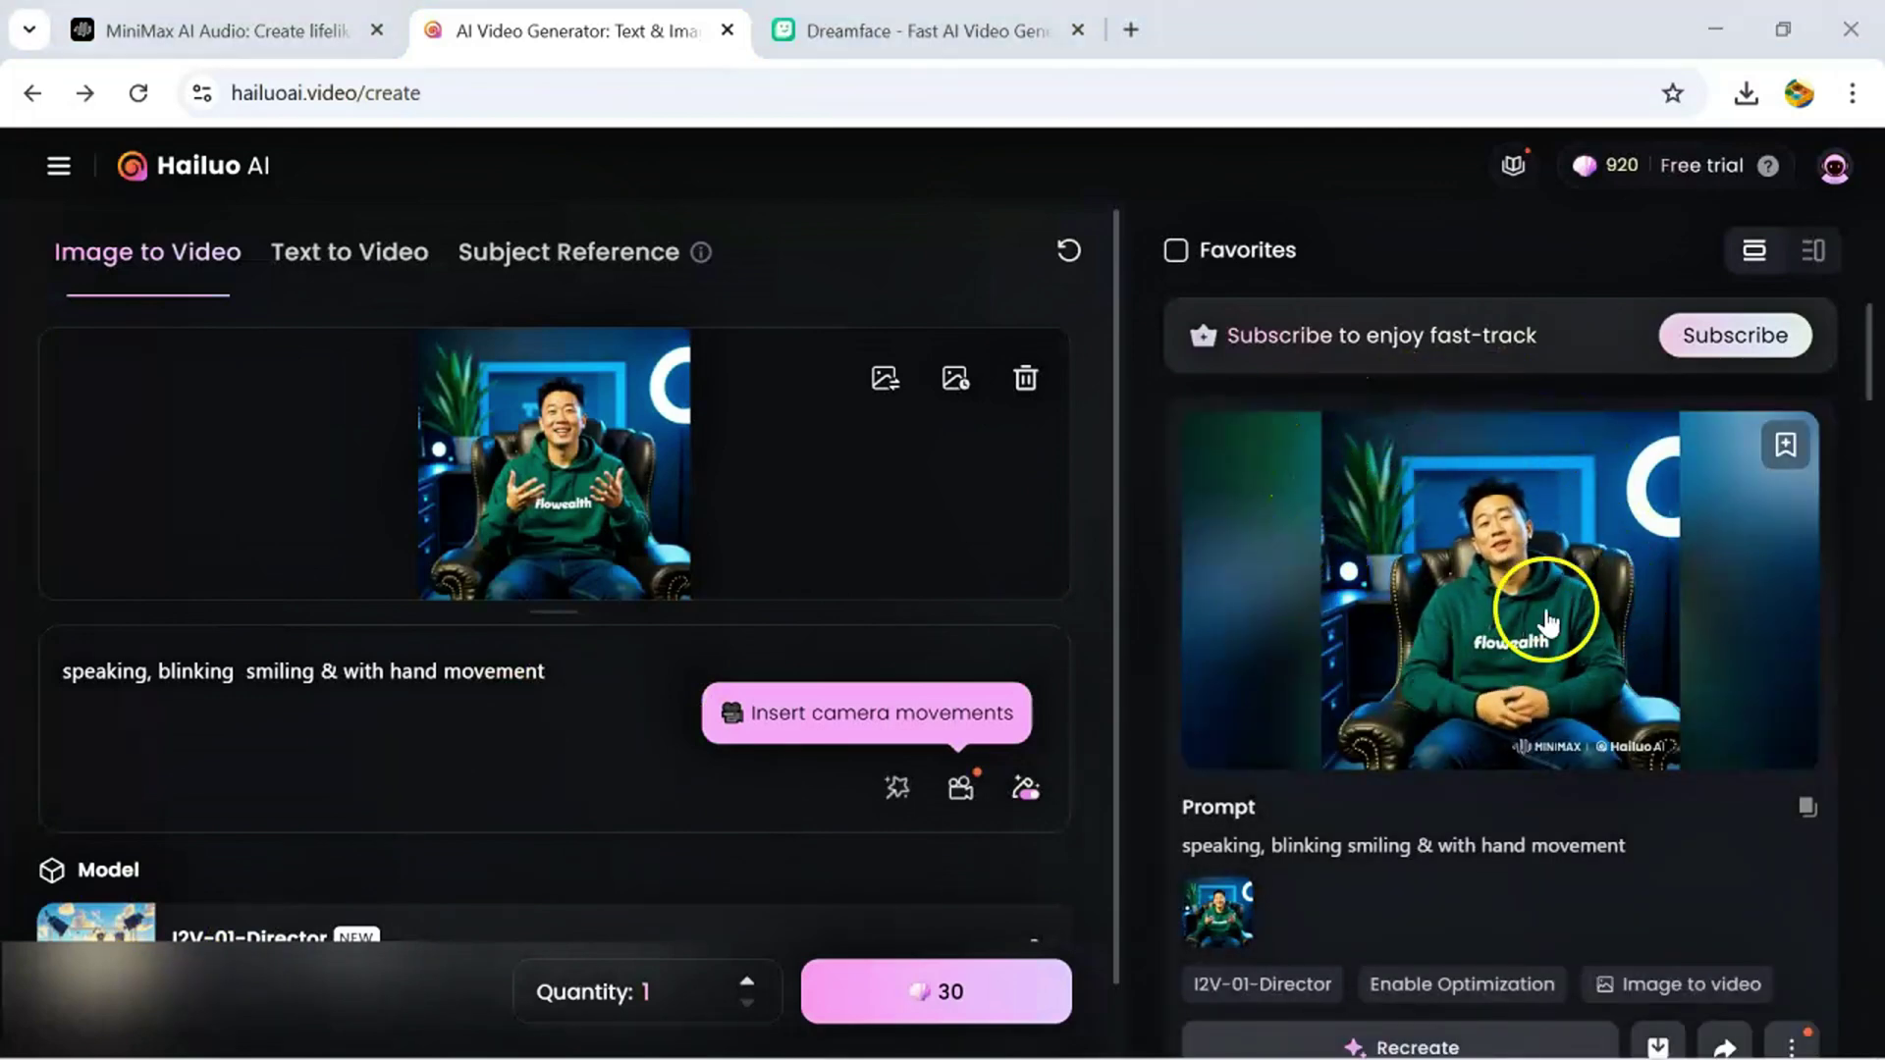
Open the finished 6-second green-hoodie man clip and download it as MP4
click(1507, 628)
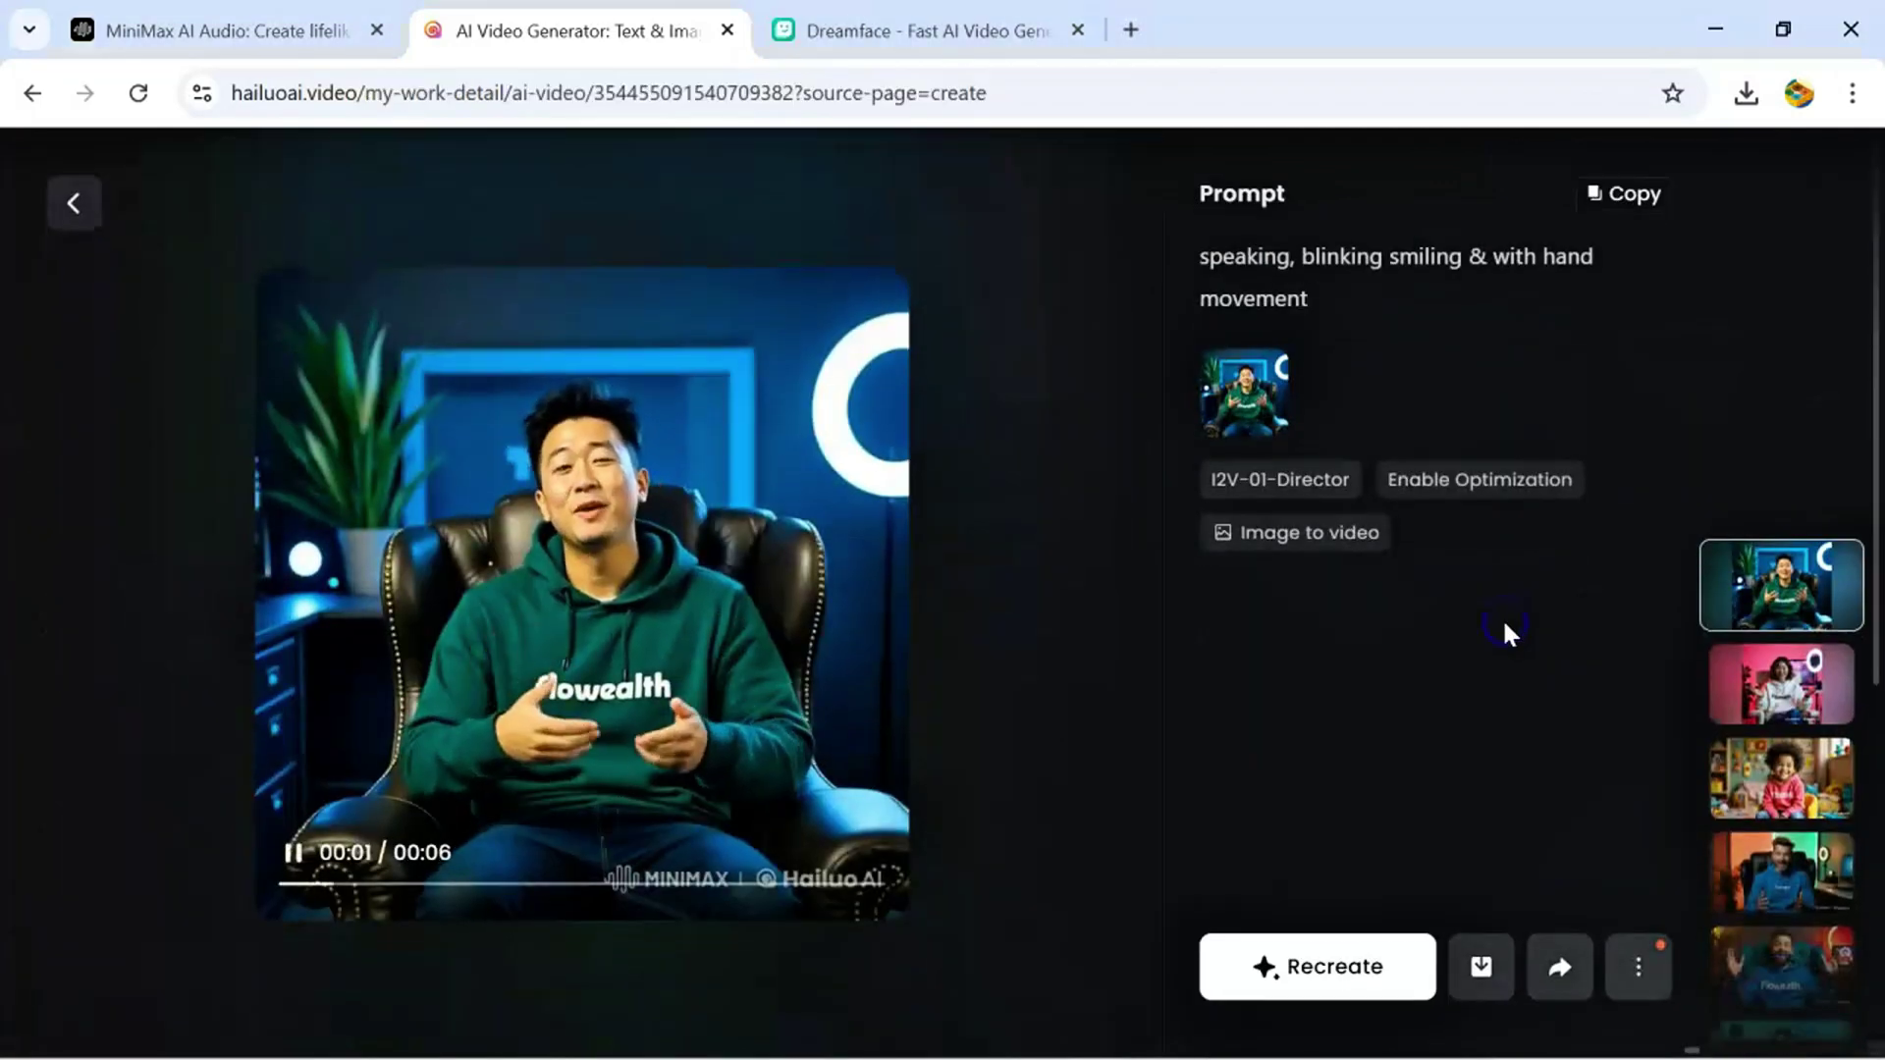
click(1480, 968)
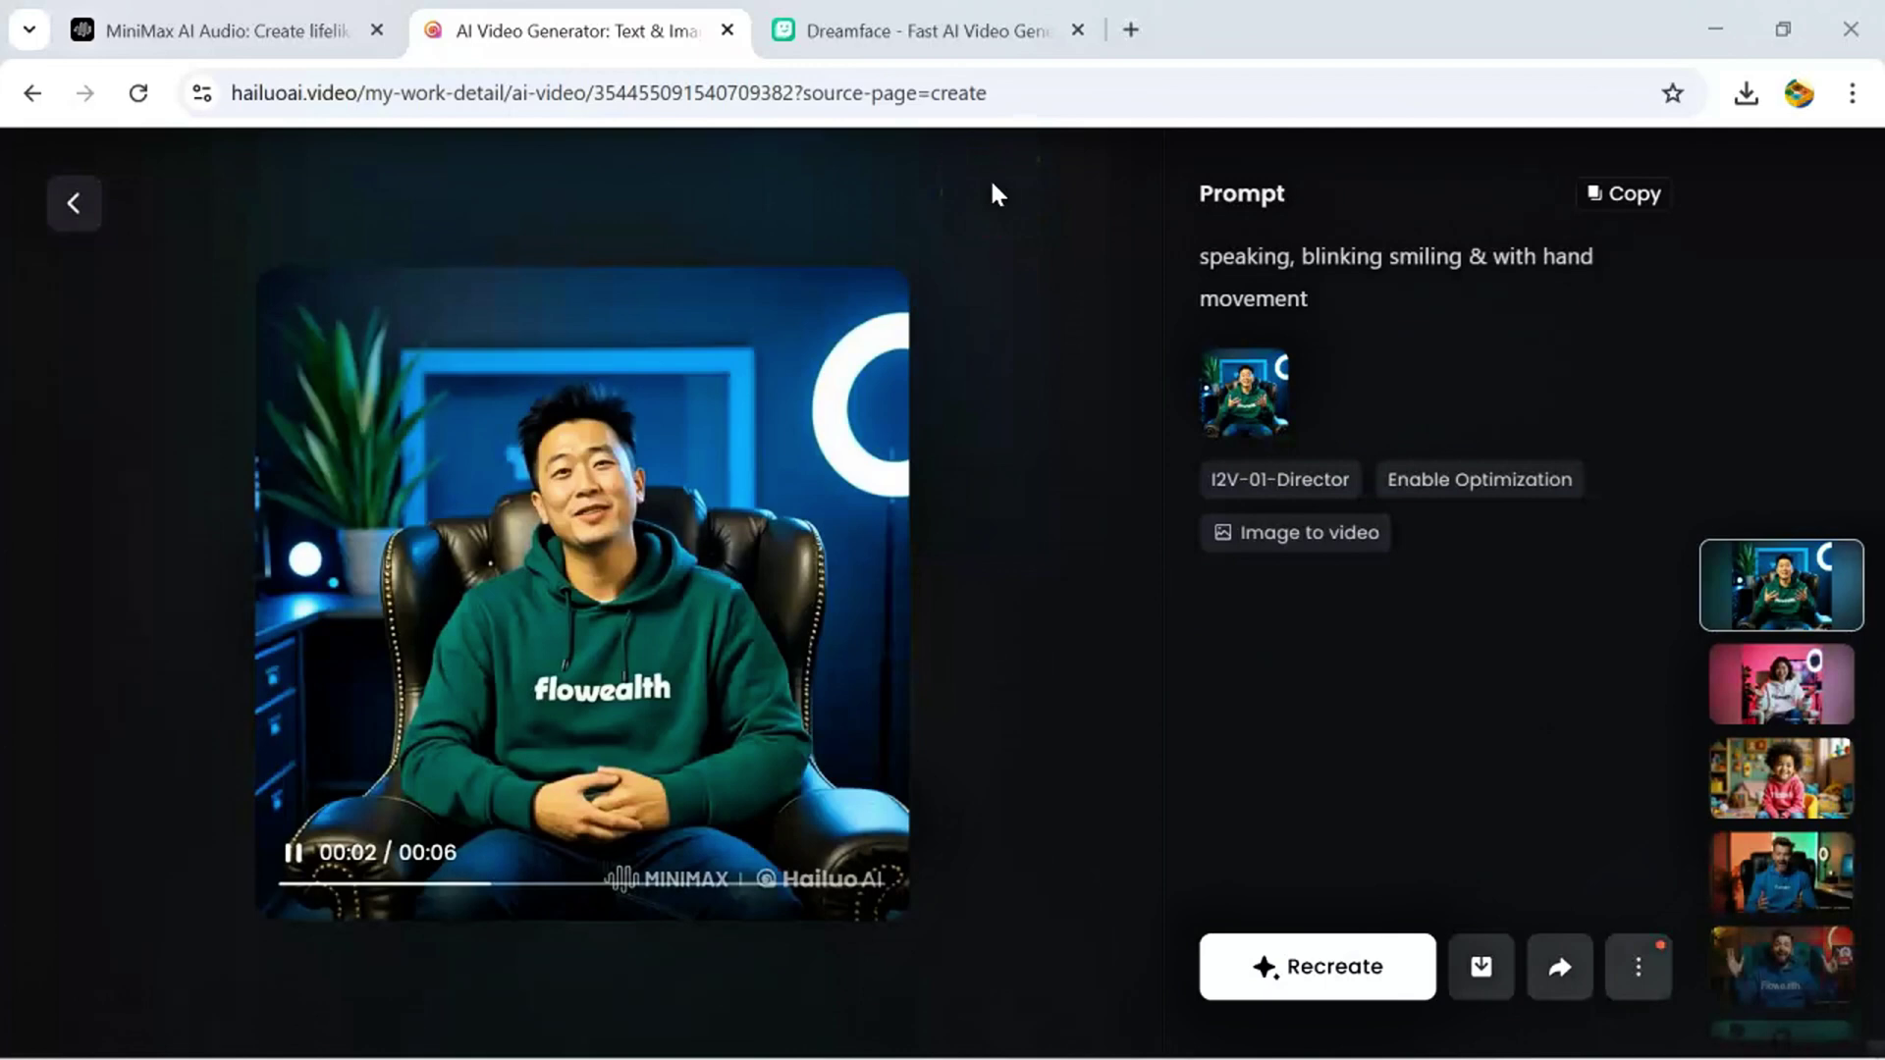
In DreamFace, start a new avatar video from the Video Lip Sync tool
click(864, 33)
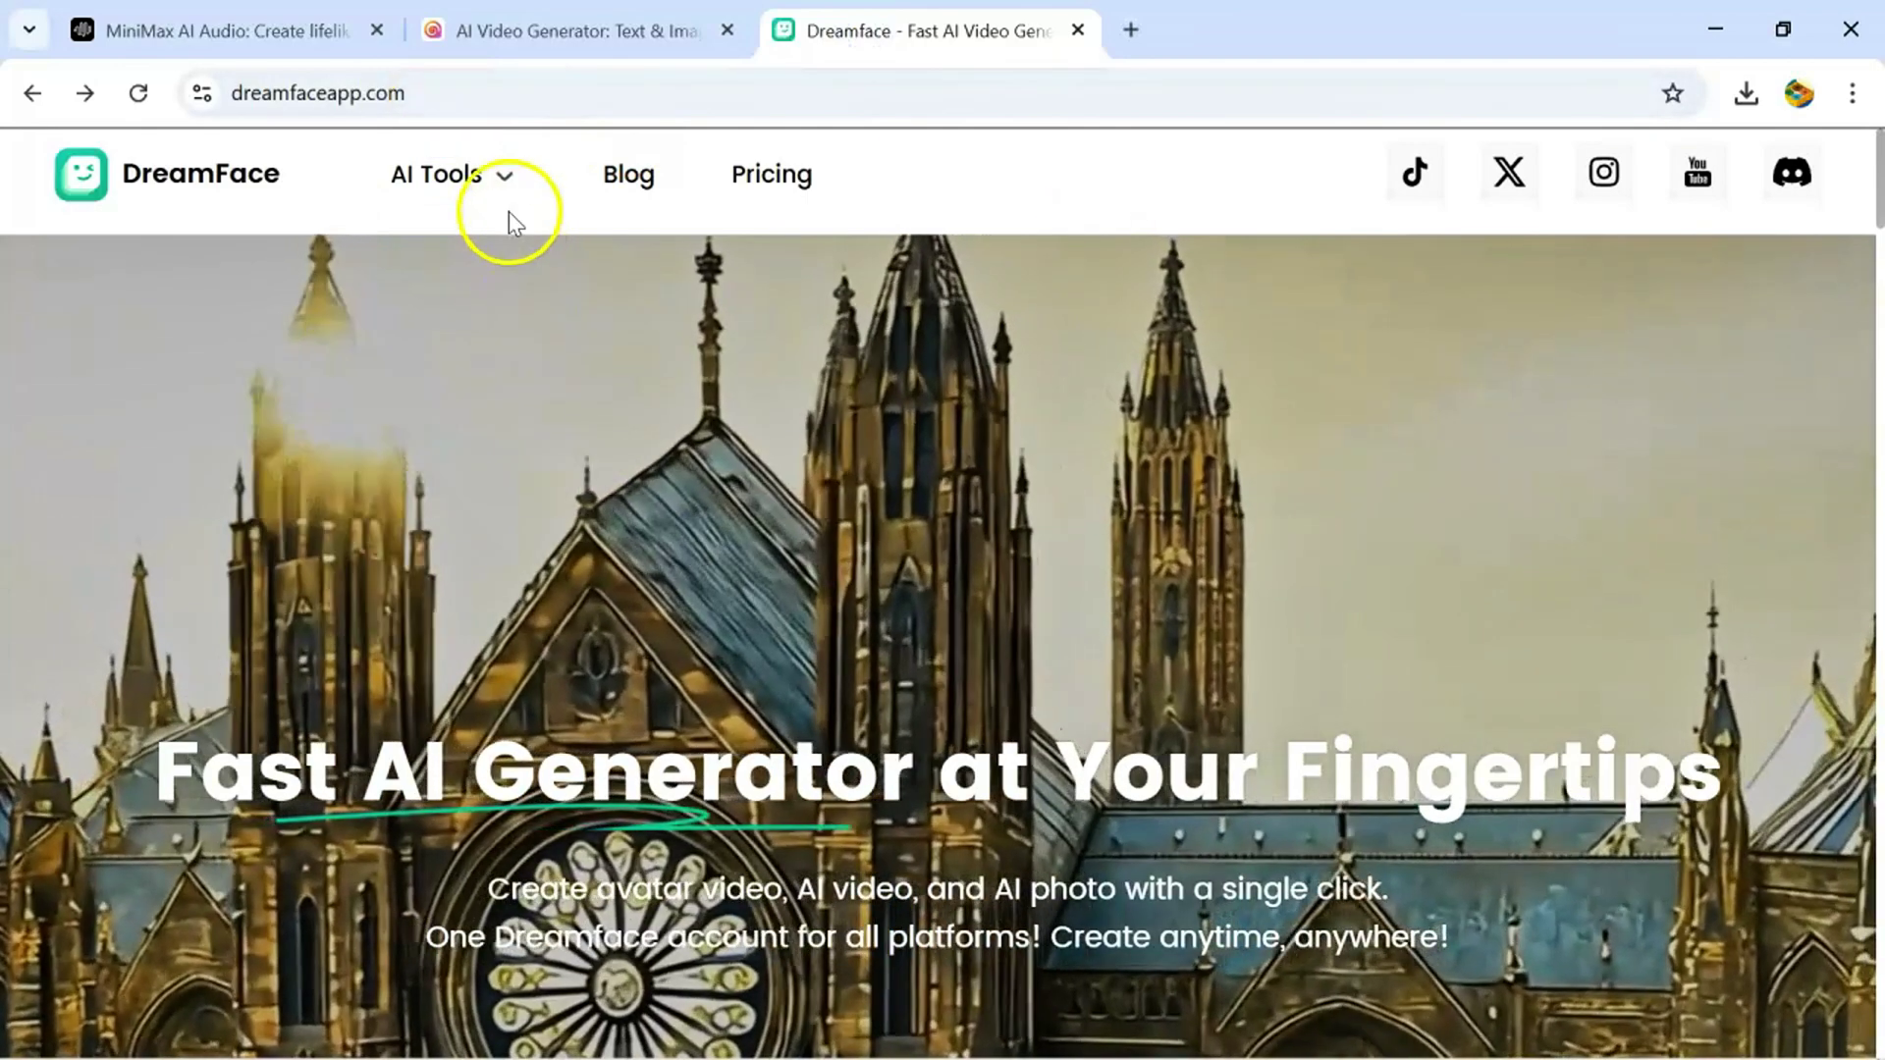
click(503, 192)
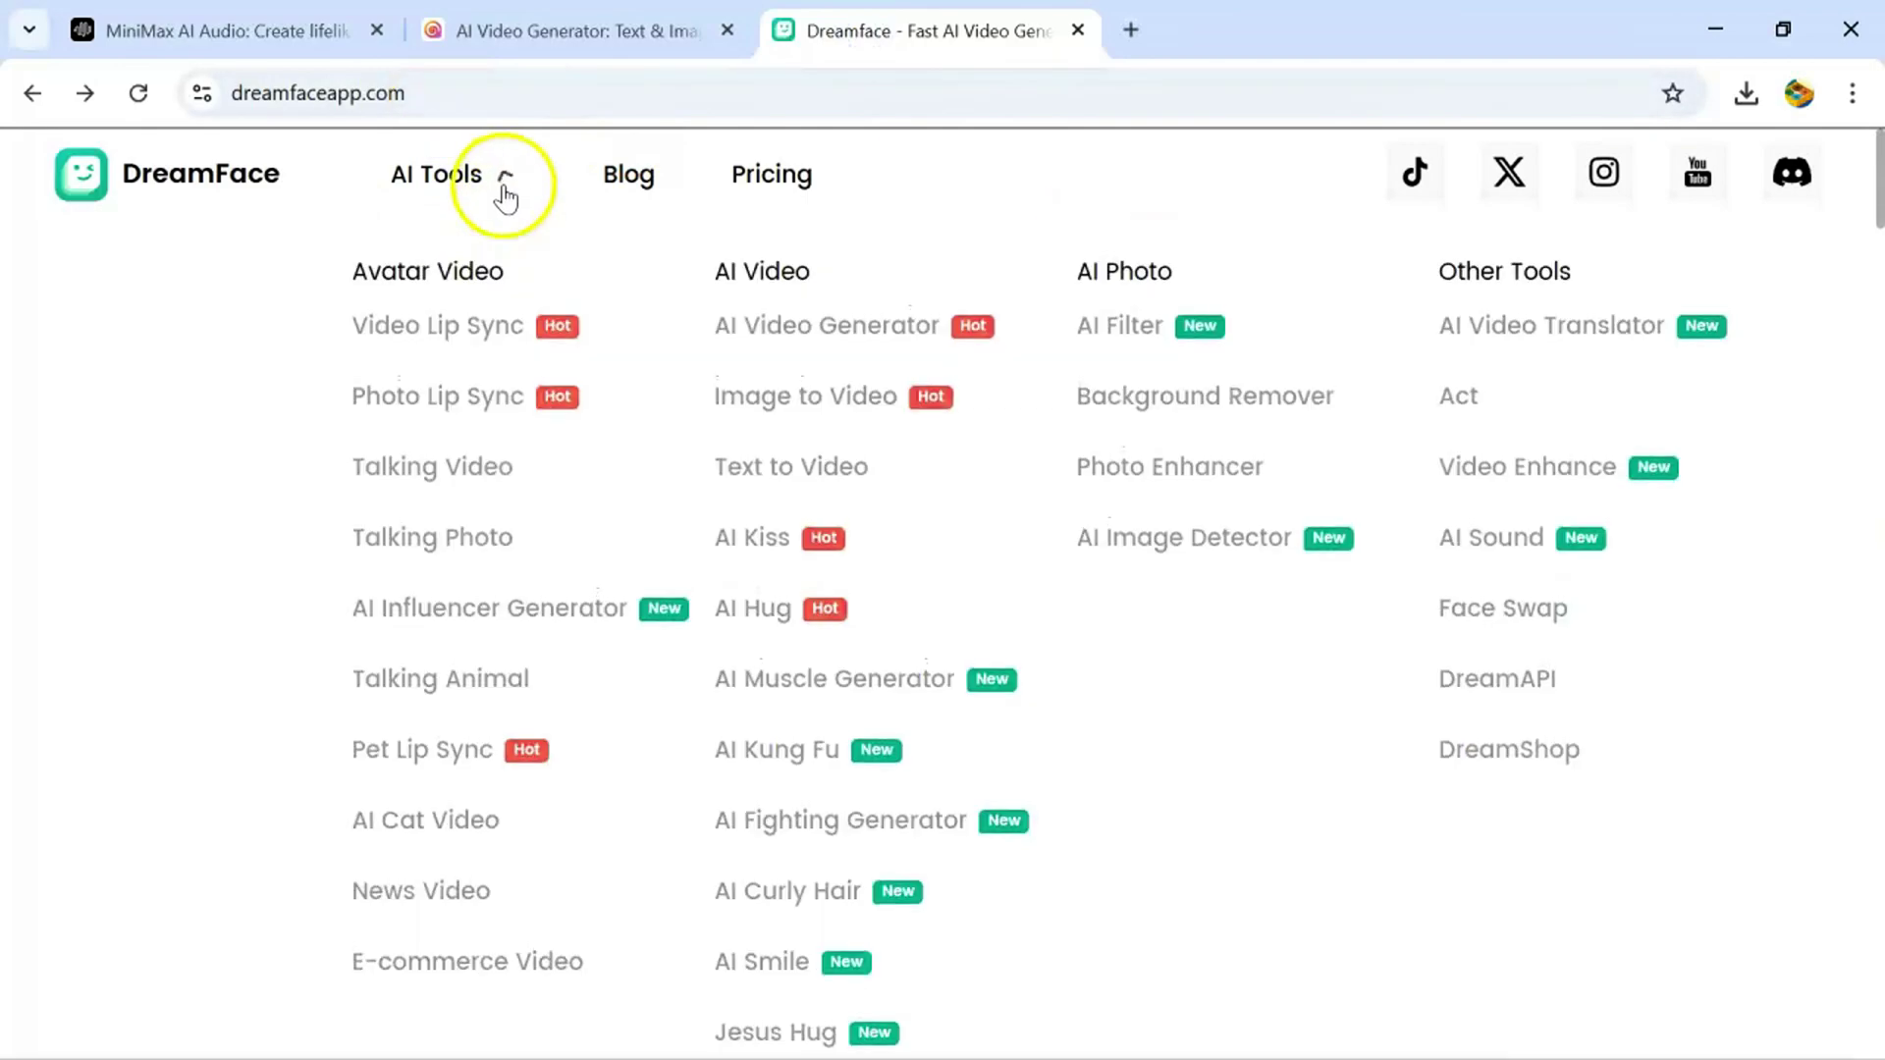
click(490, 328)
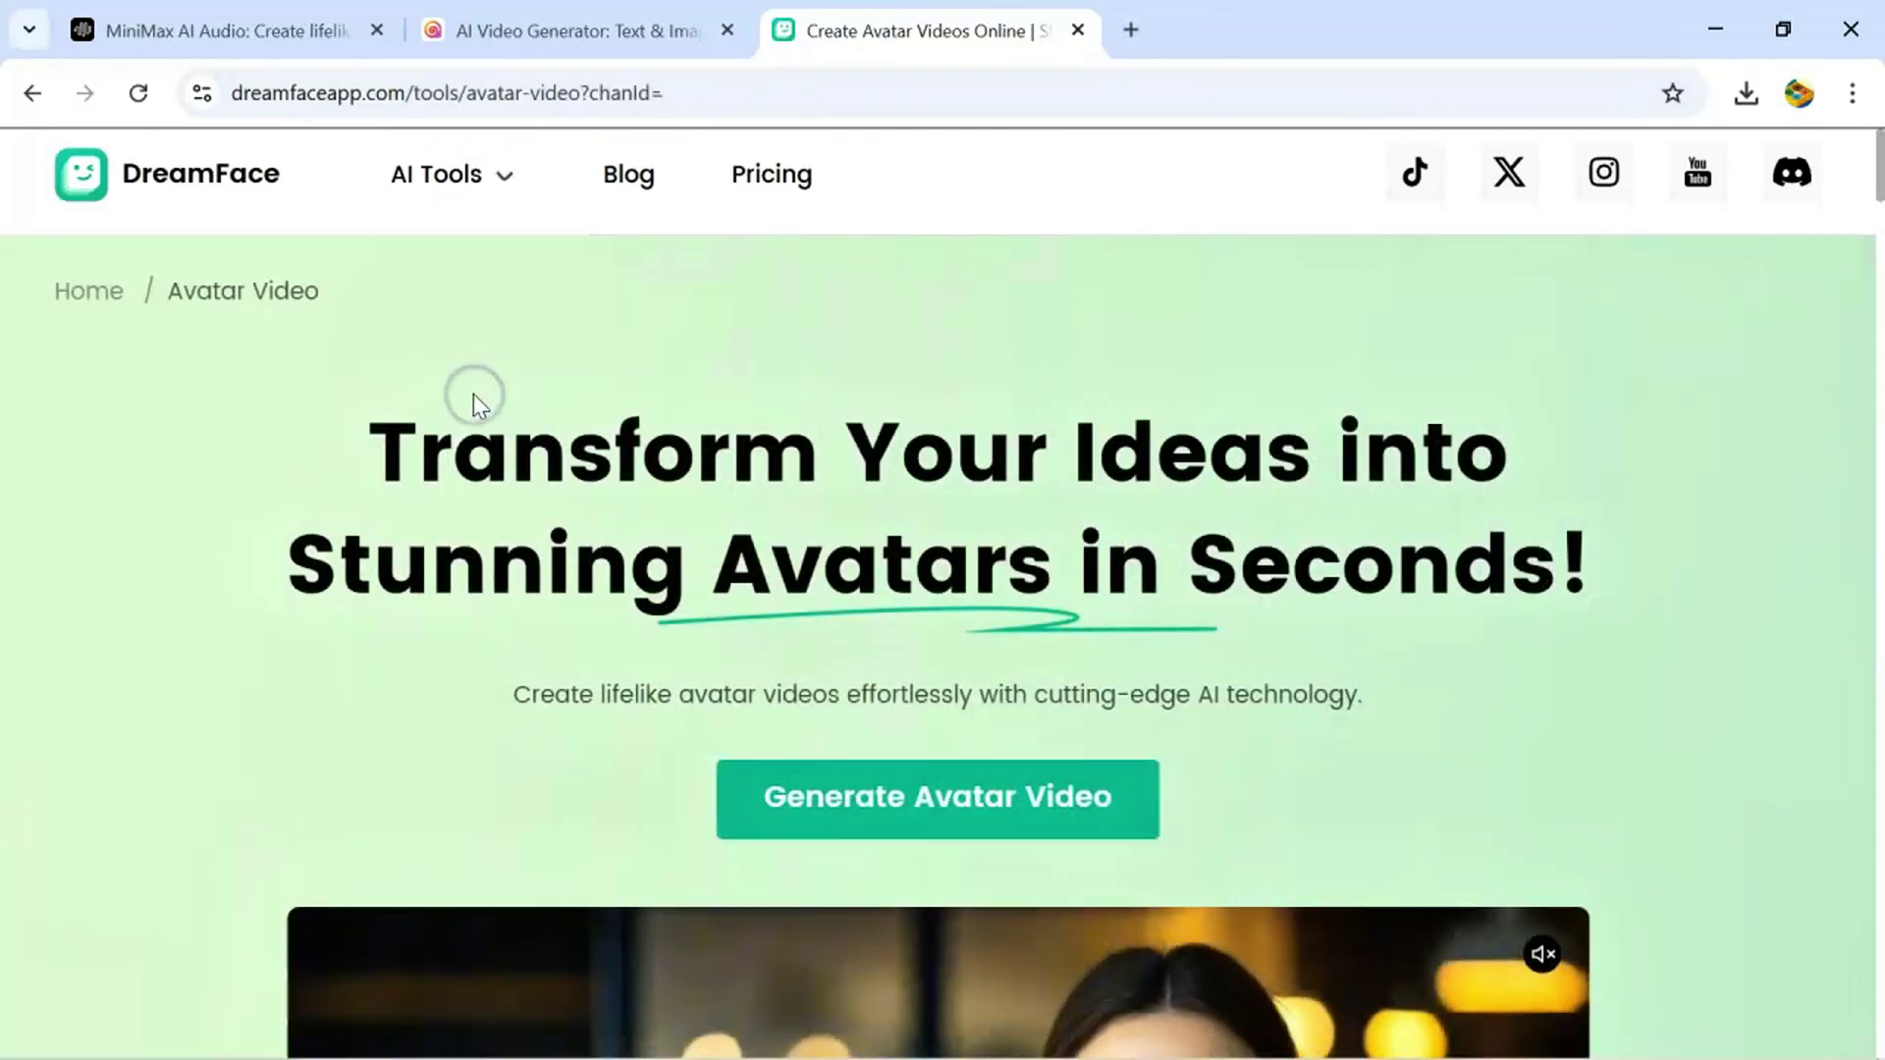
click(944, 797)
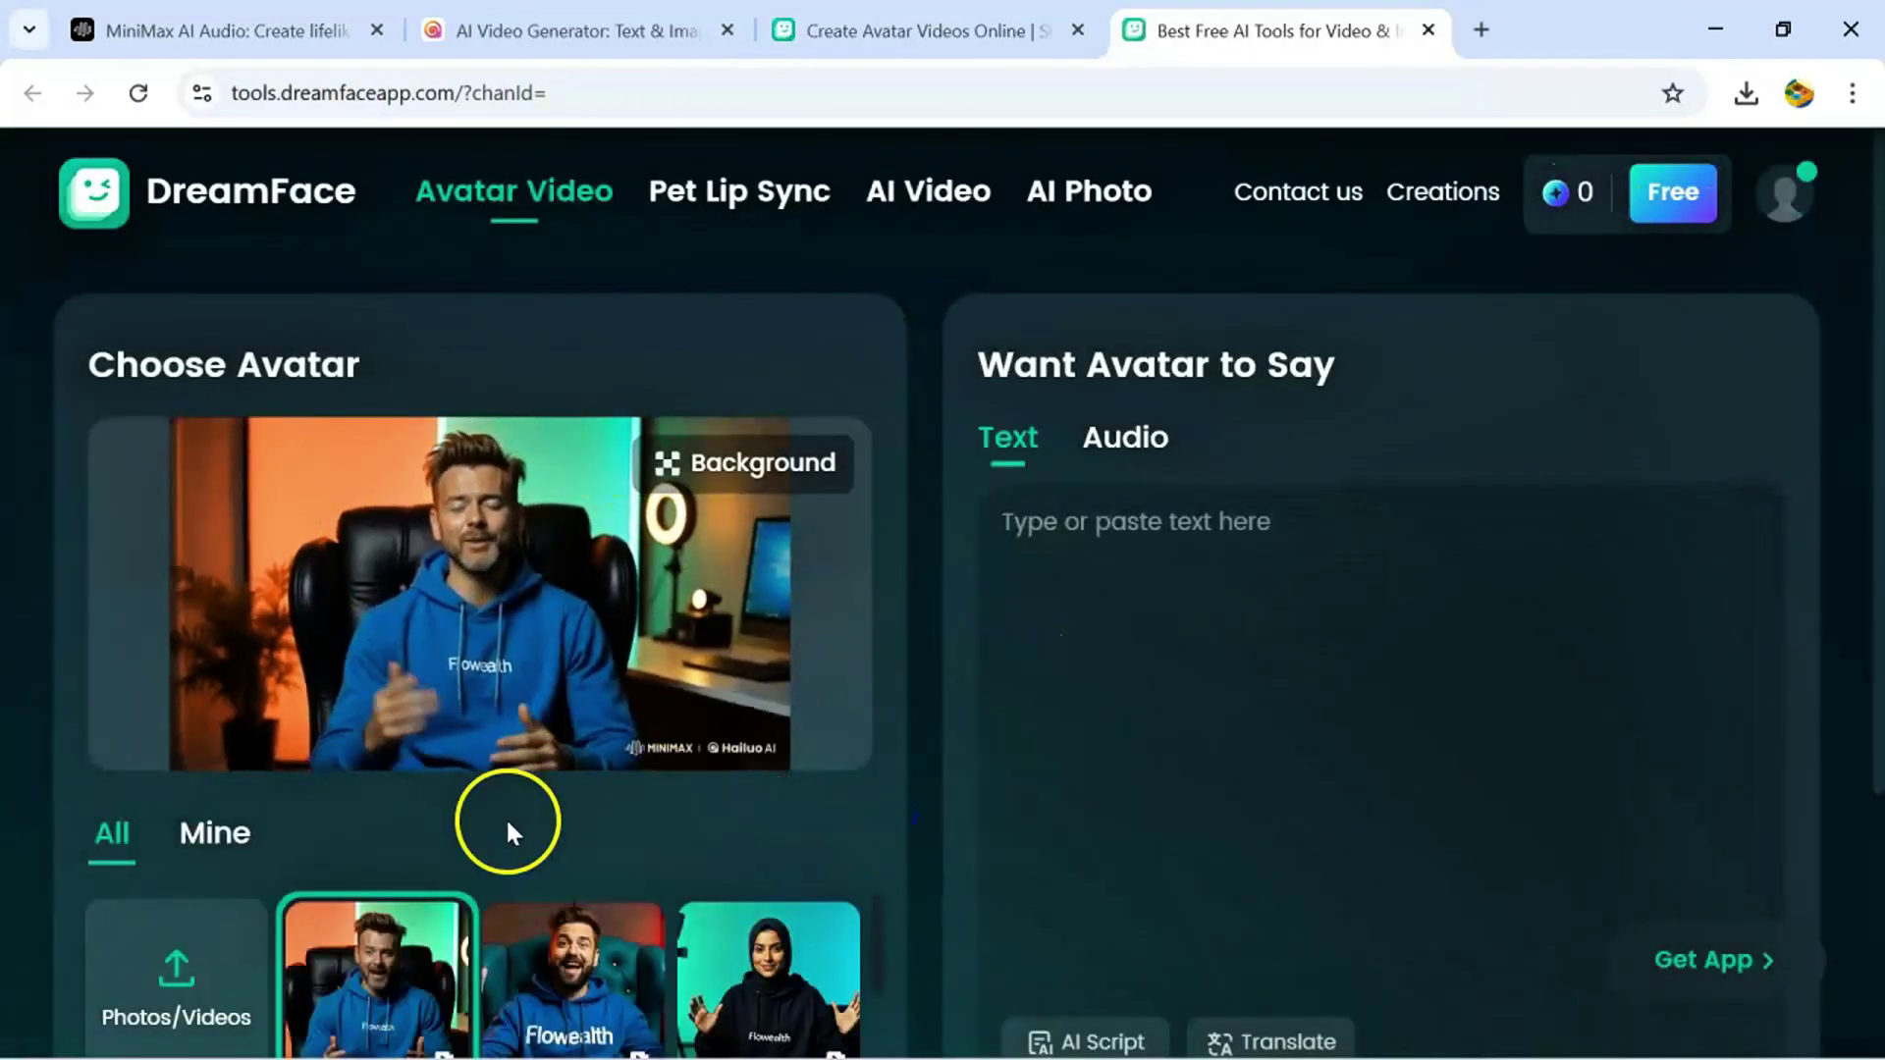
Upload the green Flowealth-hoodie man portrait as the avatar
click(203, 975)
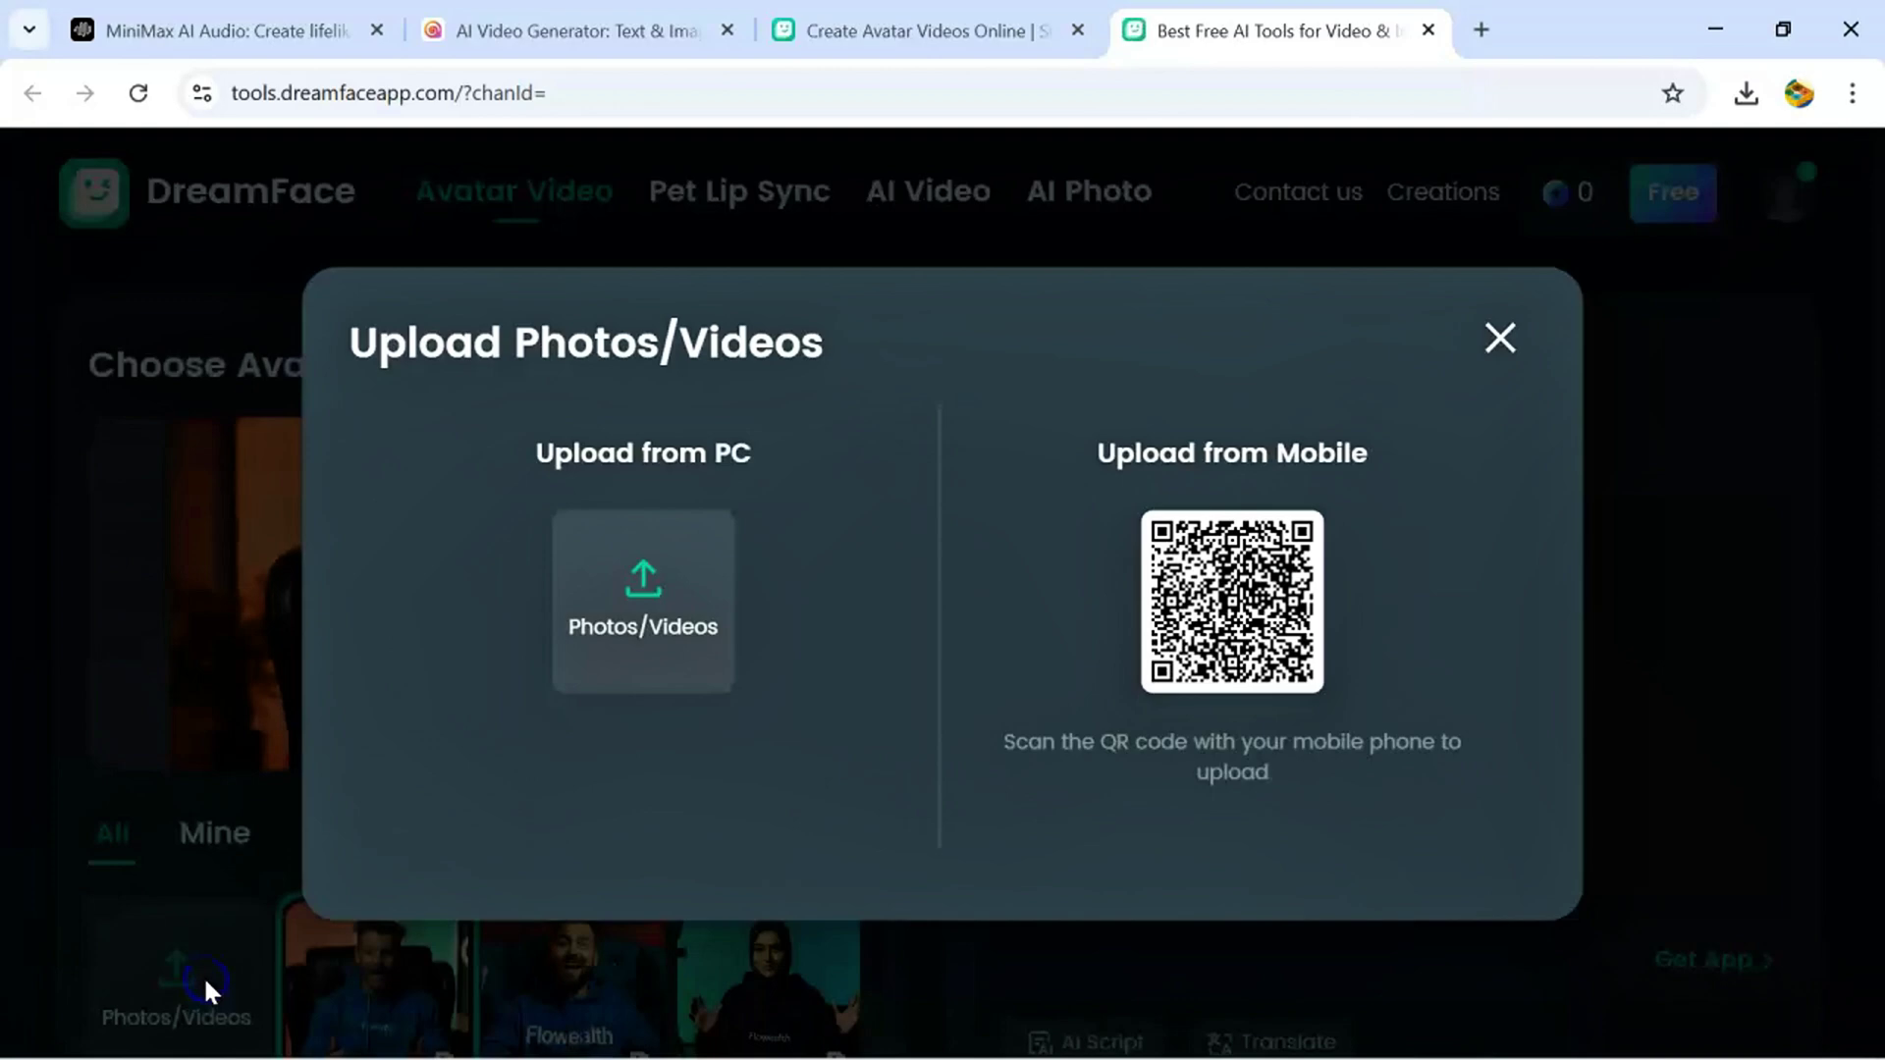
click(653, 650)
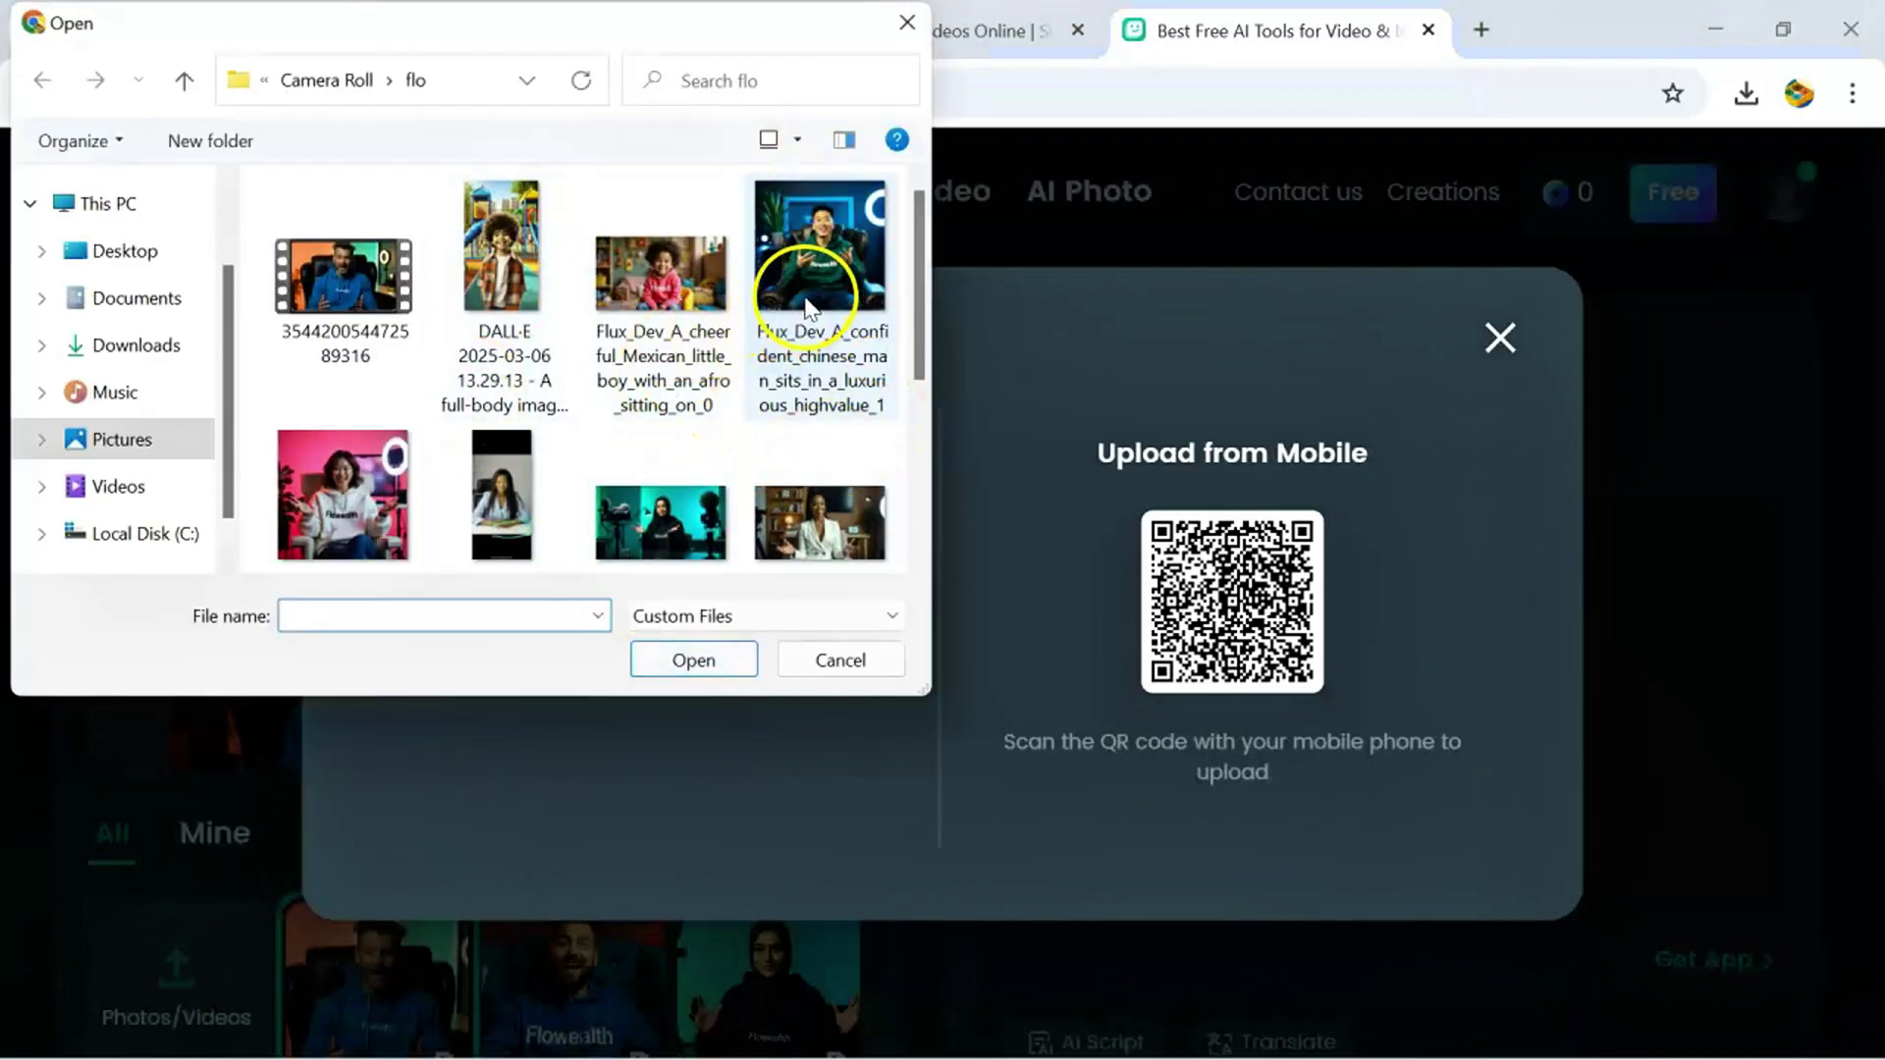
double_click(819, 275)
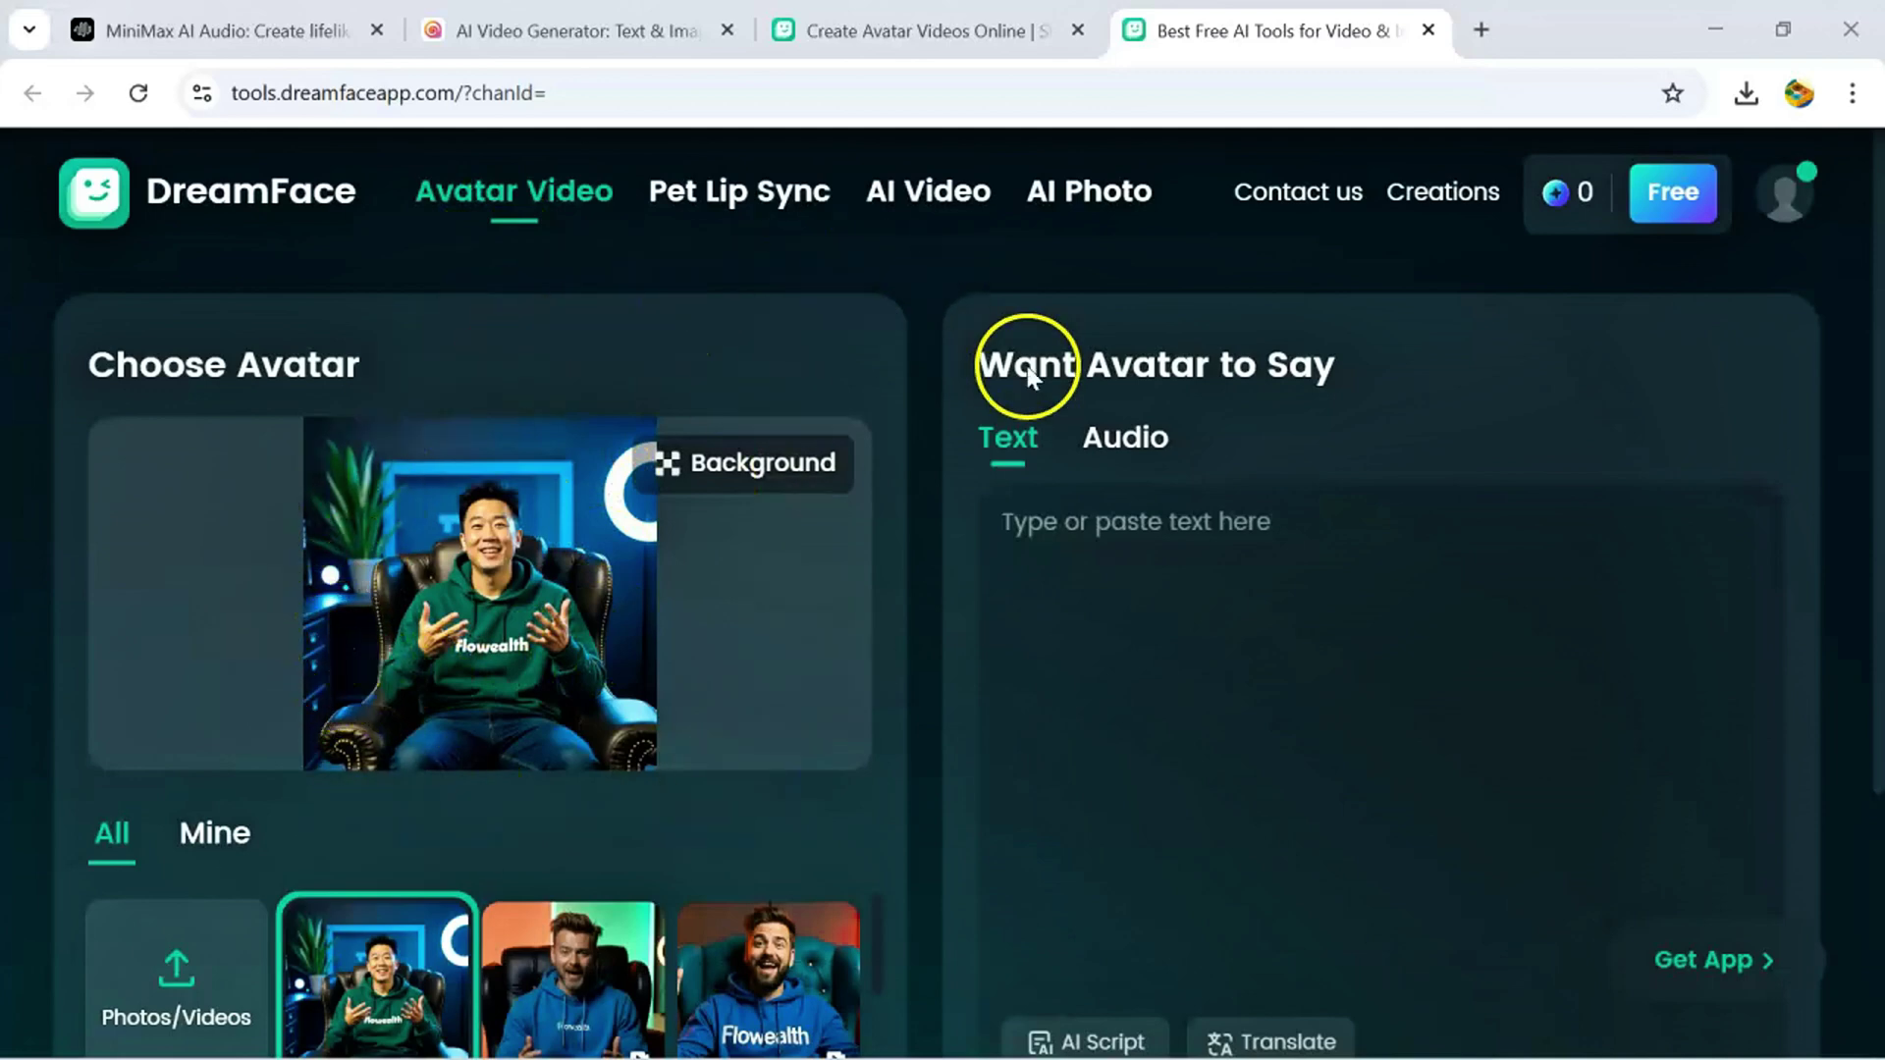
Switch the avatar's speech source to audio and upload chinese voice.mp3
click(1061, 519)
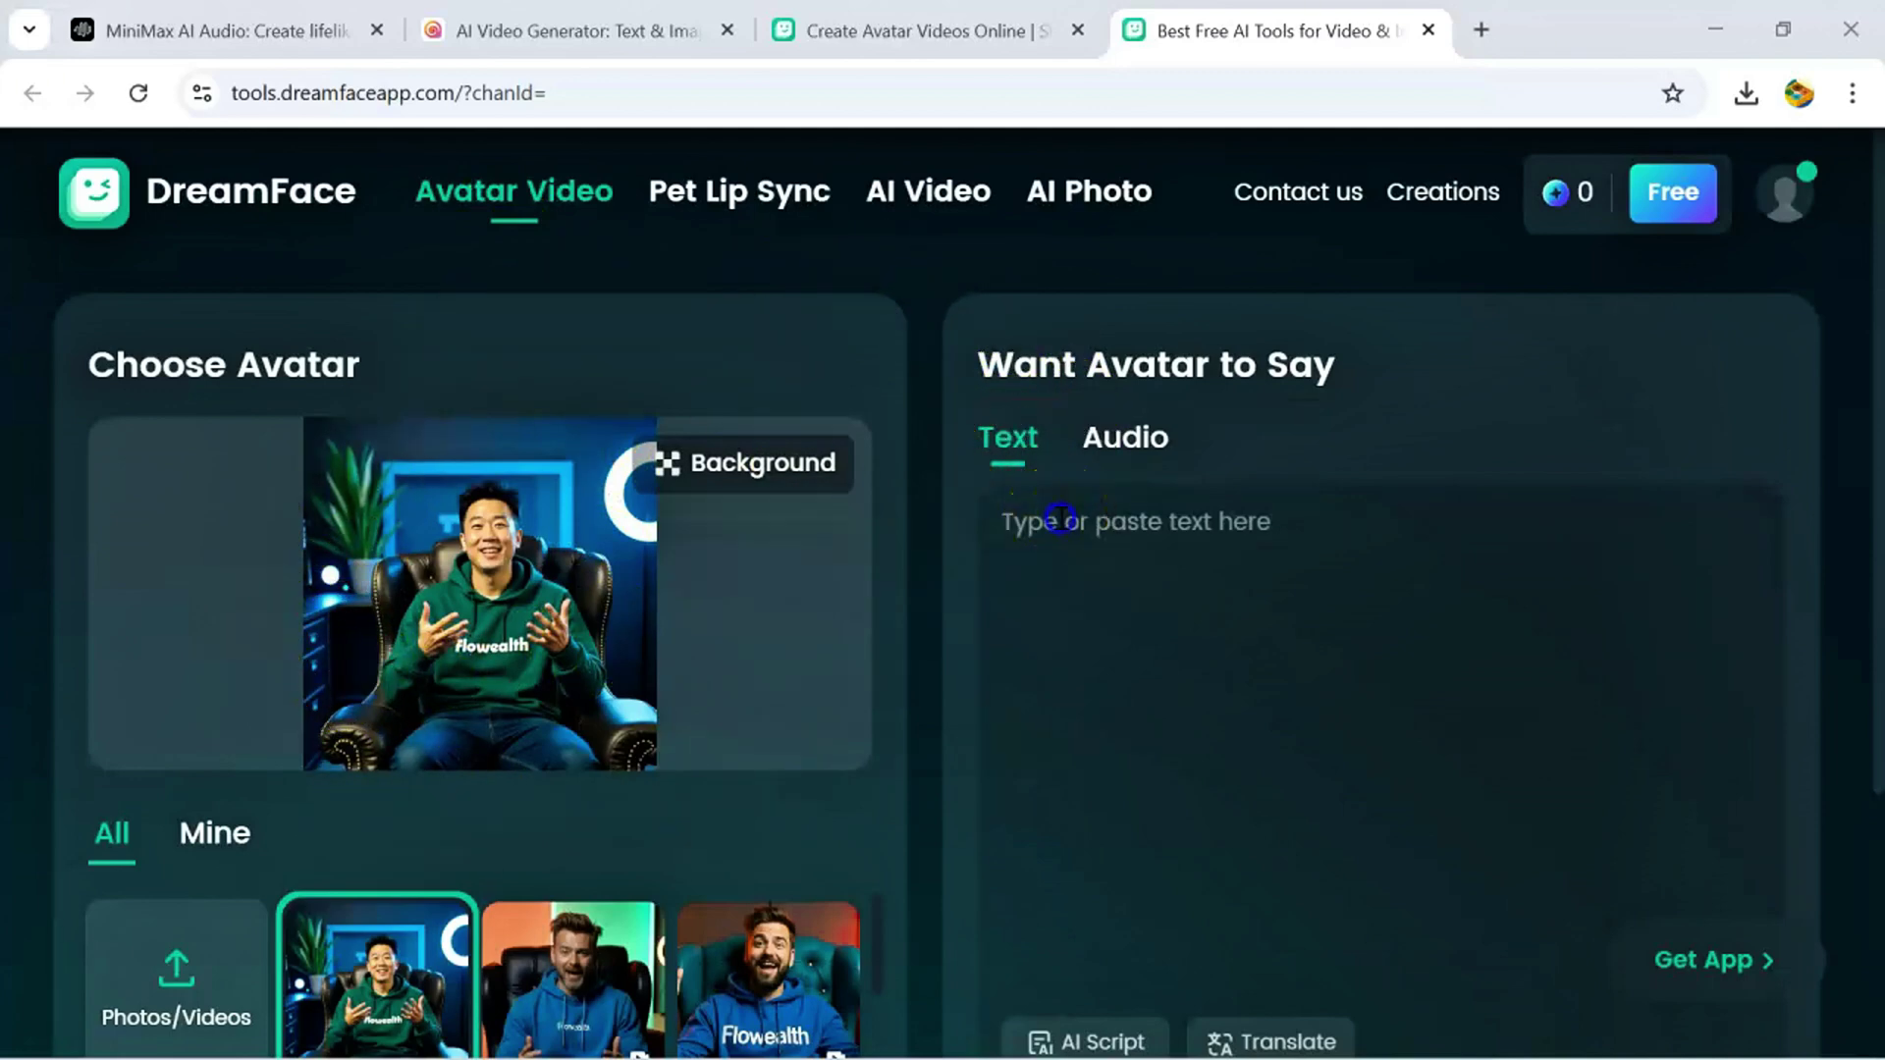
click(1139, 456)
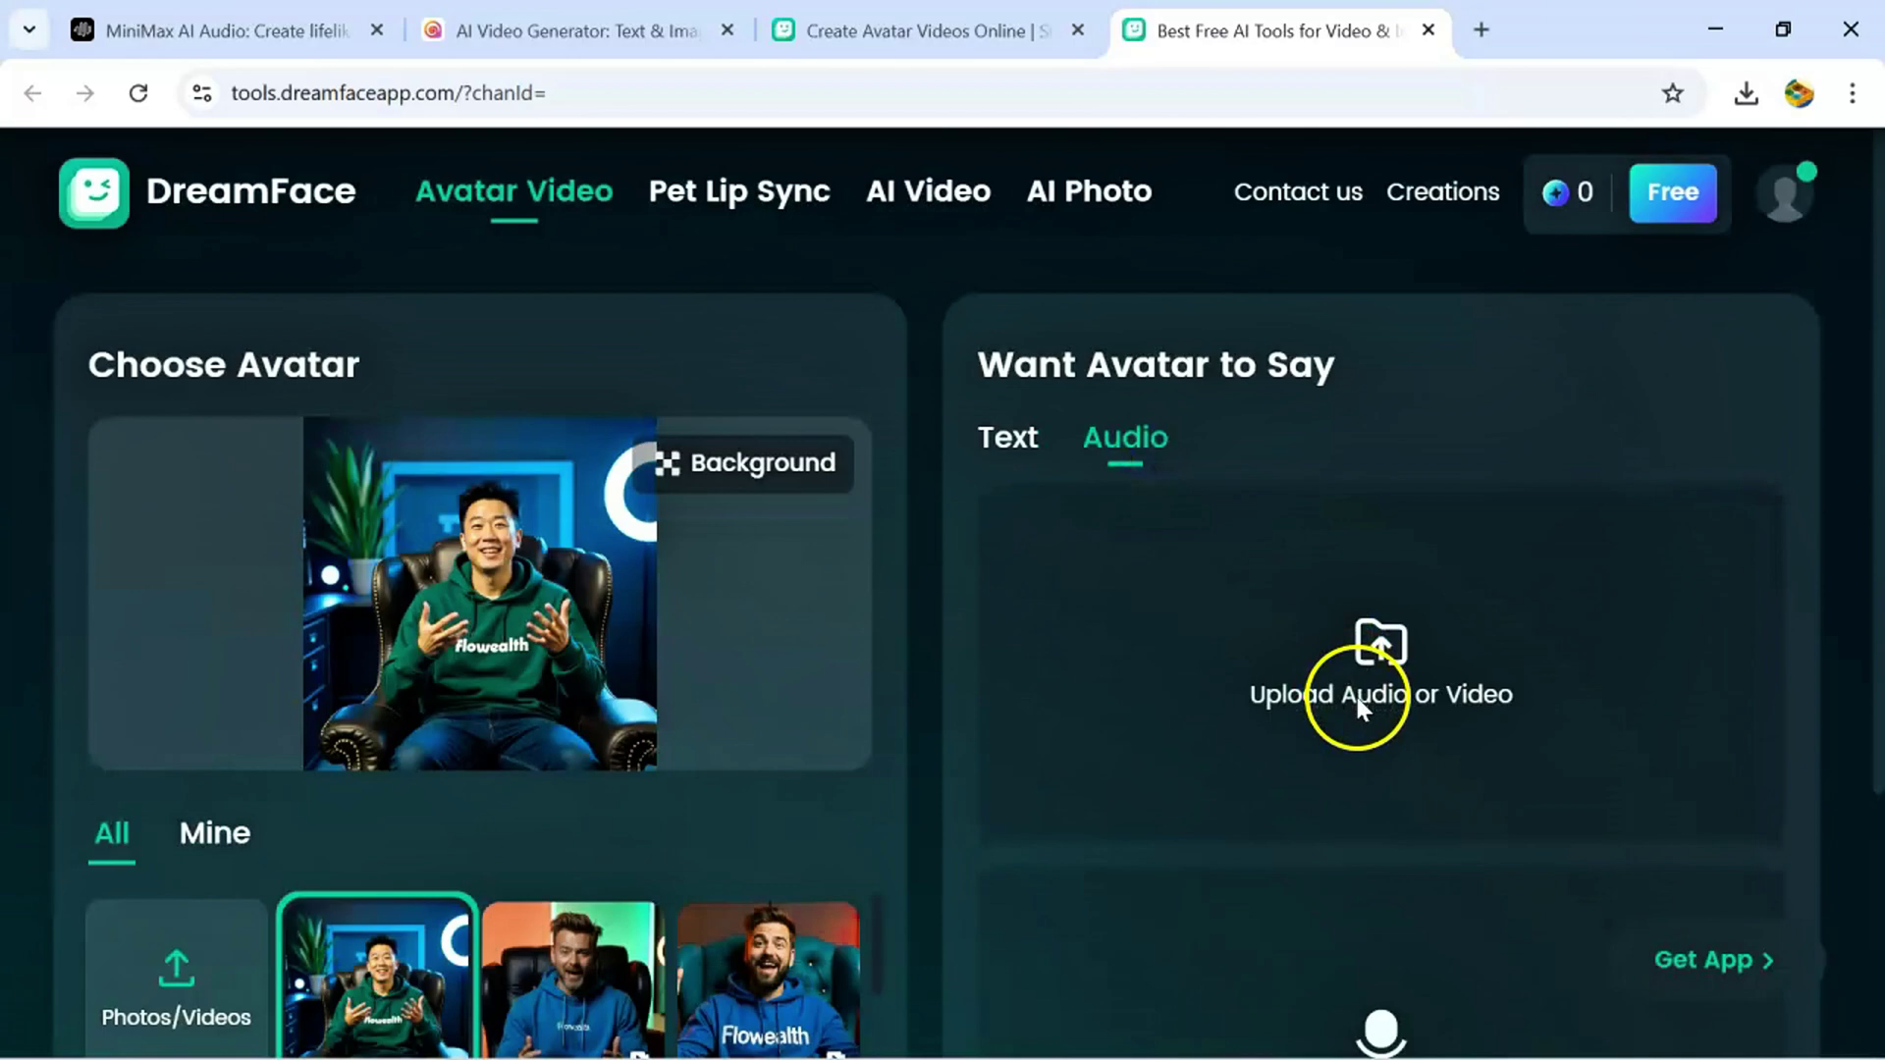
scroll(1870, 603, down, 3)
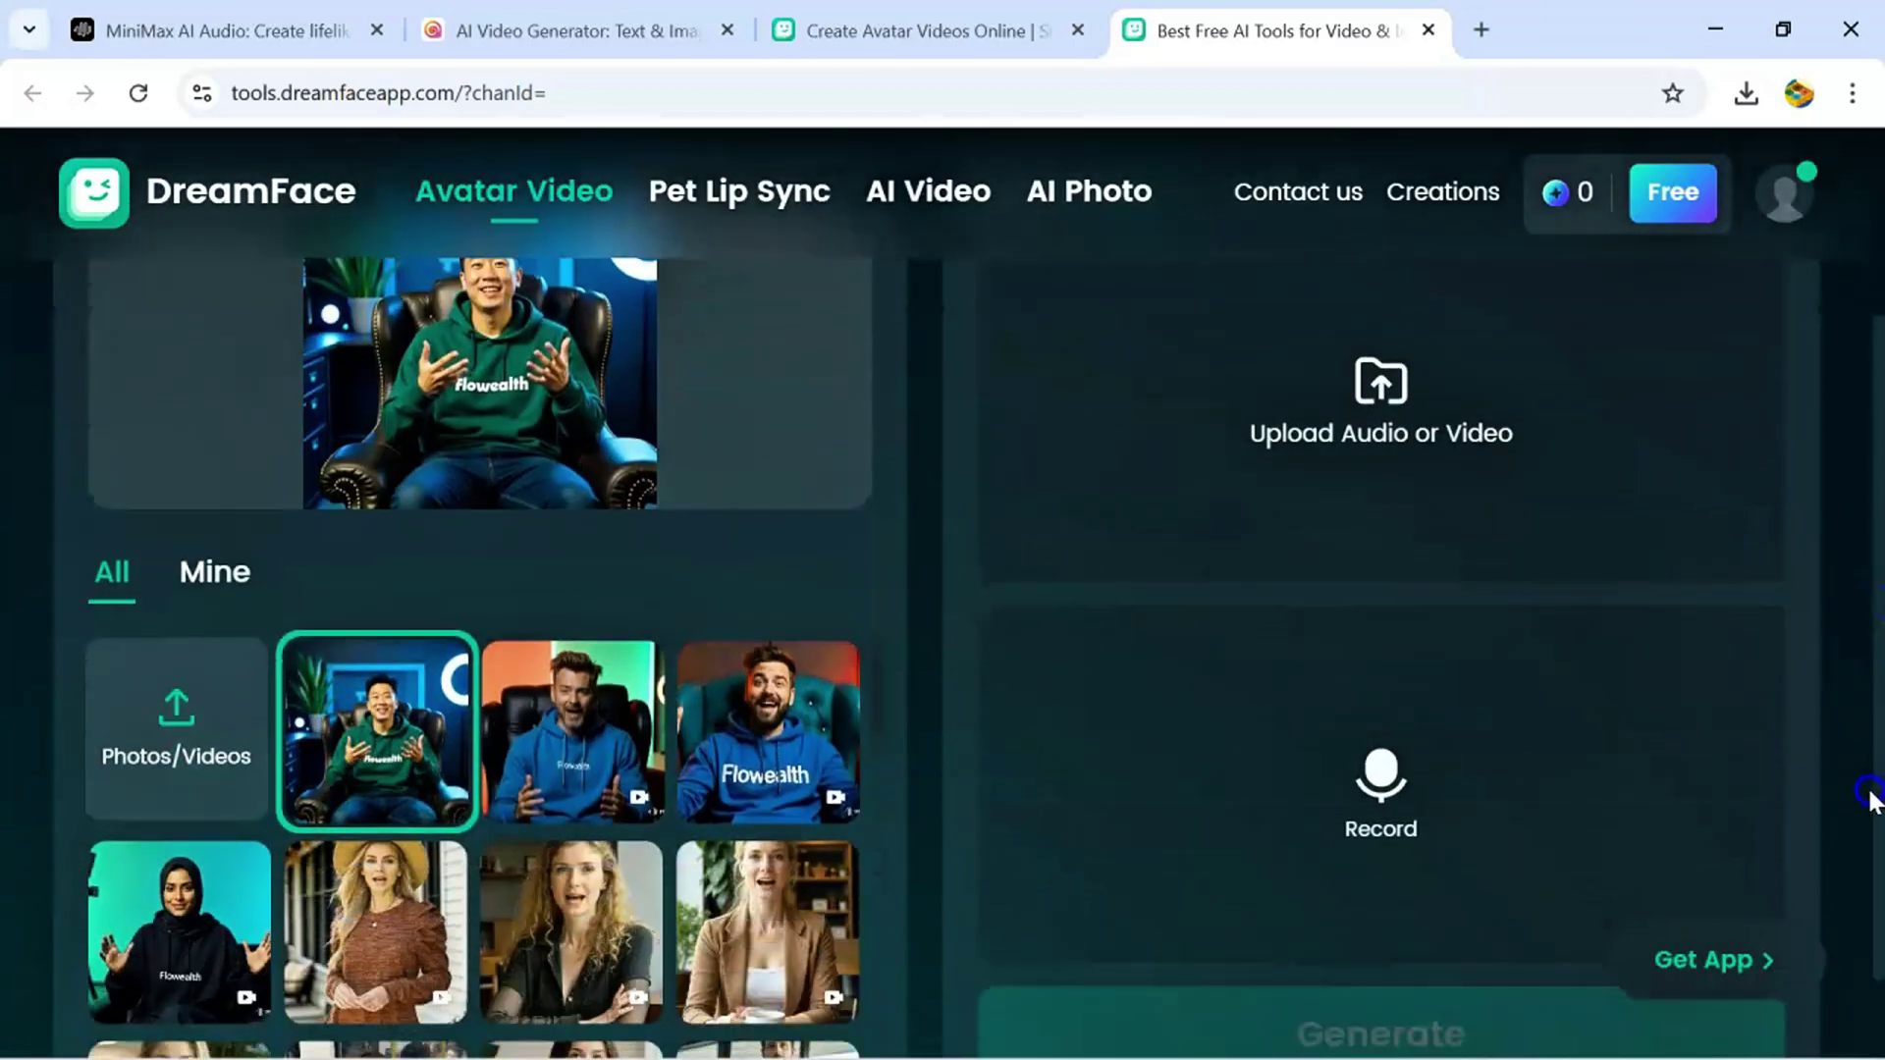
scroll(1824, 682, up, 3)
click(1788, 604)
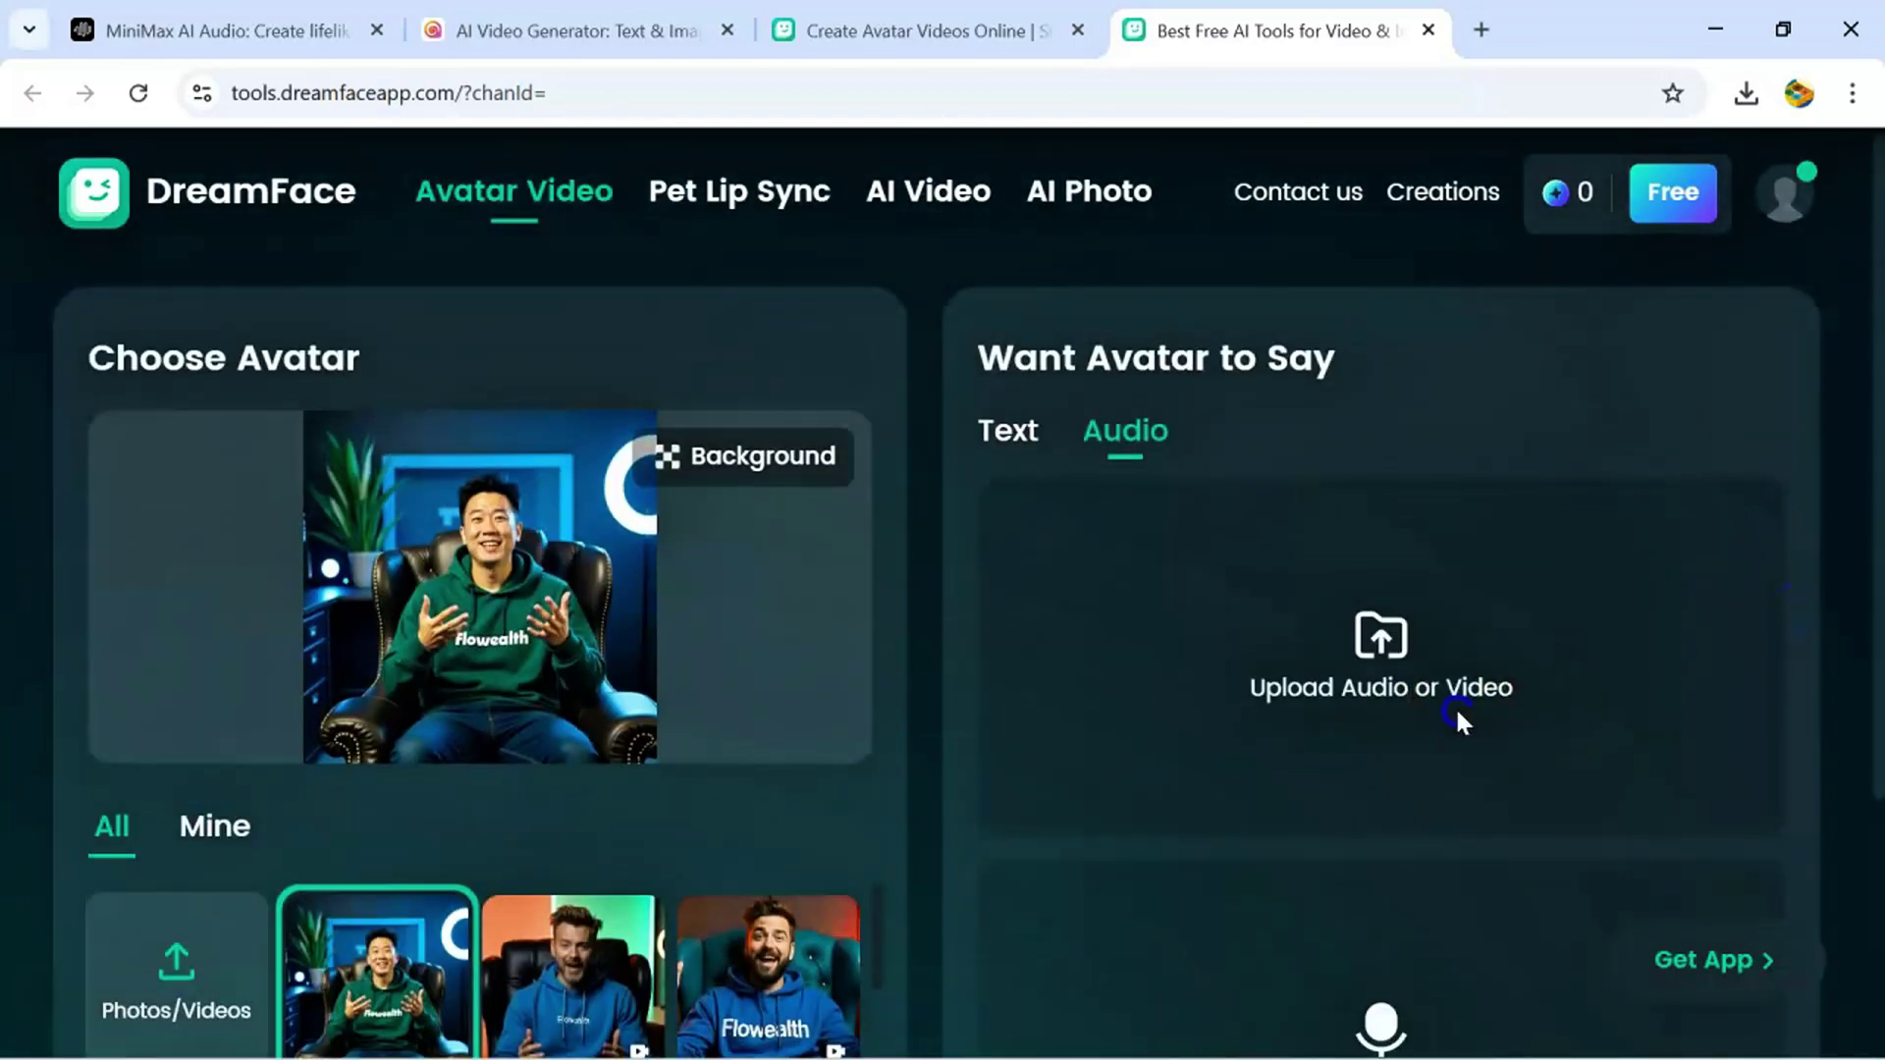
click(1430, 691)
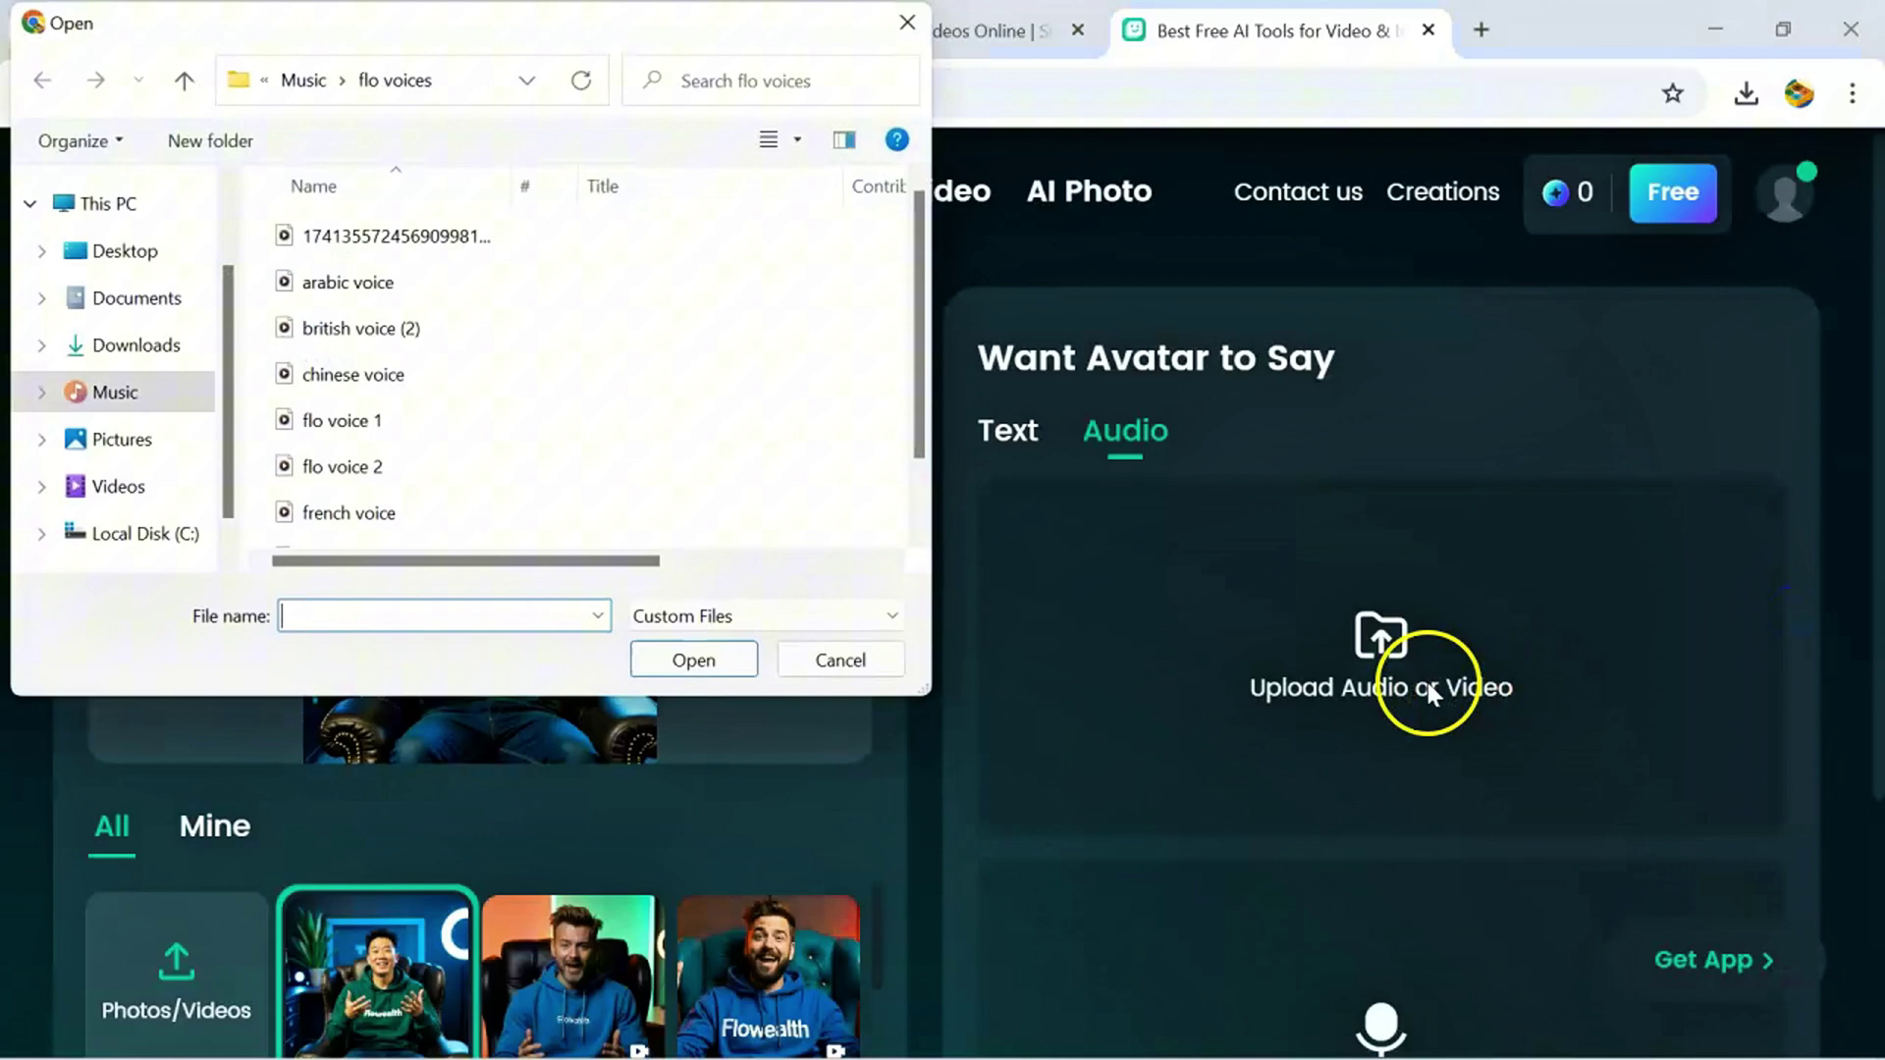
double_click(538, 379)
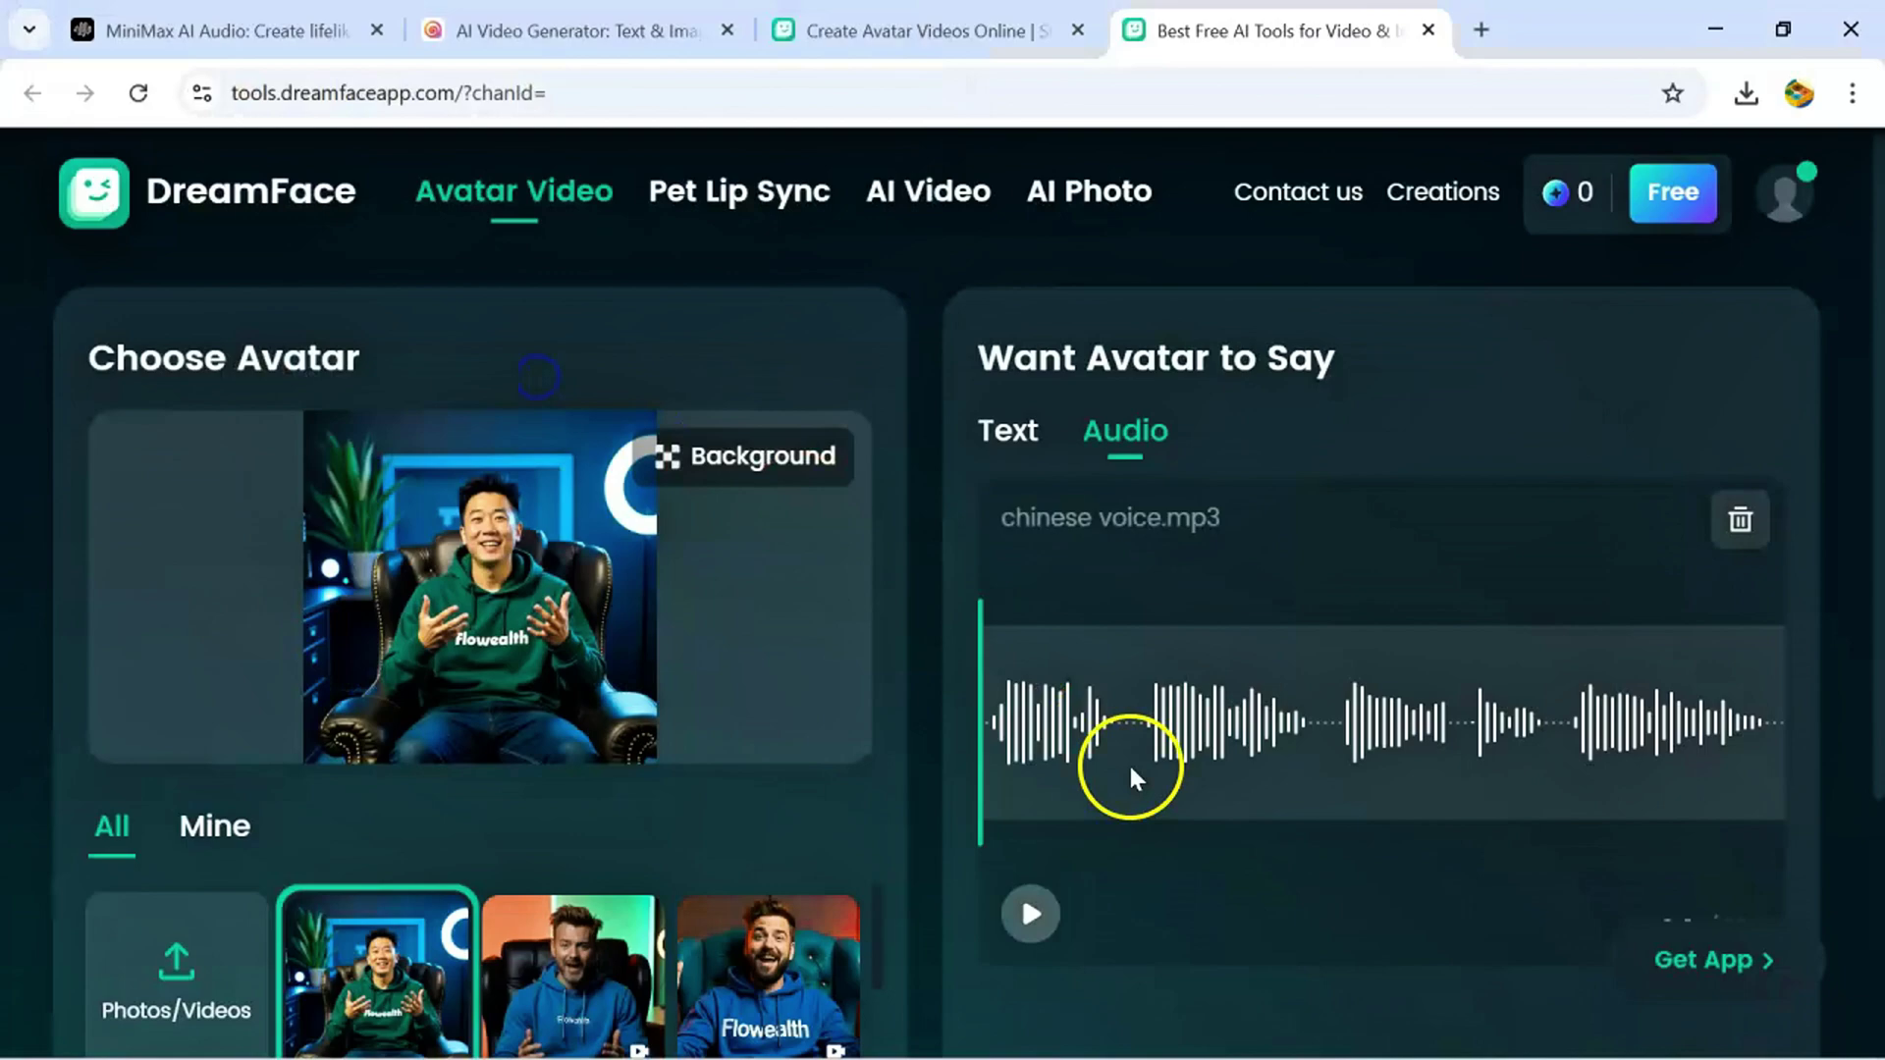
Generate the lip-synced avatar video and view it in the Creations gallery
scroll(1875, 561, down, 3)
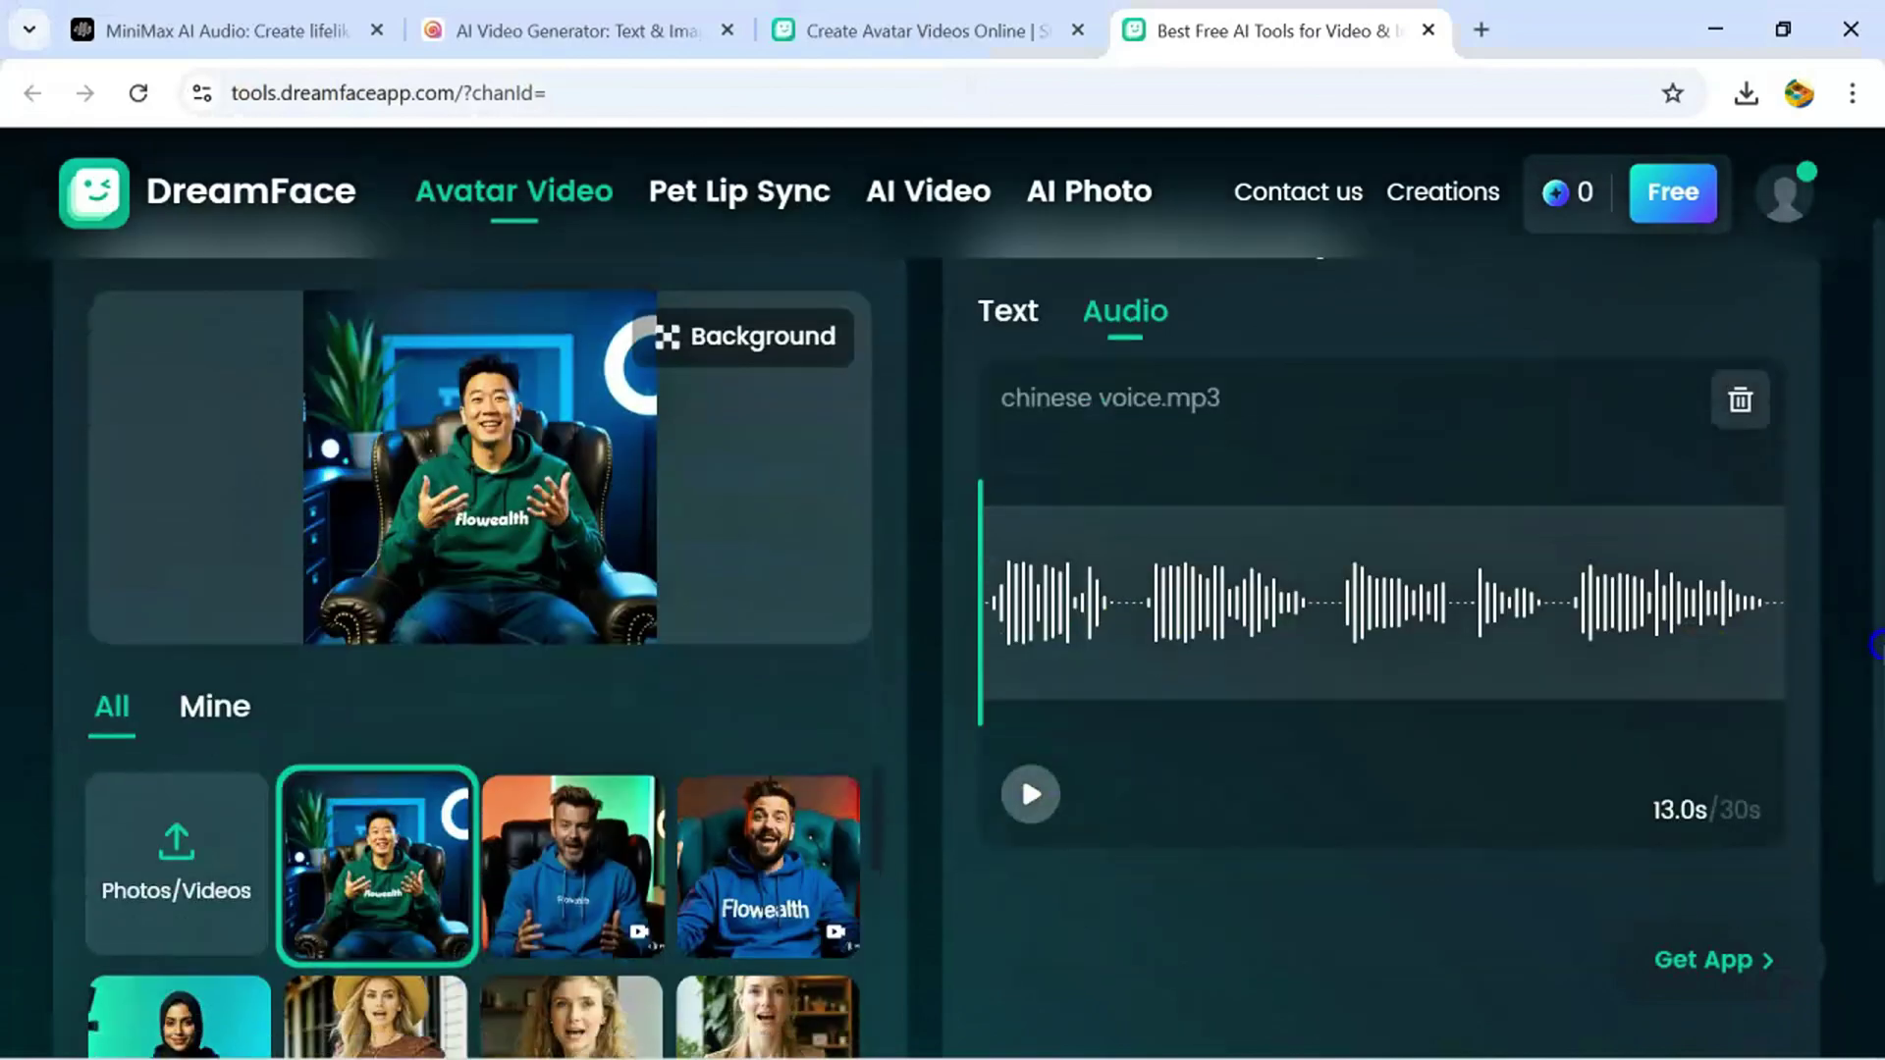
click(1374, 949)
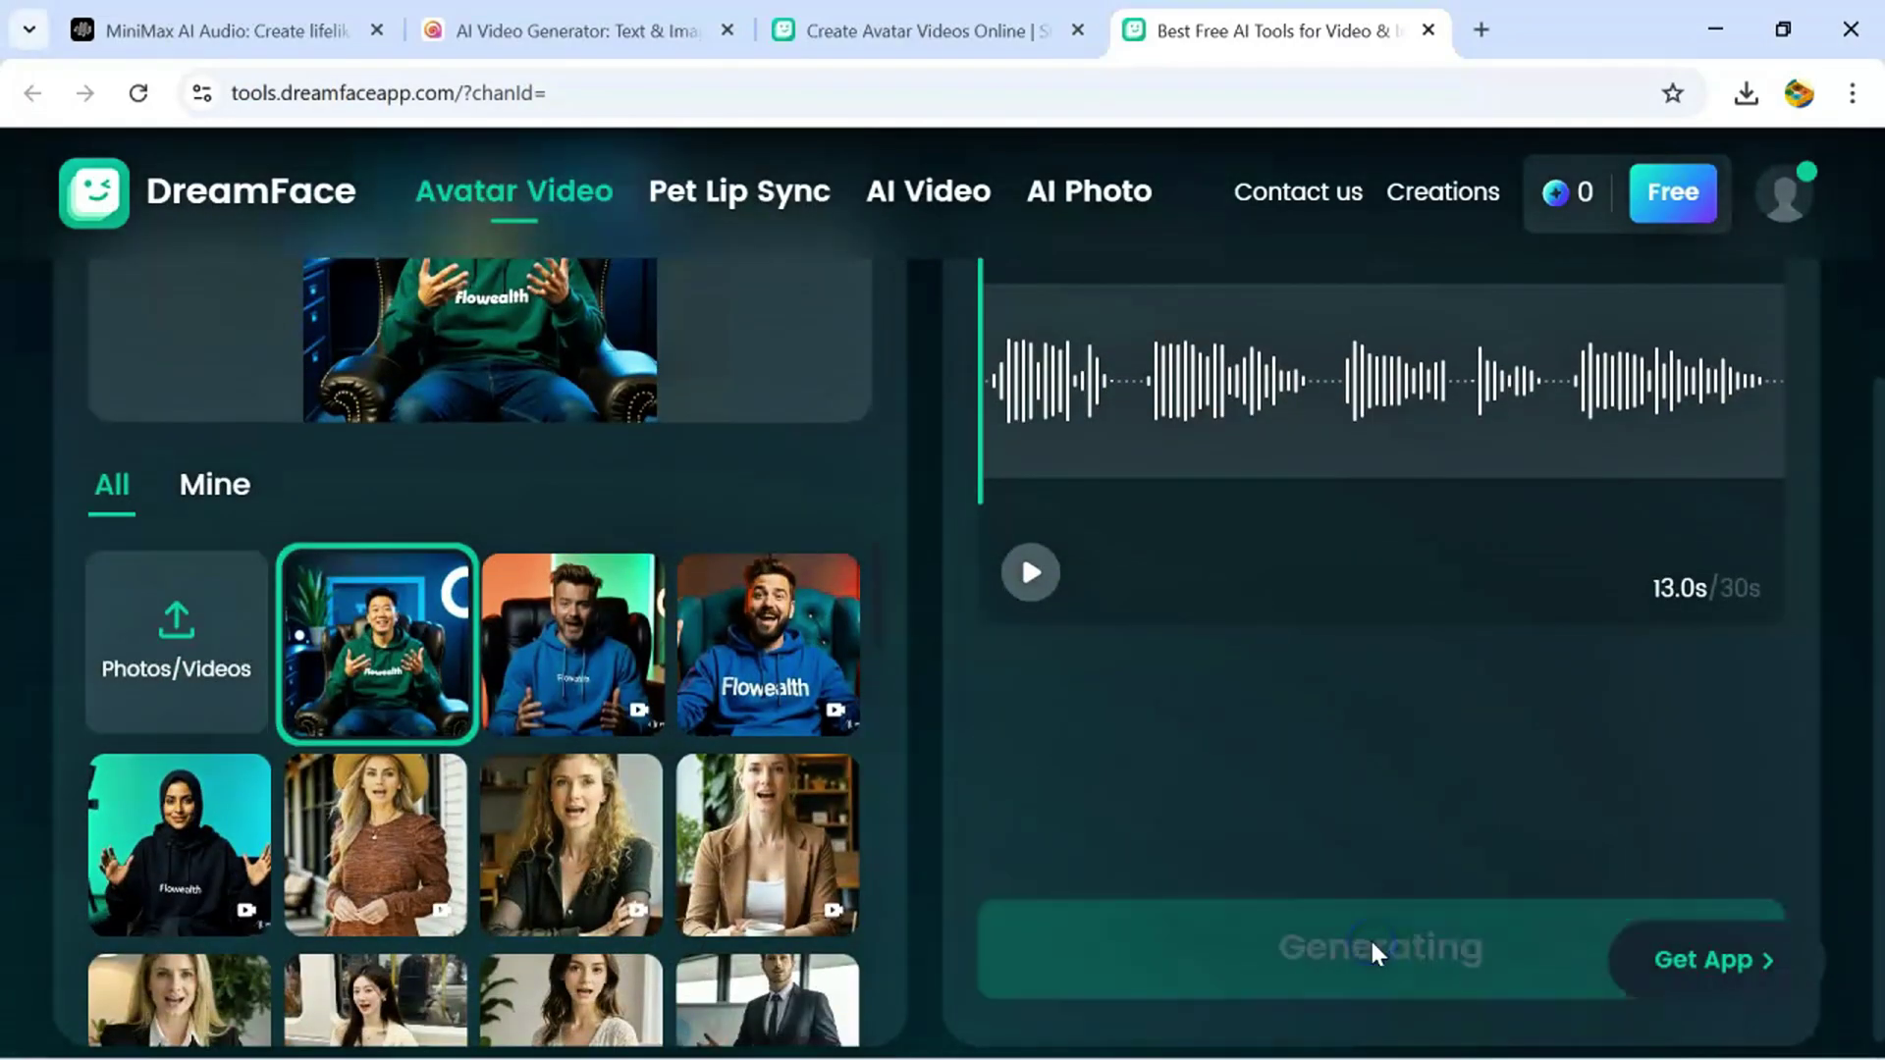
click(1305, 408)
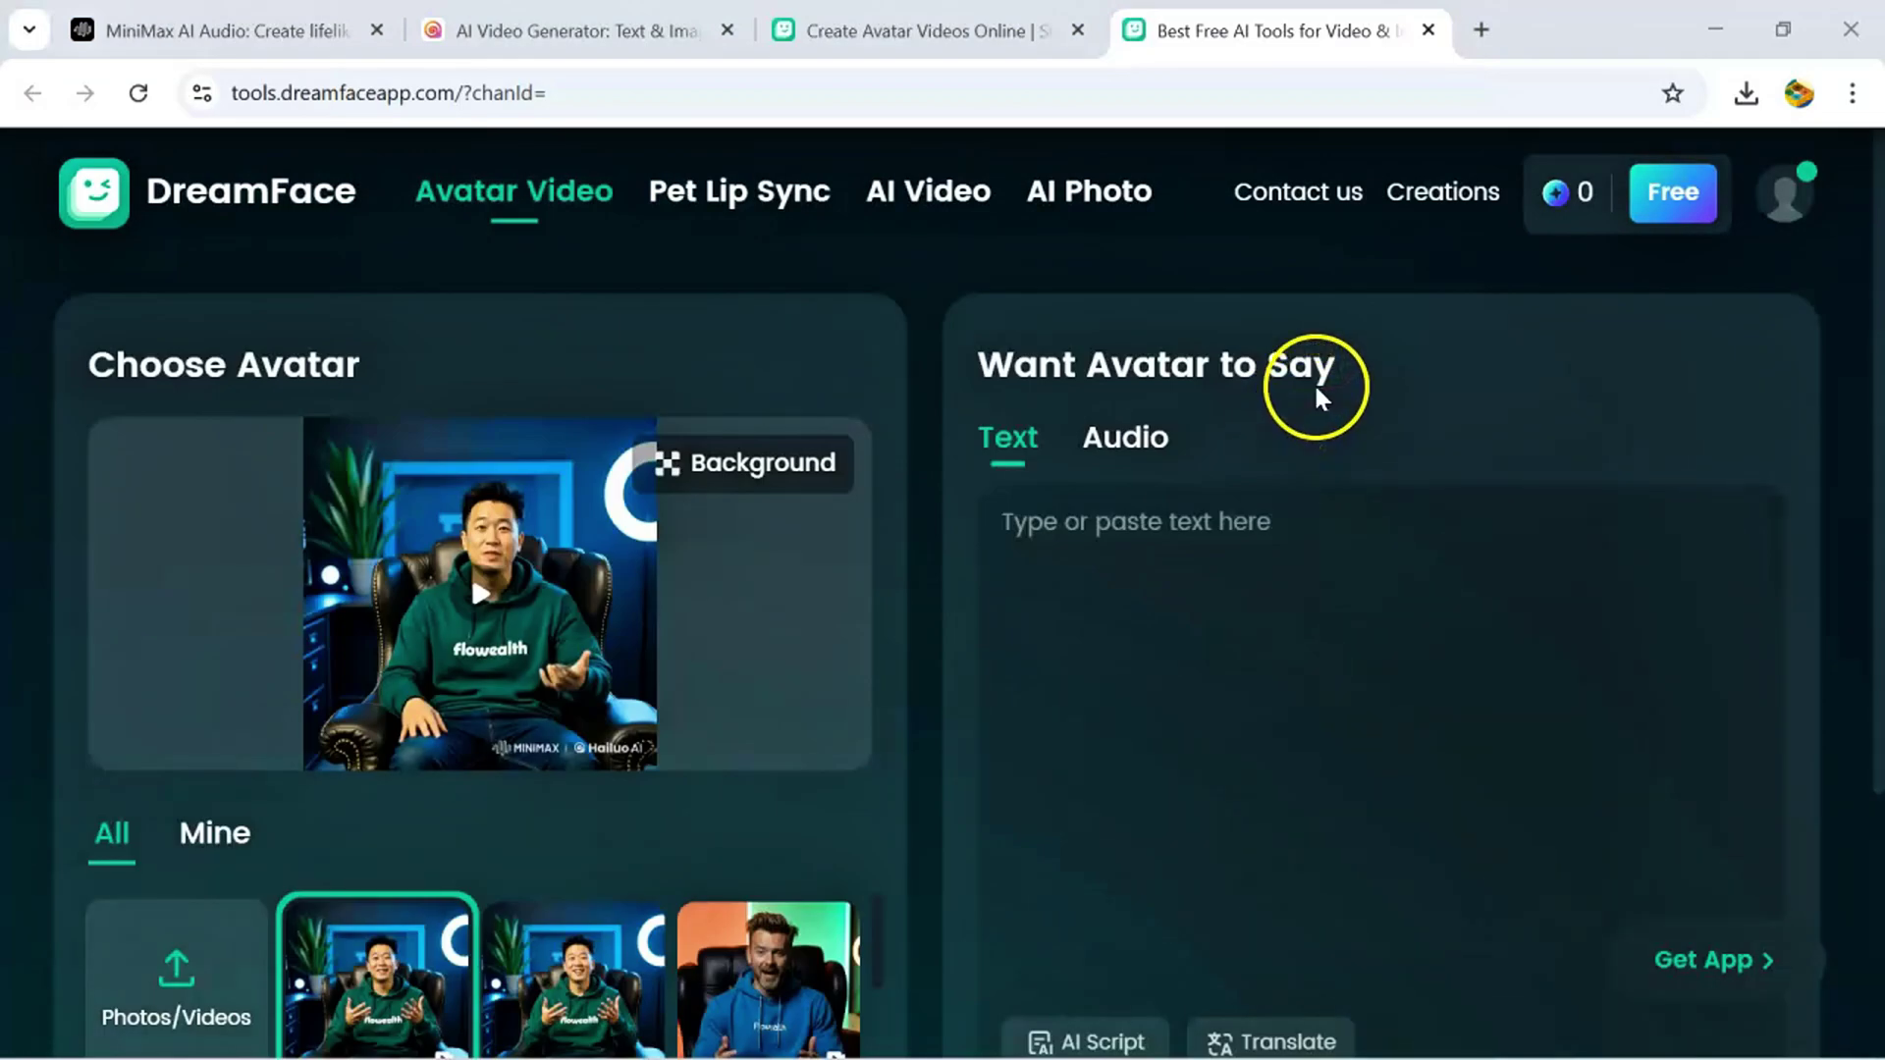
click(1423, 201)
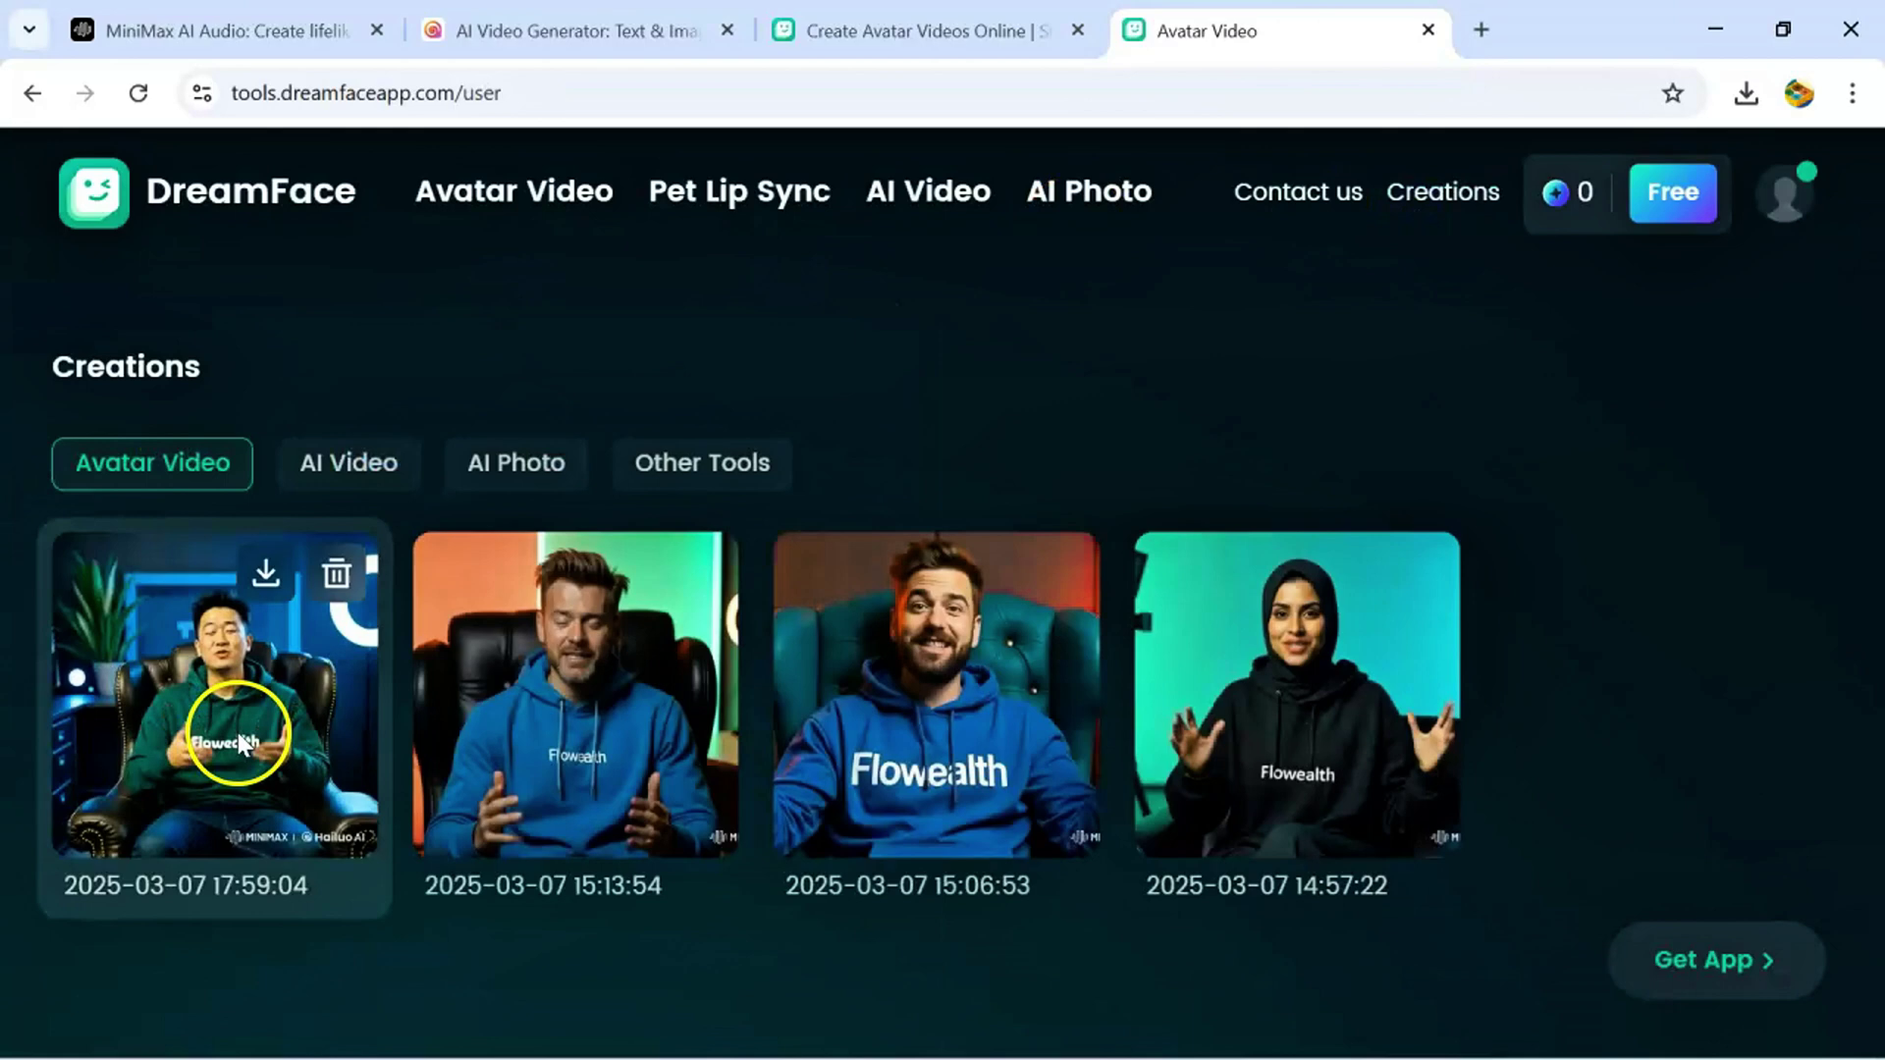
Open the newest green-hoodie avatar video and play it to check the Chinese lip sync
click(241, 738)
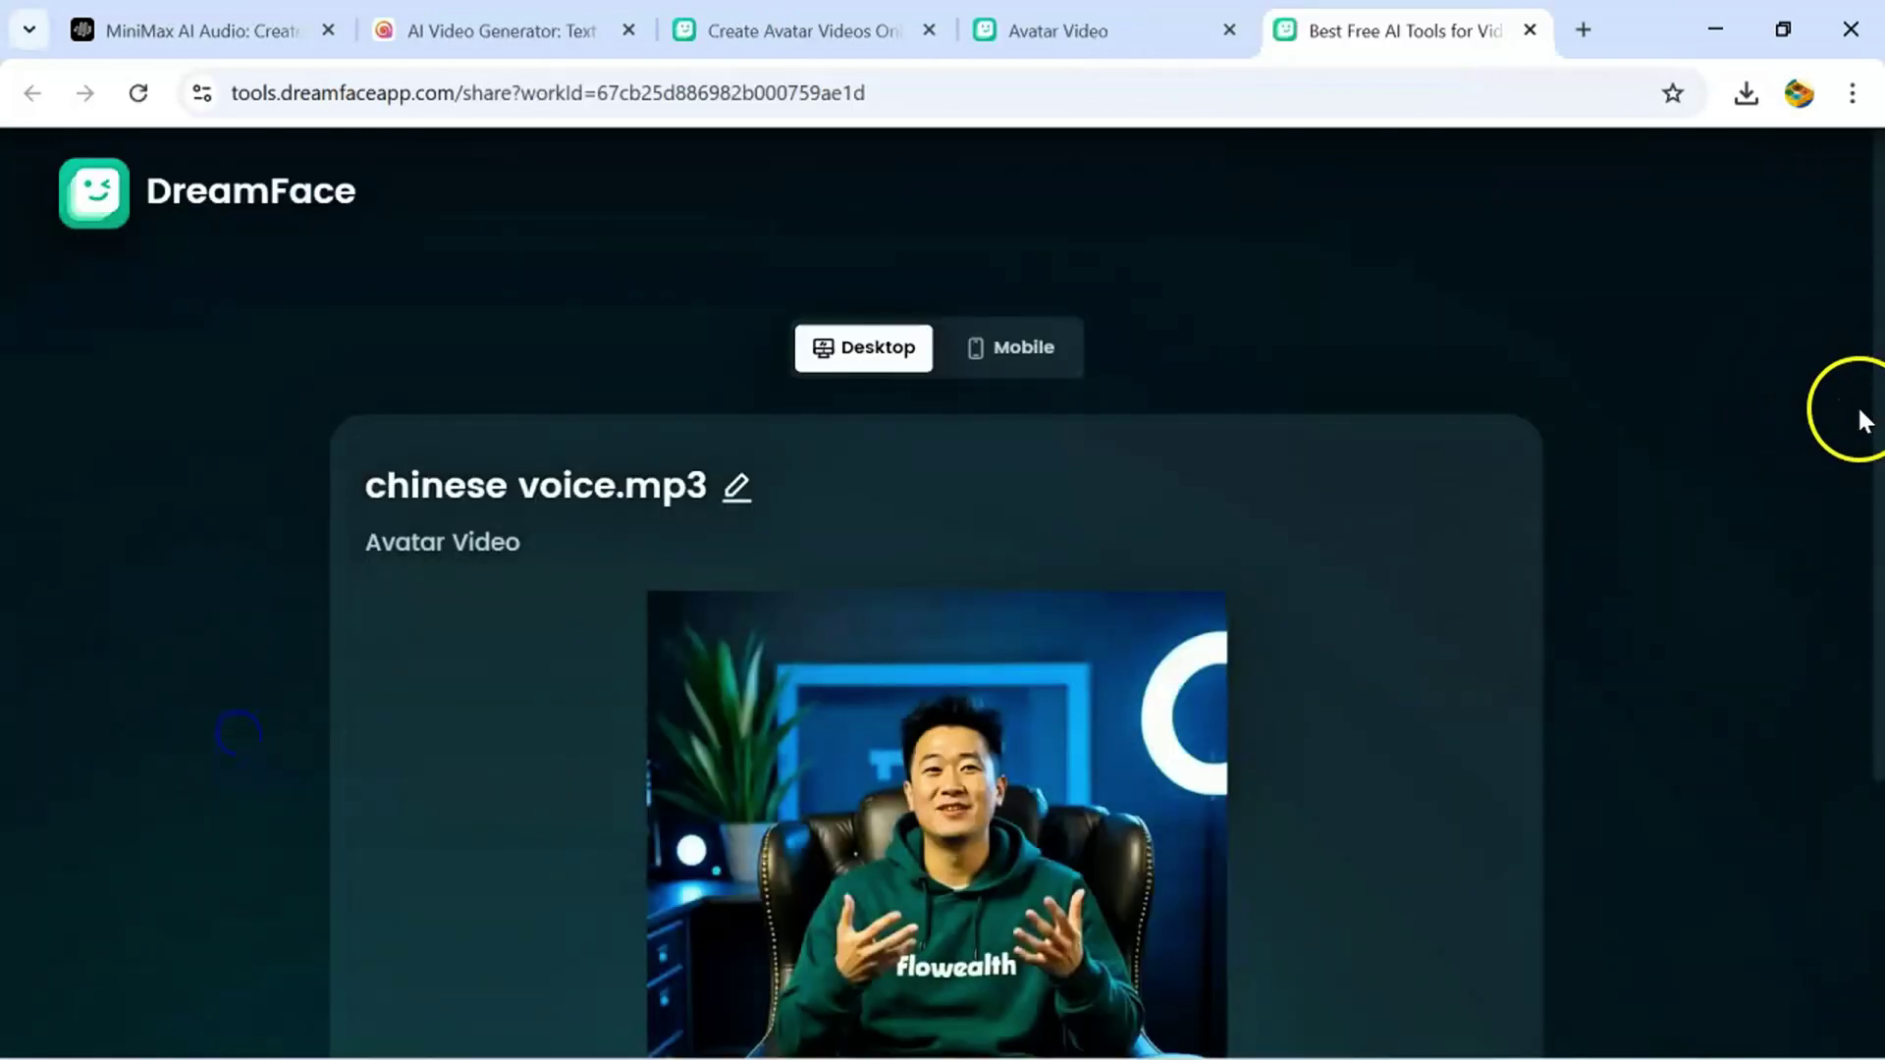
drag(1877, 423, 1877, 636)
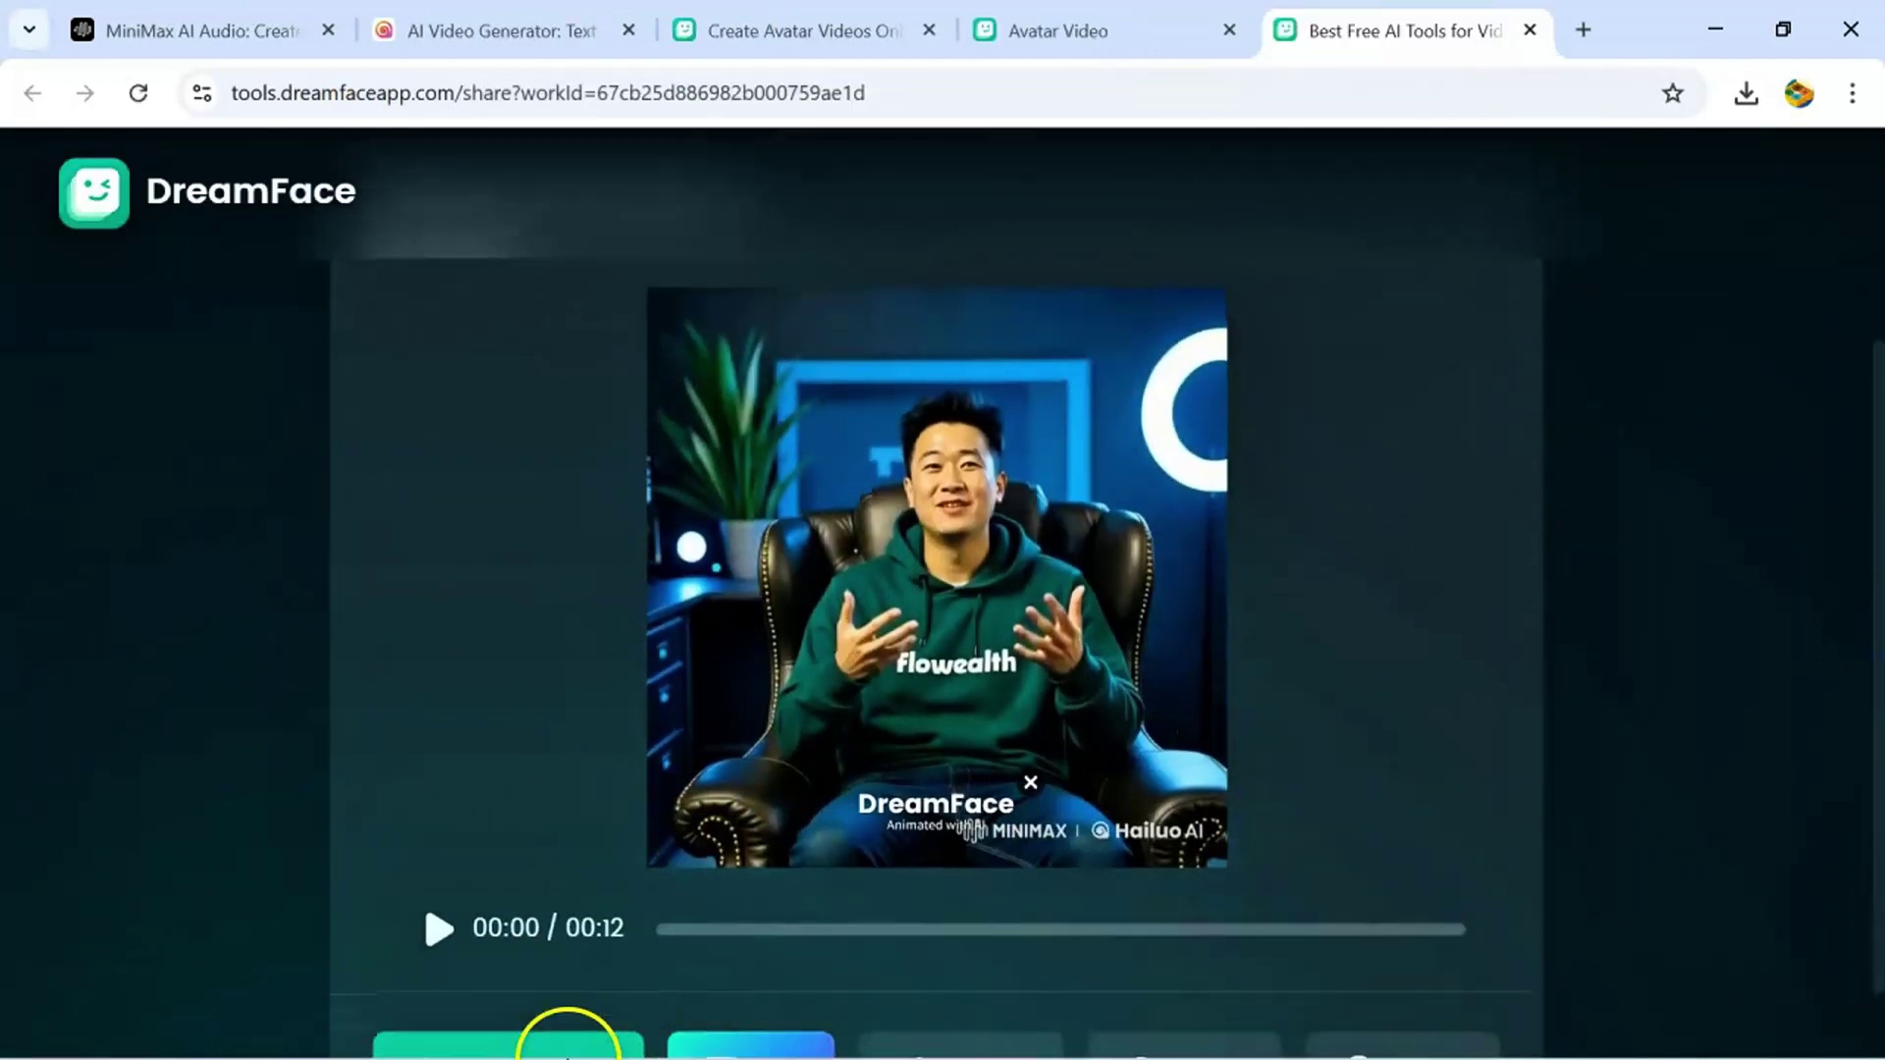
click(438, 929)
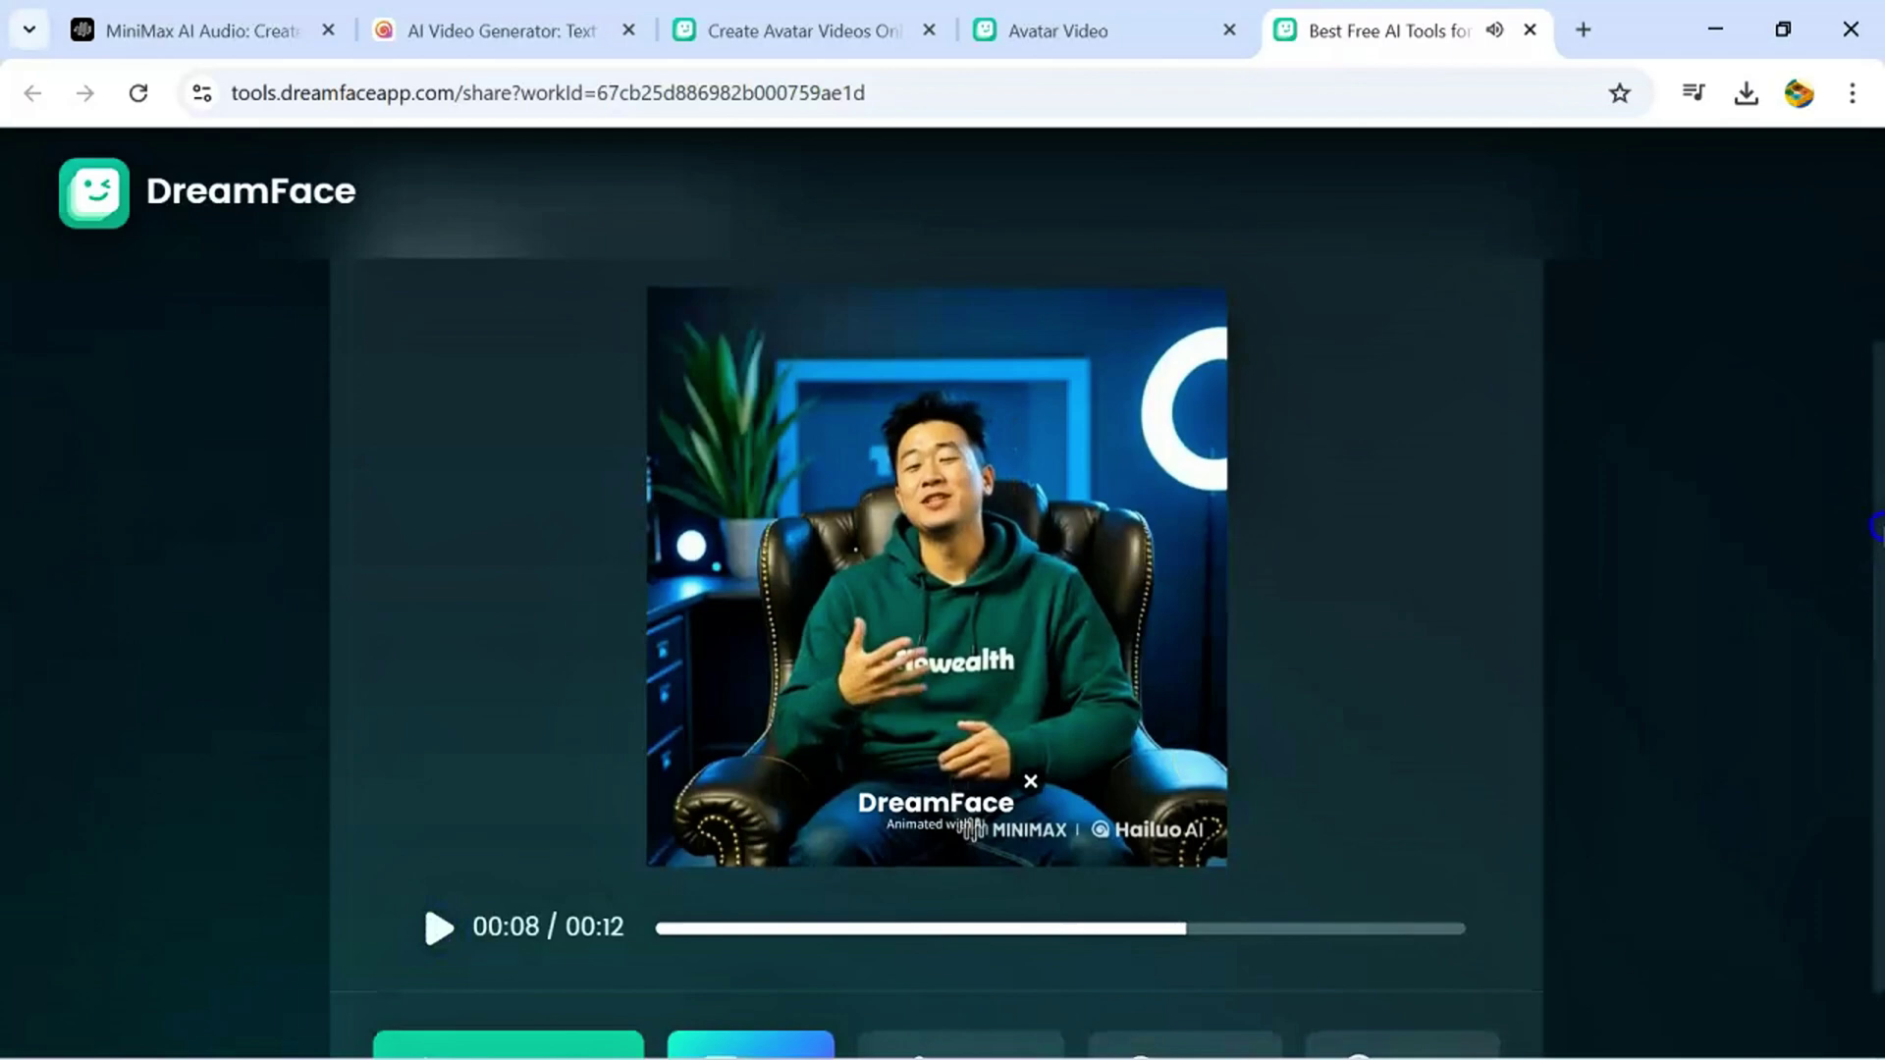
scroll(1871, 722, down, 1)
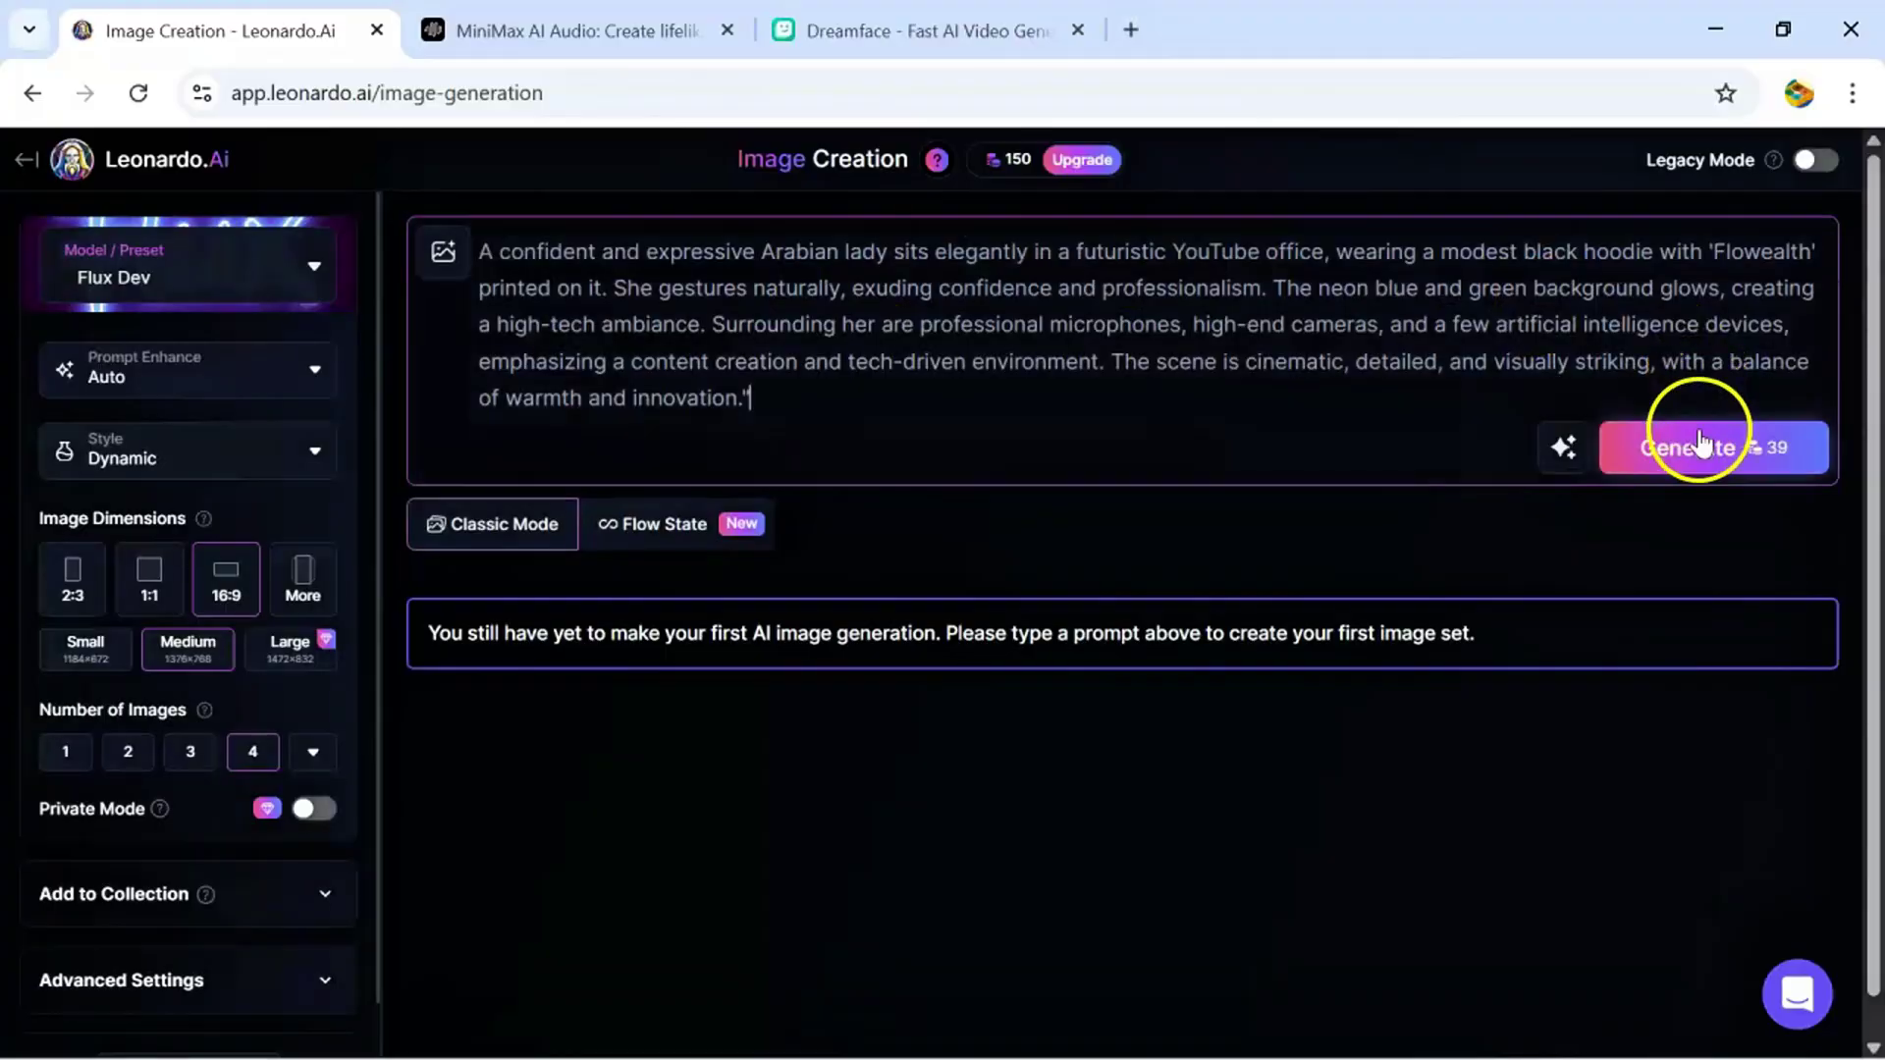
Generate images of the Arabian lady in a black Flowealth hoodie in a futuristic YouTube office
click(1702, 444)
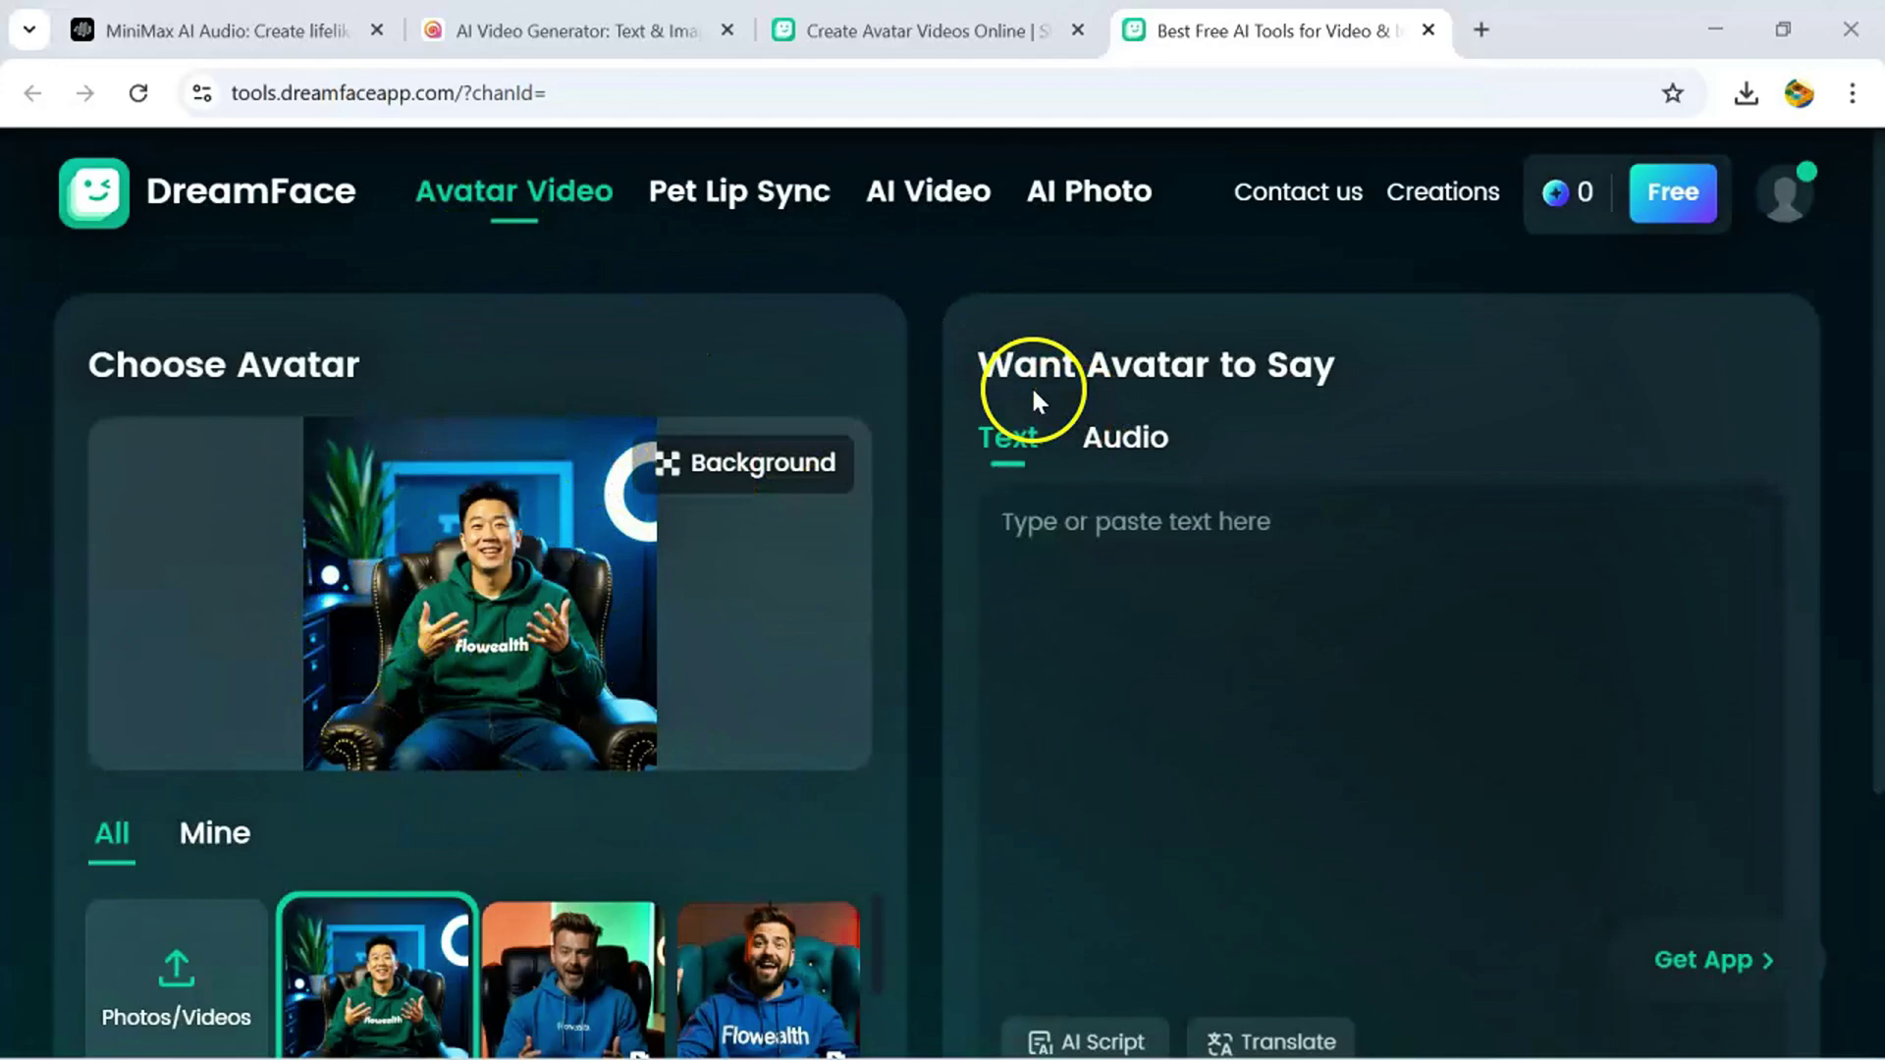
click(1061, 518)
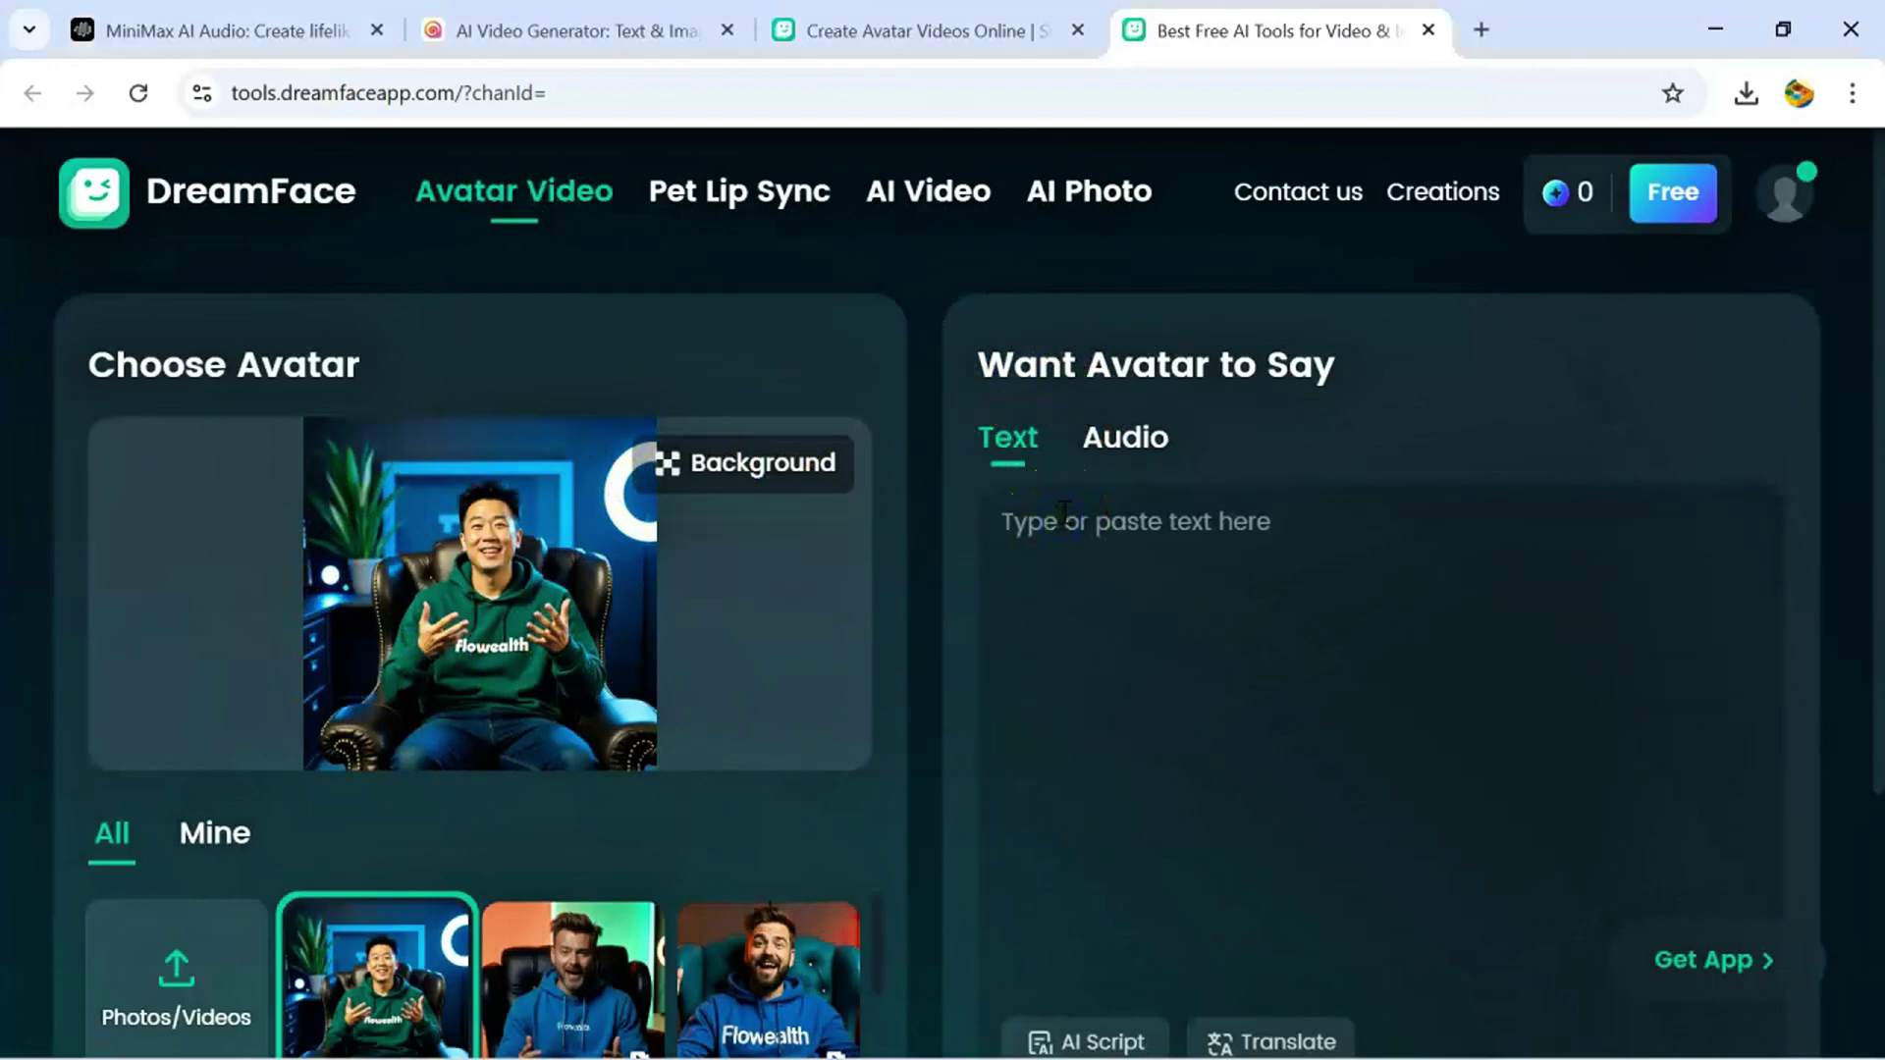